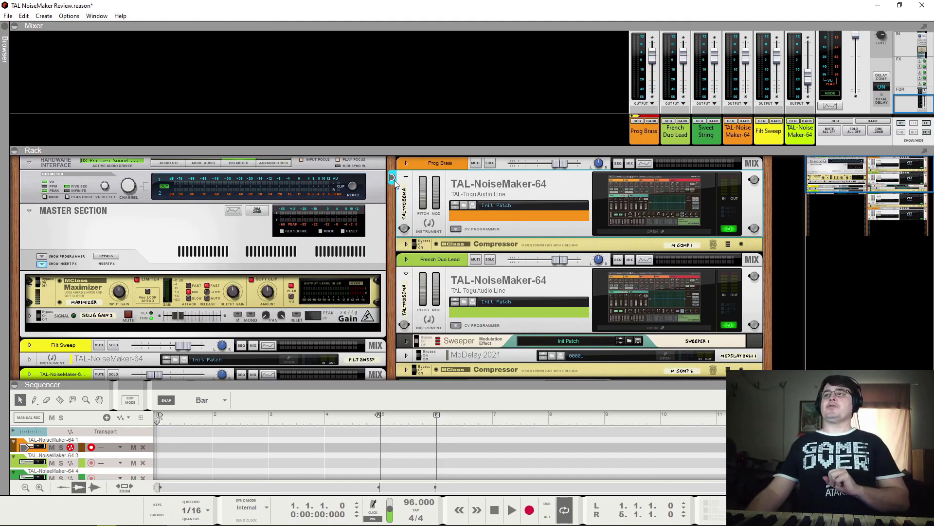
# Route the keyboard input to the Prog Brass, French Duo Lead and Sweet String instruments in turn to audition each patch
pyautogui.click(393, 179)
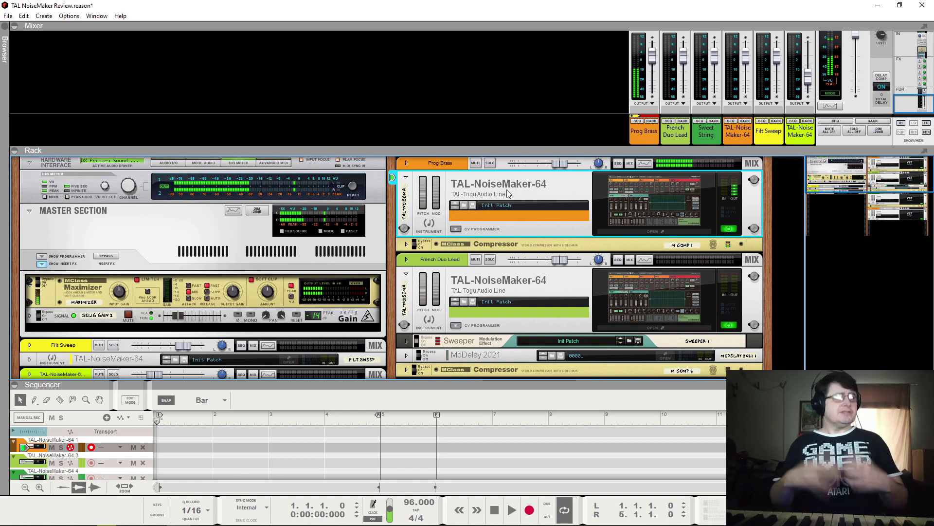
pyautogui.click(512, 298)
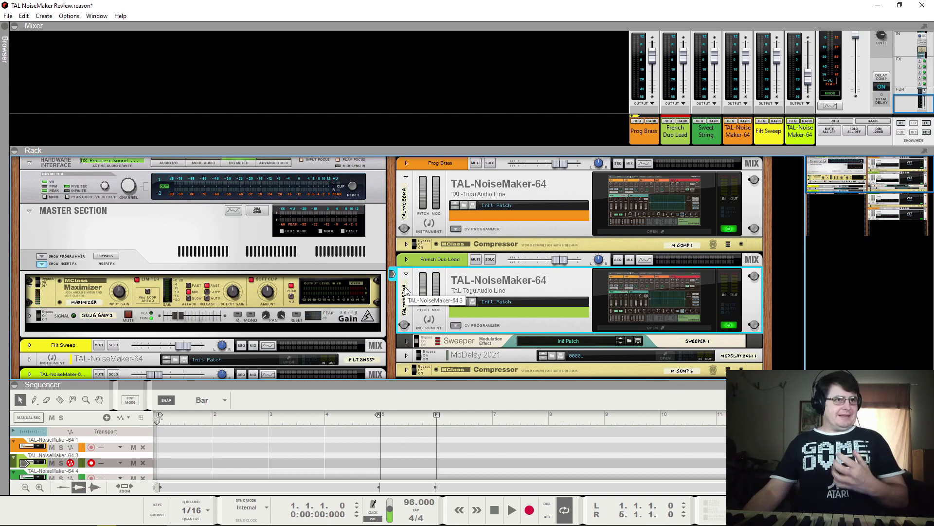
pyautogui.scroll(-3, 480, 294)
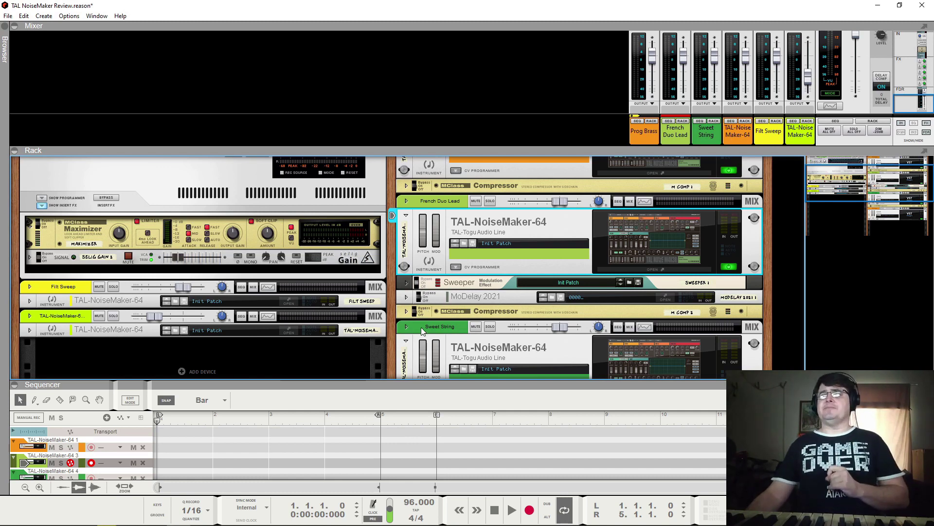
pyautogui.scroll(-3, 487, 359)
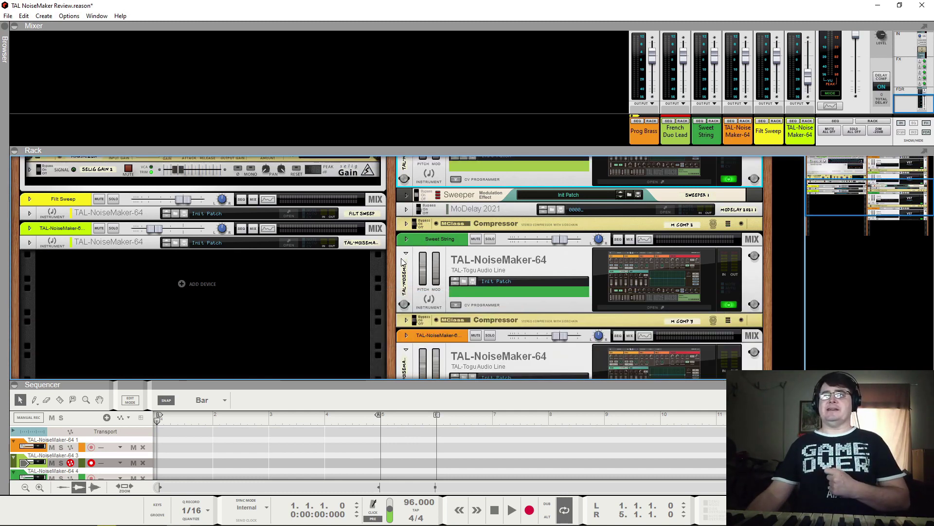
pyautogui.moveTo(400, 262); pyautogui.dragTo(320, 332)
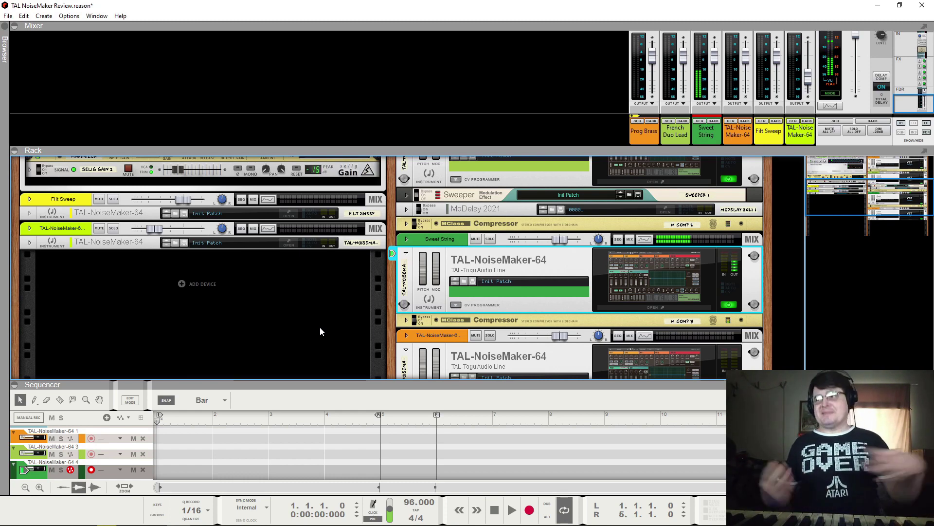
# Route the keyboard to the orange TAL-NoiseMaker-64 below Sweet String, and open its plugin window so that it stays open
pyautogui.scroll(-3, 387, 290)
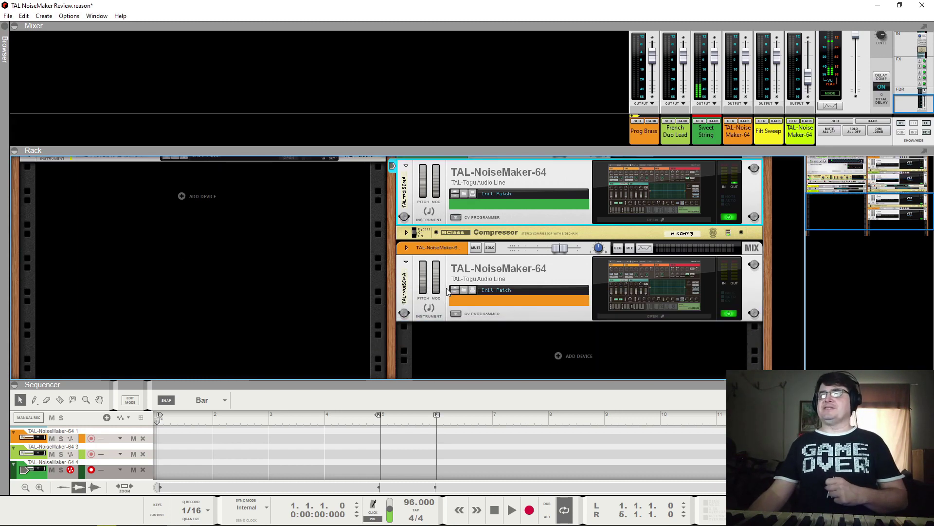
pyautogui.click(394, 267)
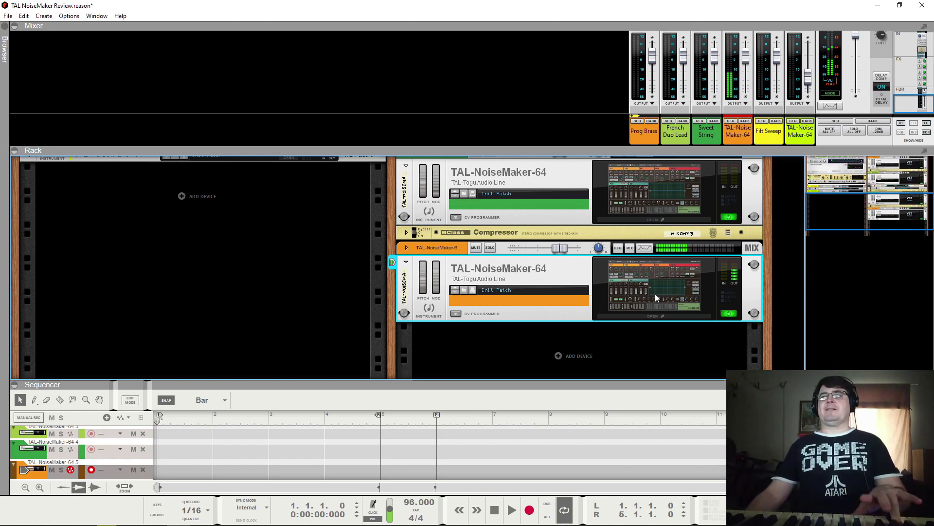
pyautogui.click(655, 294)
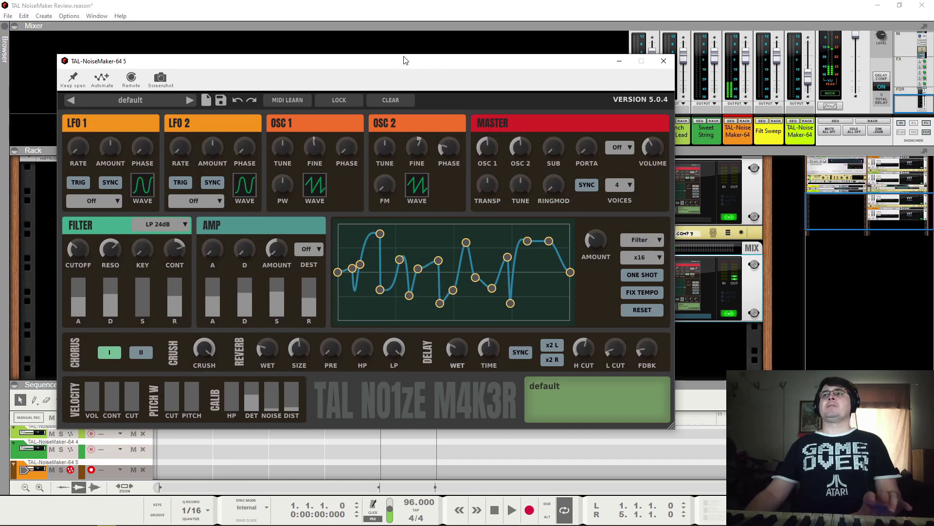
pyautogui.moveTo(405, 59); pyautogui.dragTo(365, 45)
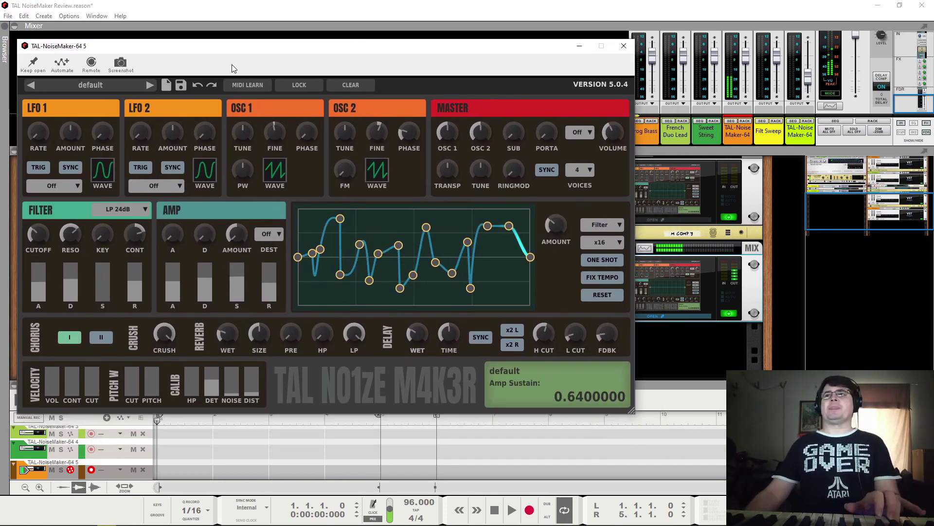
pyautogui.moveTo(236, 46); pyautogui.dragTo(310, 66)
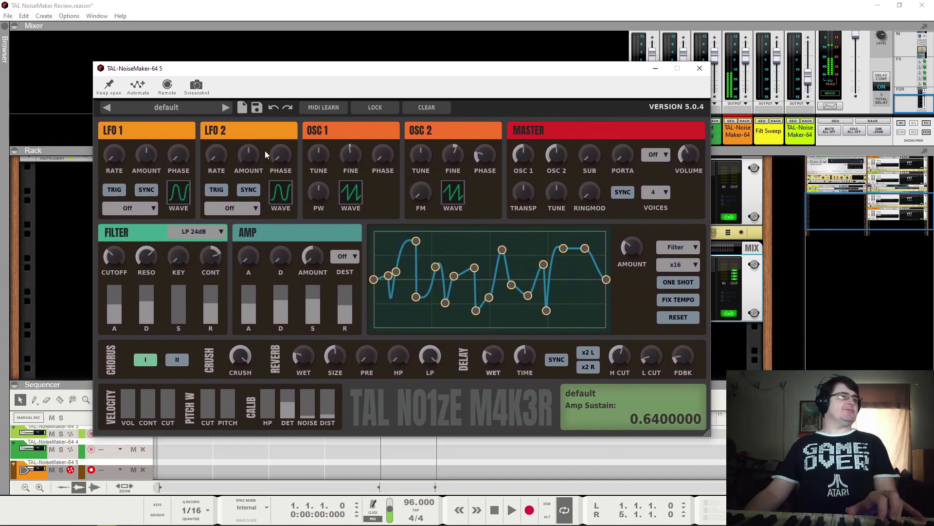
pyautogui.click(109, 87)
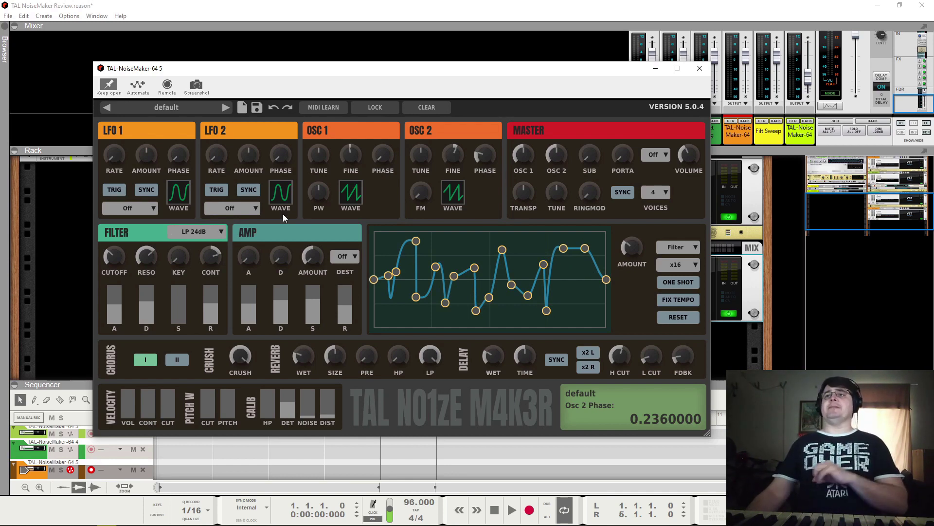
# Load the default preset in the synth
pyautogui.click(176, 109)
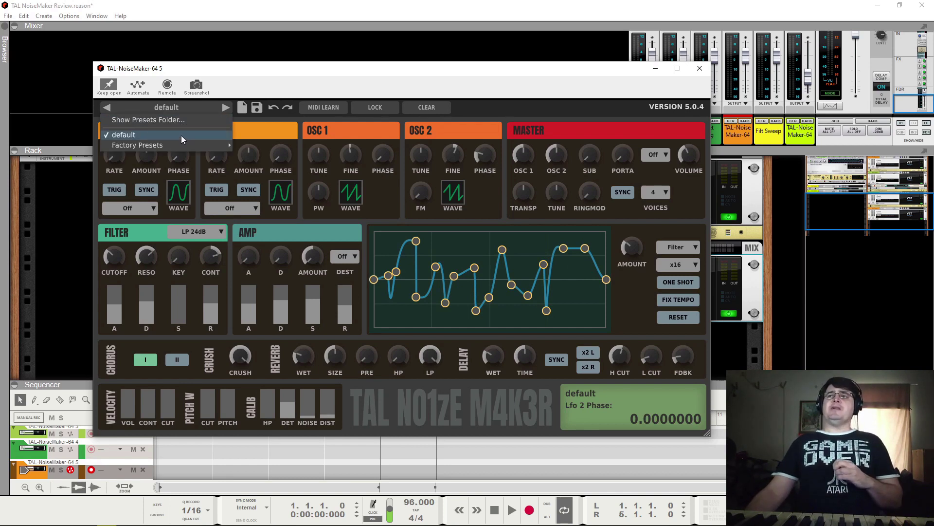
pyautogui.moveTo(185, 146)
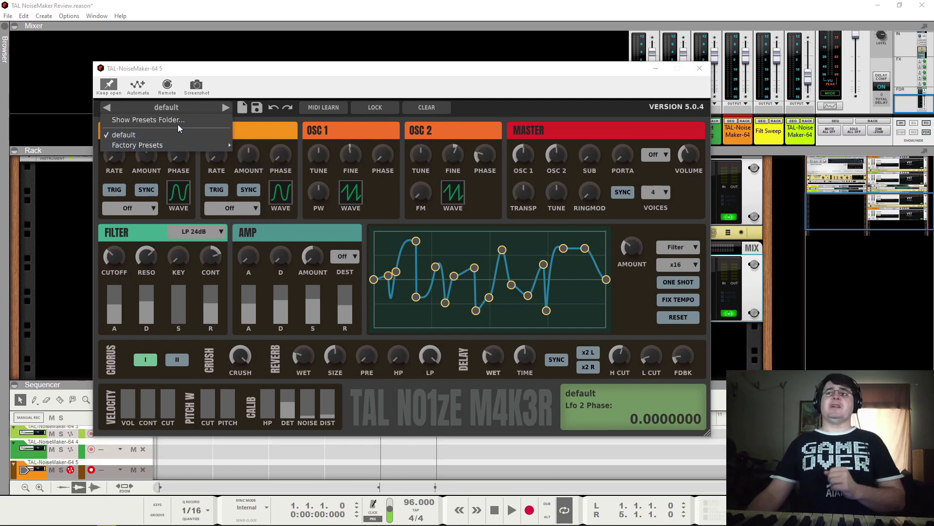
pyautogui.click(125, 135)
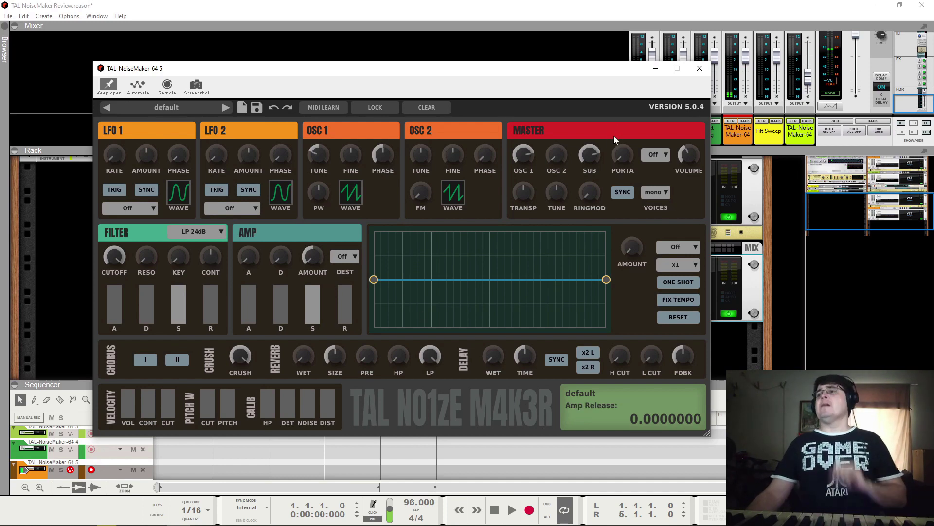
# Isolate the sub oscillator by setting the Osc 1 volume to 0 and the Sub volume to 0.628 in the master section
pyautogui.moveTo(588, 155); pyautogui.dragTo(607, 267)
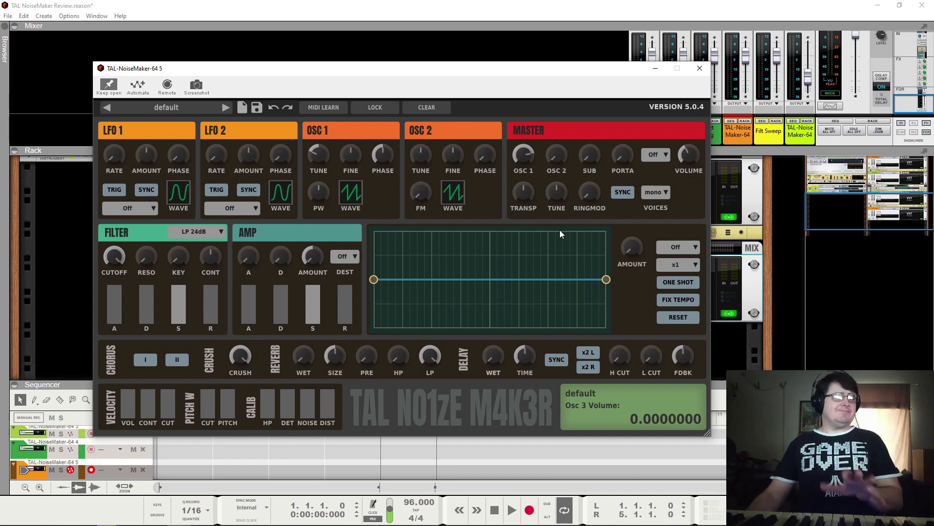
pyautogui.doubleClick(590, 162)
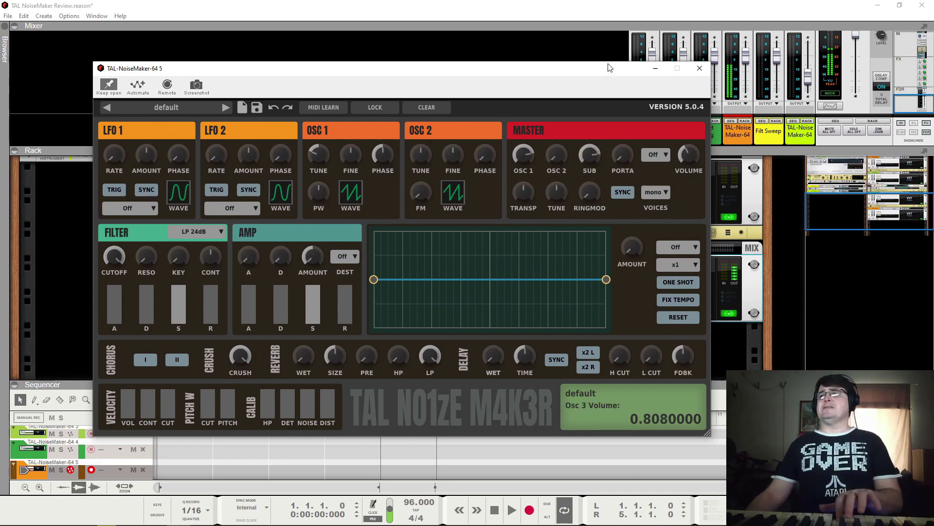
pyautogui.moveTo(590, 162); pyautogui.dragTo(605, 193)
pyautogui.moveTo(544, 175); pyautogui.dragTo(535, 272)
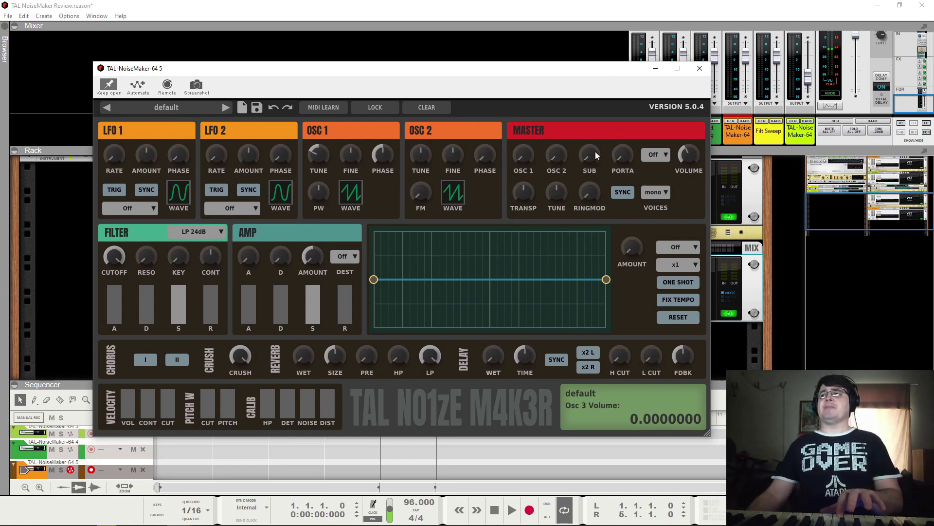
pyautogui.moveTo(595, 151); pyautogui.dragTo(601, 81)
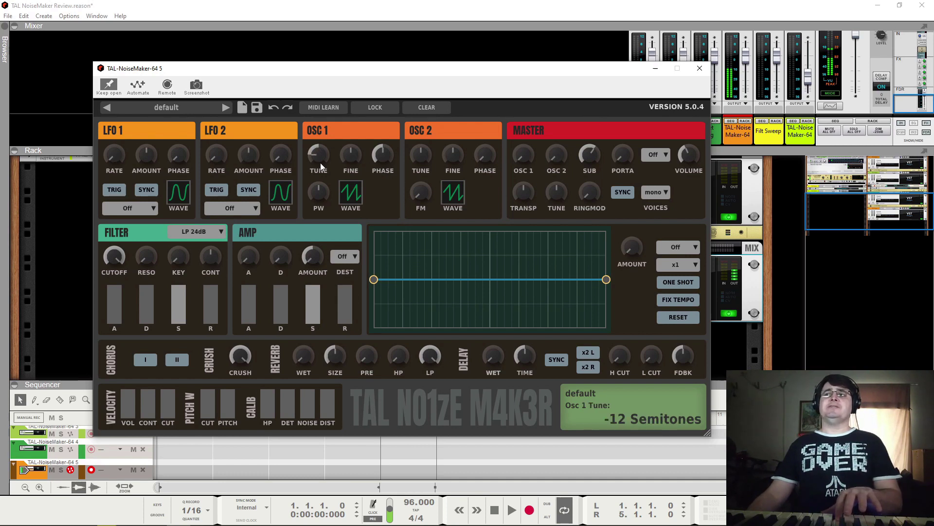
# Set the Osc 1 tune to 0 semitones and bring up the Osc 1 volume in place of the sub oscillator
pyautogui.moveTo(320, 163); pyautogui.dragTo(330, 161)
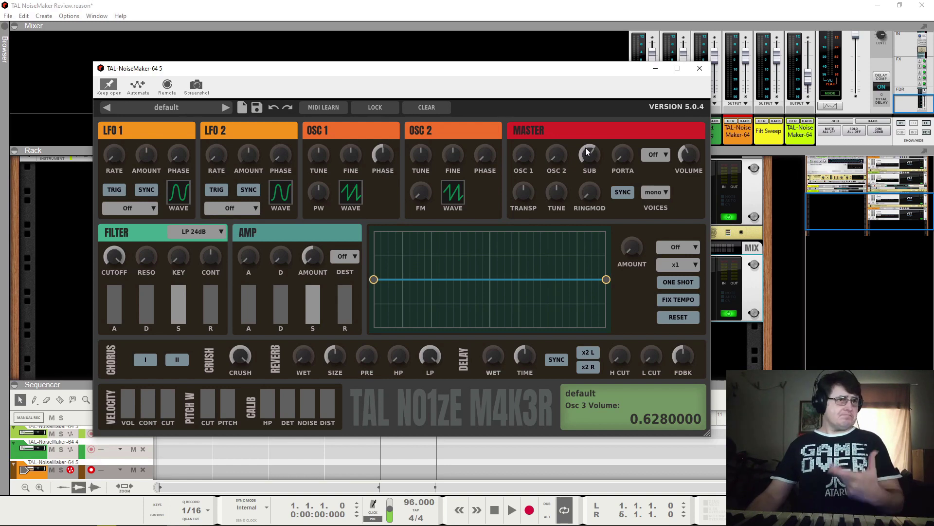
pyautogui.moveTo(589, 154); pyautogui.dragTo(622, 331)
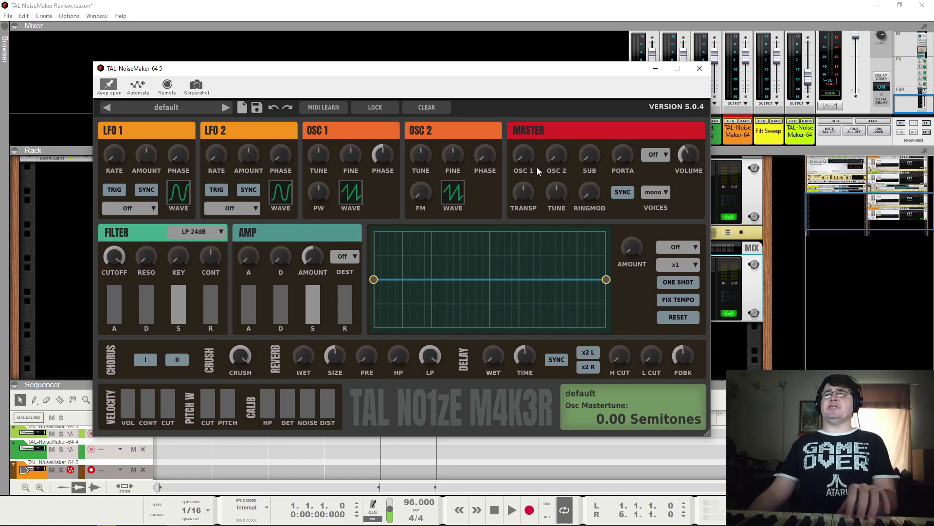
pyautogui.moveTo(530, 159)
pyautogui.mouseDown()
pyautogui.moveTo(529, 146)
pyautogui.moveTo(524, 162)
pyautogui.mouseUp()
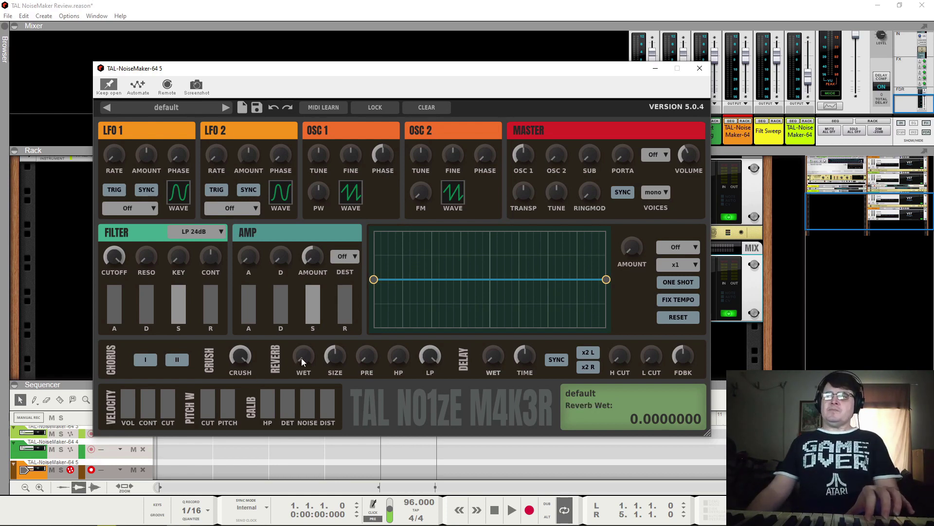
# Raise the reverb wet level in stages through 0.296 and 0.428 to a higher amount, and increase the reverb size
pyautogui.moveTo(301, 359); pyautogui.dragTo(301, 314)
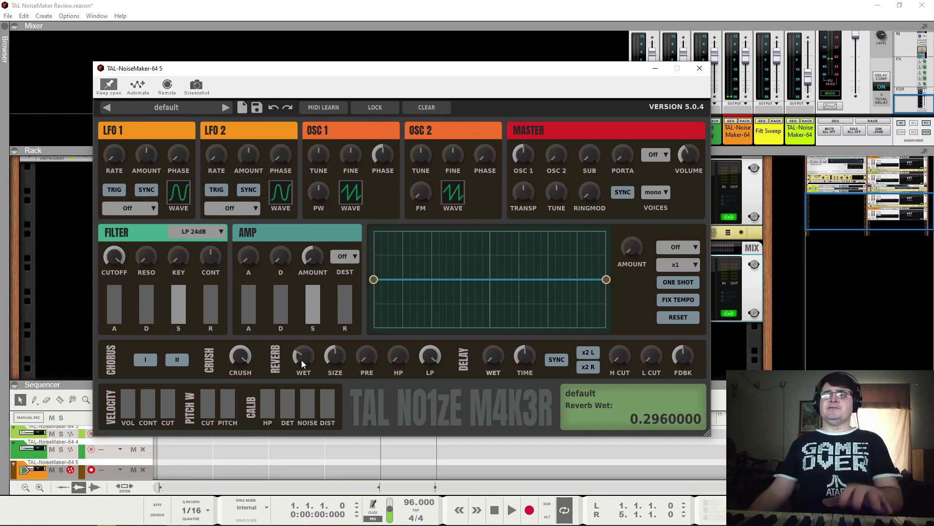
pyautogui.moveTo(301, 359); pyautogui.dragTo(309, 341)
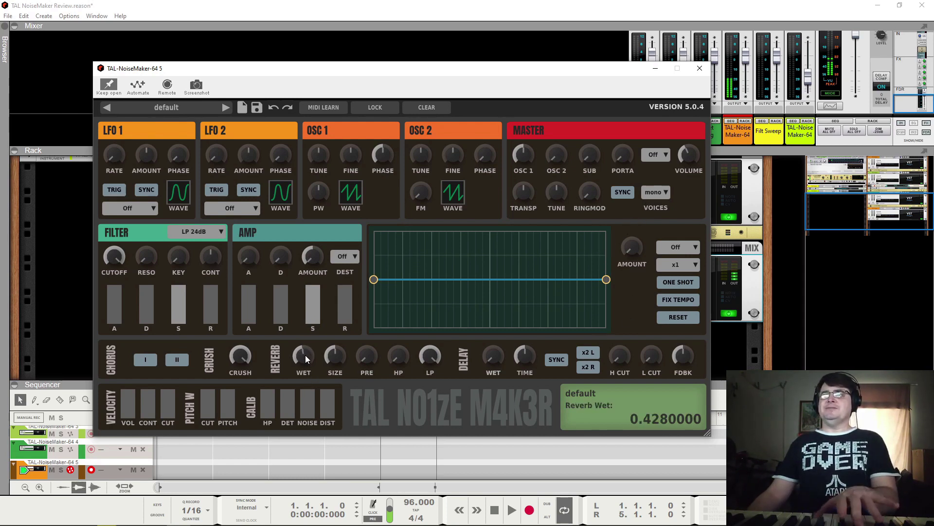
pyautogui.moveTo(305, 359); pyautogui.dragTo(309, 309)
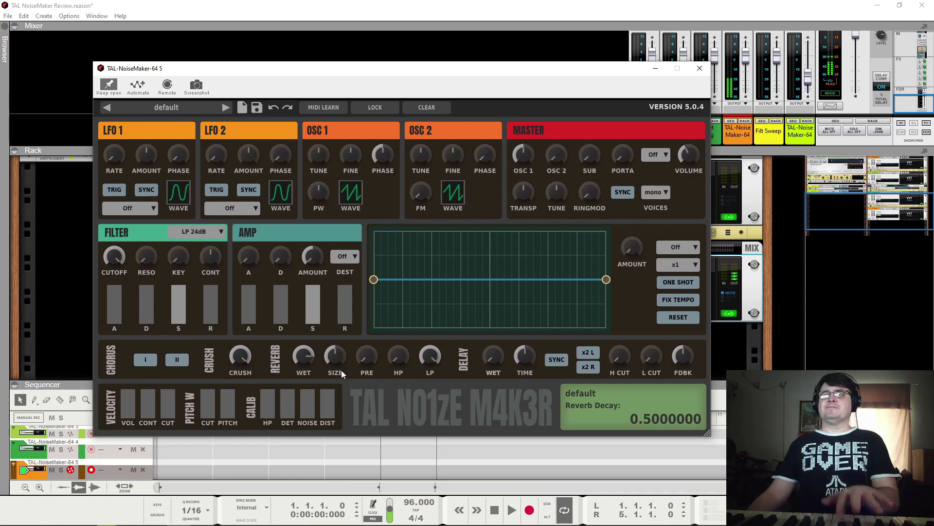
pyautogui.moveTo(337, 358); pyautogui.dragTo(346, 334)
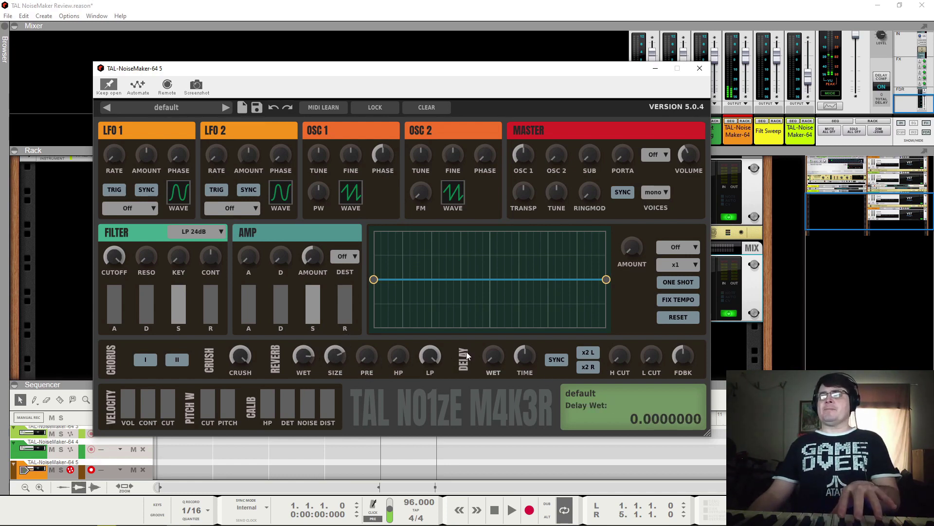
# Try a delay wet level of 0.444, and turn both the reverb and delay wet levels back to 0
pyautogui.moveTo(491, 358); pyautogui.dragTo(476, 324)
pyautogui.moveTo(306, 359); pyautogui.dragTo(309, 451)
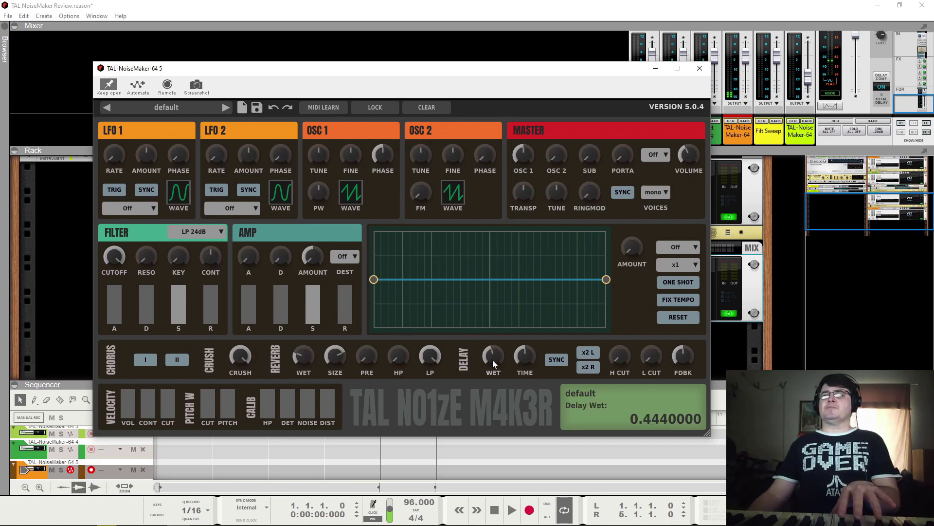
pyautogui.moveTo(493, 360); pyautogui.dragTo(464, 423)
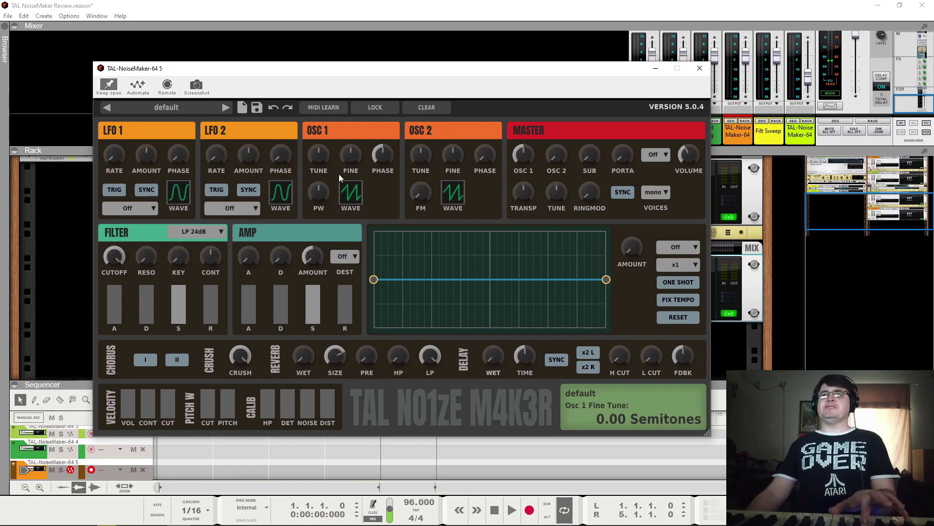
# Examine the waveform choices offered for Osc 1 and Osc 2
pyautogui.click(348, 196)
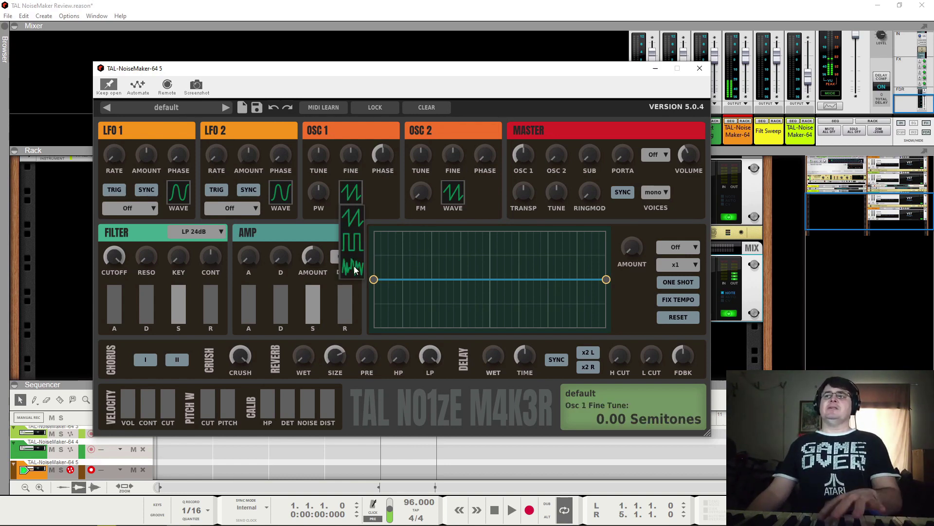
pyautogui.click(452, 196)
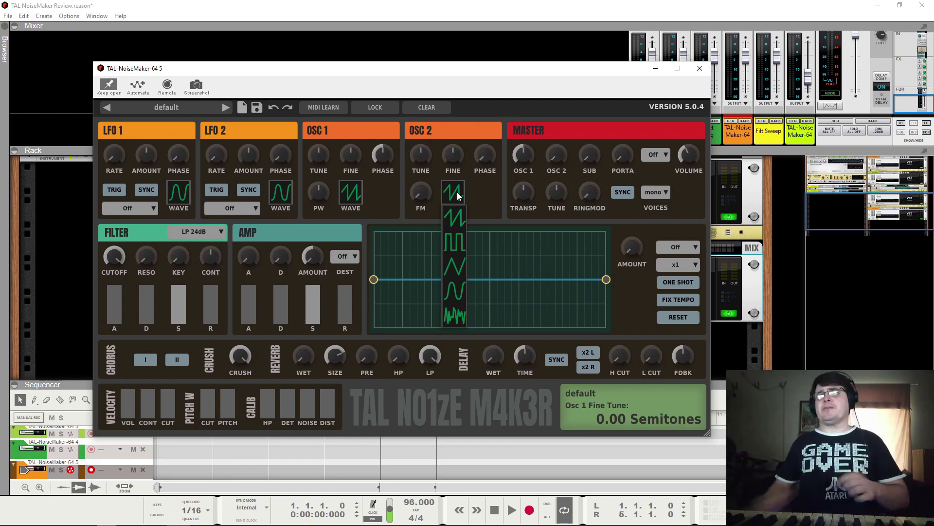
pyautogui.click(480, 196)
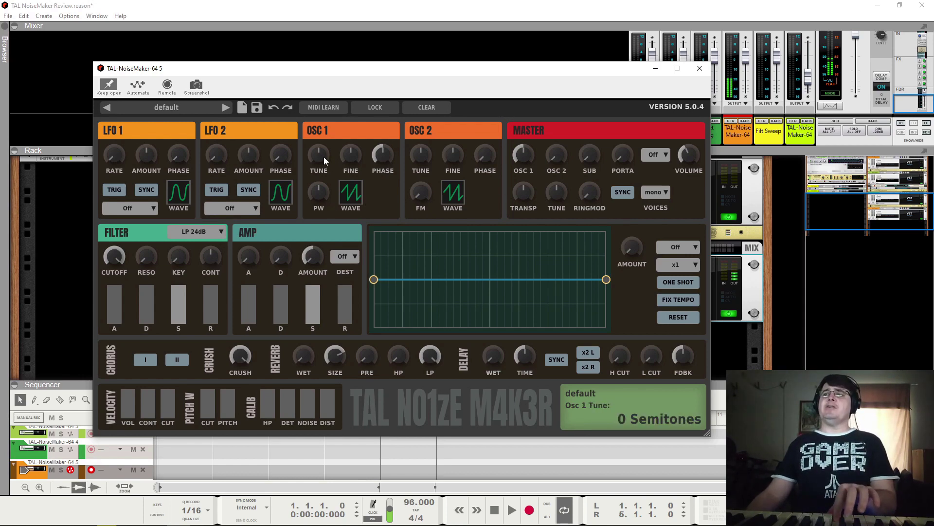
# Try the Osc 1 tune at 14 semitones and reset it to its default
pyautogui.moveTo(323, 158); pyautogui.dragTo(329, 119)
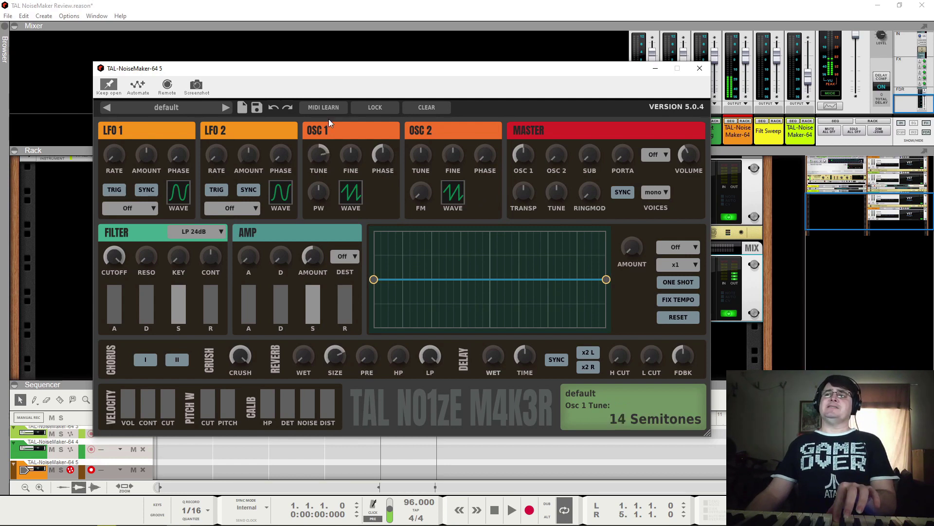
pyautogui.doubleClick(321, 160)
# Lower the Osc 1 phase to 0 and raise it back to 0.504
pyautogui.click(376, 155)
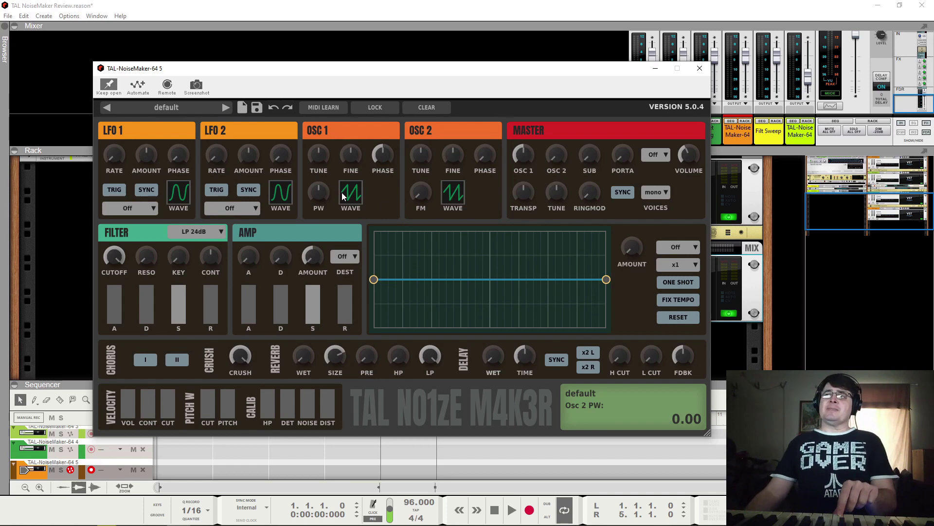
pyautogui.moveTo(390, 154); pyautogui.dragTo(387, 308)
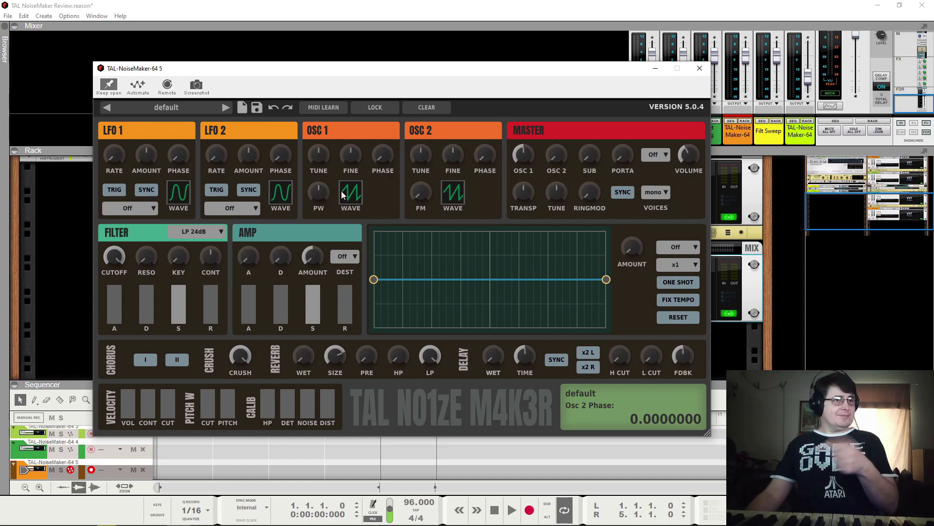
pyautogui.moveTo(385, 157); pyautogui.dragTo(387, 98)
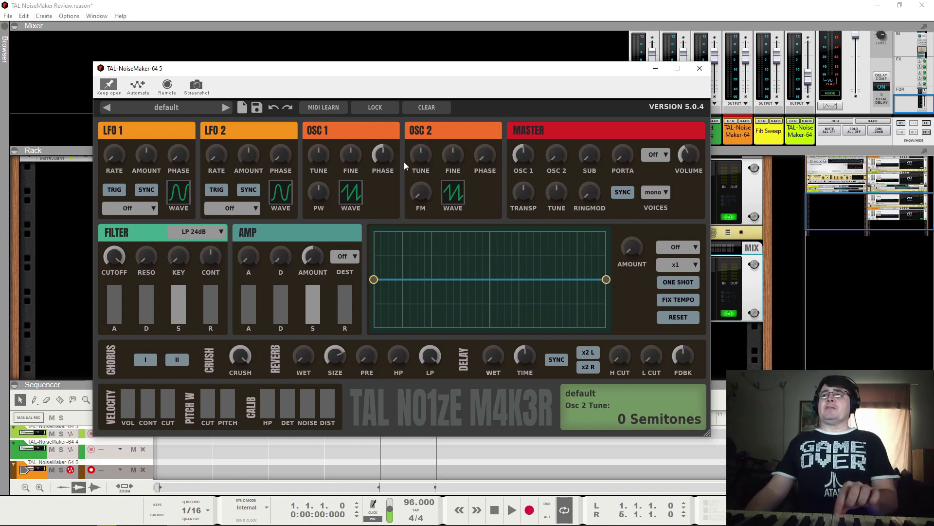
pyautogui.moveTo(385, 156); pyautogui.dragTo(385, 157)
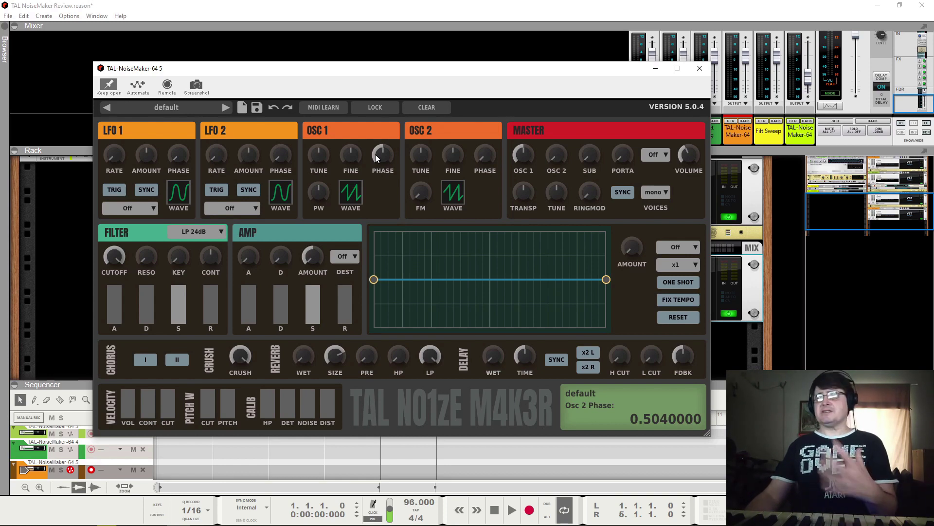
# Turn the Osc 1 phase down to 0
pyautogui.doubleClick(387, 160)
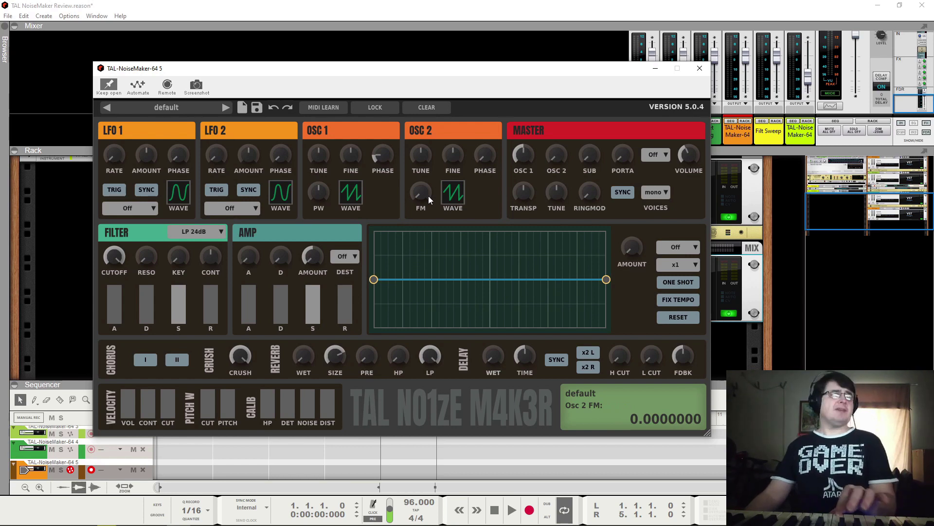
pyautogui.moveTo(389, 157); pyautogui.dragTo(393, 208)
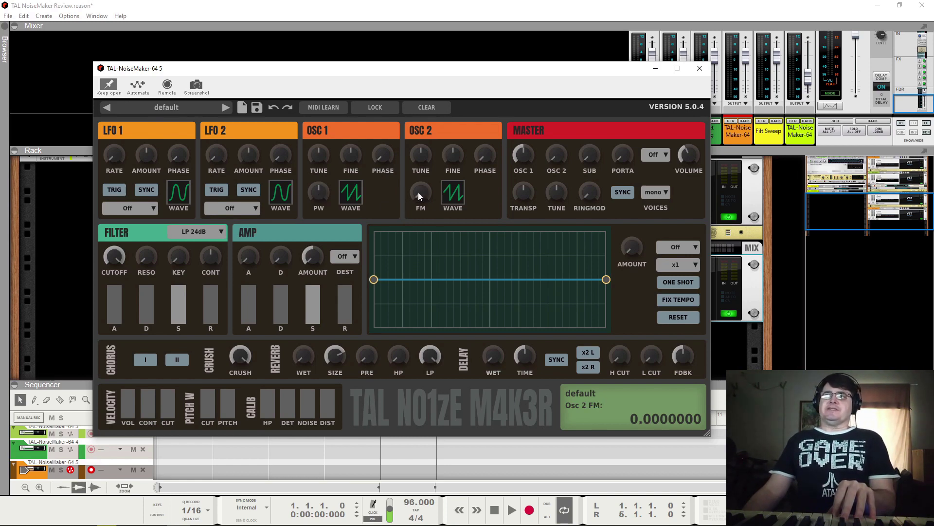
# Compare the Osc 1 and Osc 2 waveform choices and switch the Osc 1 waveform to pulse
pyautogui.click(347, 193)
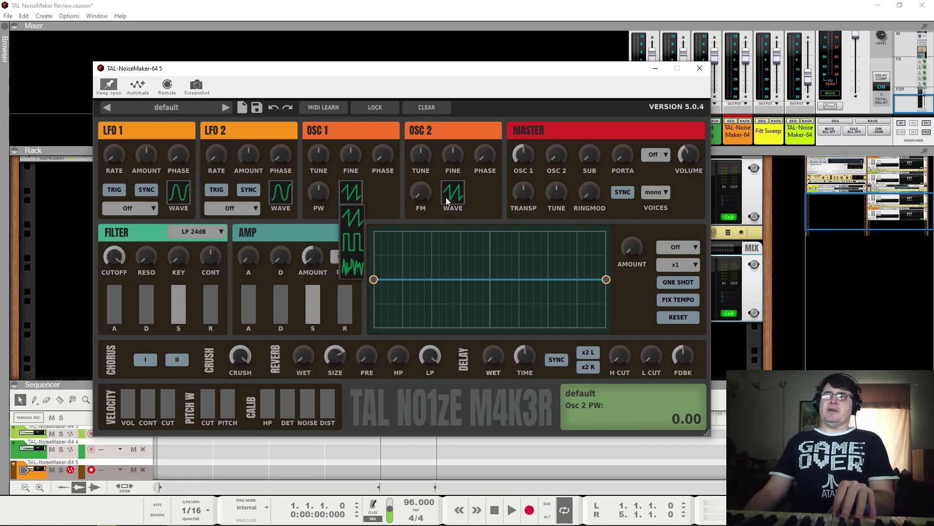
pyautogui.click(457, 188)
pyautogui.click(343, 193)
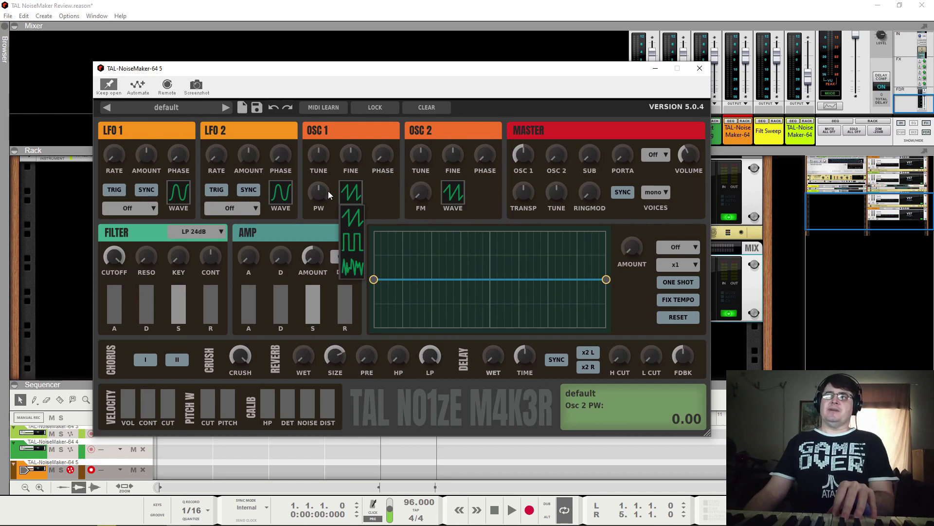
pyautogui.click(325, 190)
pyautogui.click(344, 193)
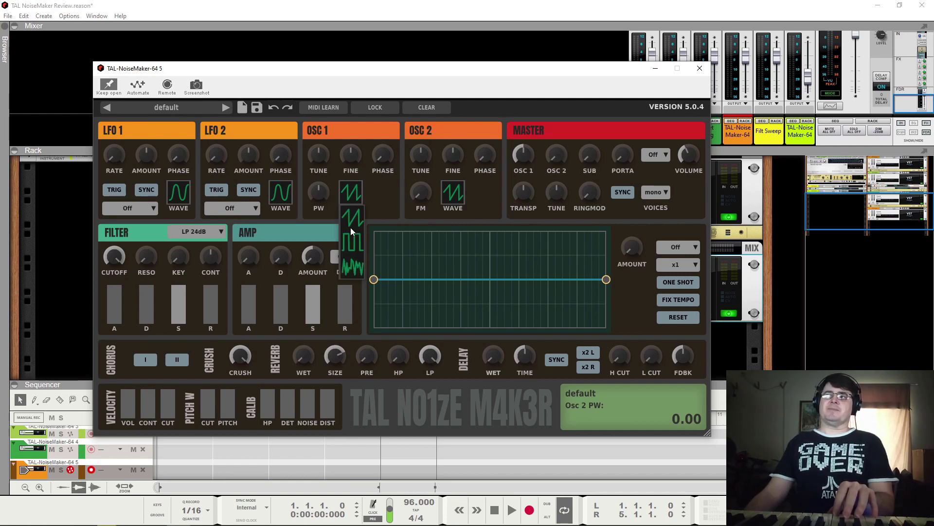
pyautogui.click(354, 239)
# Sweep the Osc 1 pulse width between -1.00 and 0.24 and return it to 0.00
pyautogui.moveTo(319, 192); pyautogui.dragTo(326, 251)
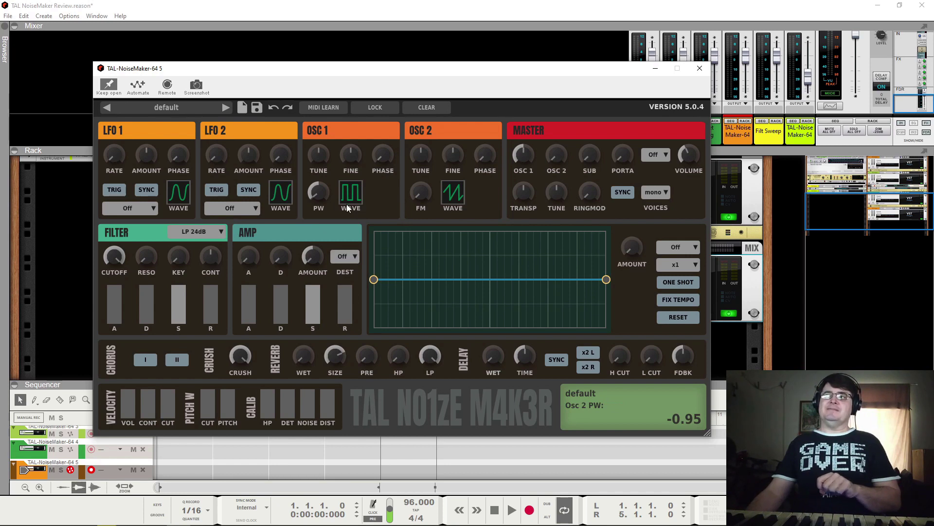
pyautogui.moveTo(318, 194); pyautogui.dragTo(326, 138)
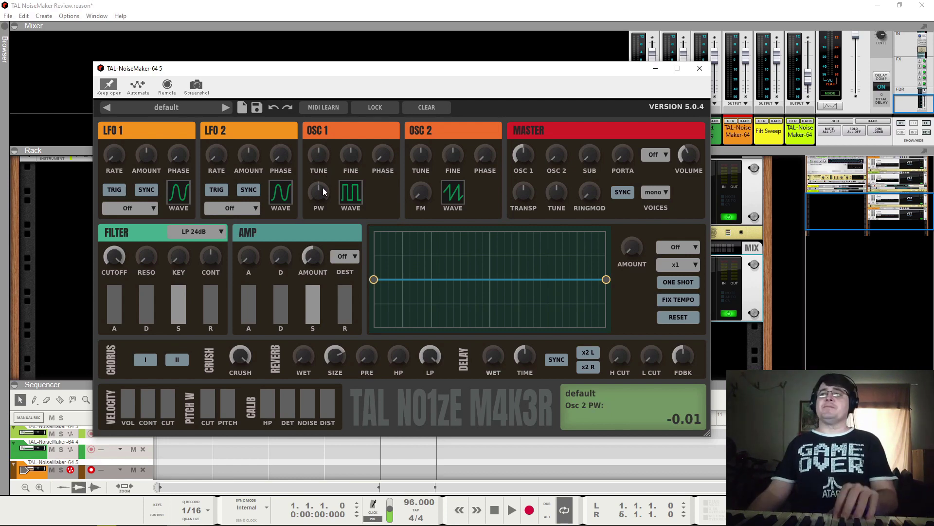
pyautogui.moveTo(323, 187); pyautogui.dragTo(321, 235)
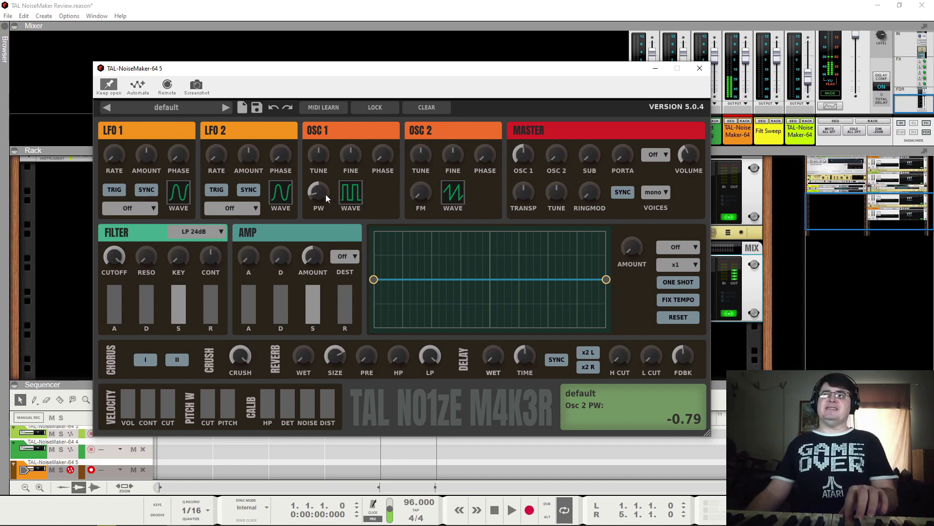
pyautogui.moveTo(325, 194); pyautogui.dragTo(325, 207)
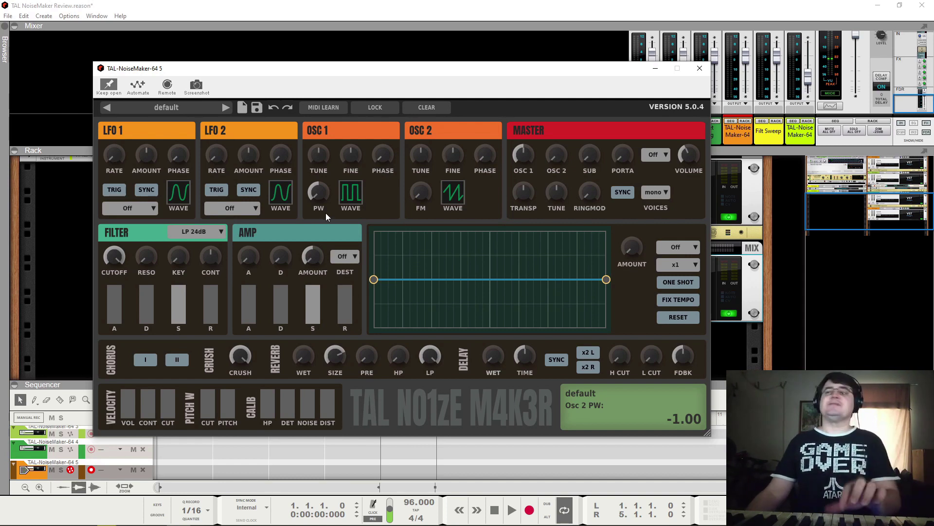
pyautogui.moveTo(326, 213); pyautogui.dragTo(324, 138)
pyautogui.moveTo(318, 197)
pyautogui.mouseDown()
pyautogui.moveTo(324, 136)
pyautogui.moveTo(316, 252)
pyautogui.moveTo(317, 197)
pyautogui.mouseUp()
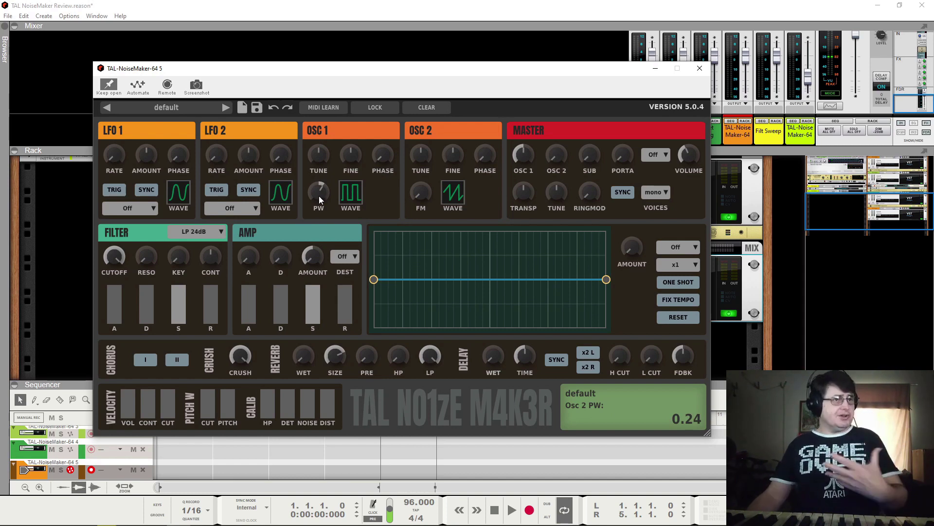
pyautogui.moveTo(326, 192); pyautogui.dragTo(324, 207)
# Try the noise waveform on Osc 1, switch back to saw, and keep the noise calibration level at its minimum
pyautogui.click(347, 195)
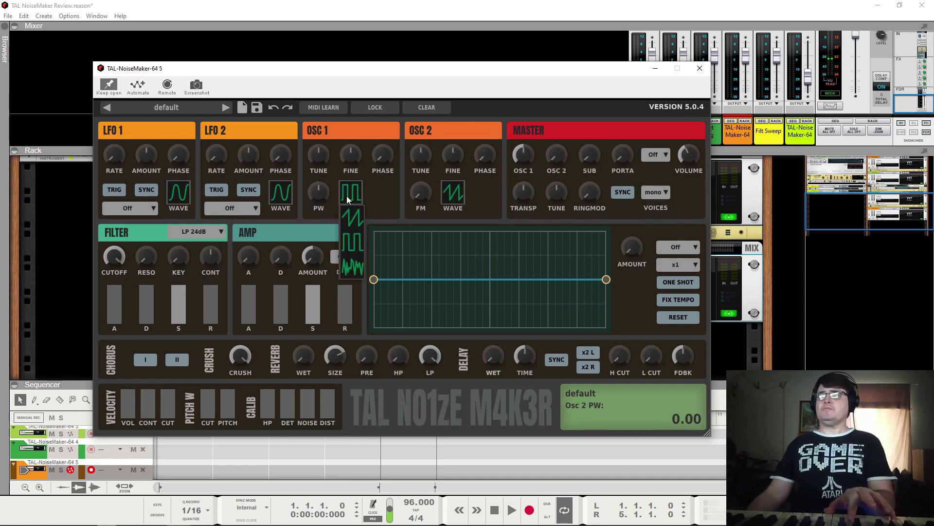
pyautogui.click(353, 267)
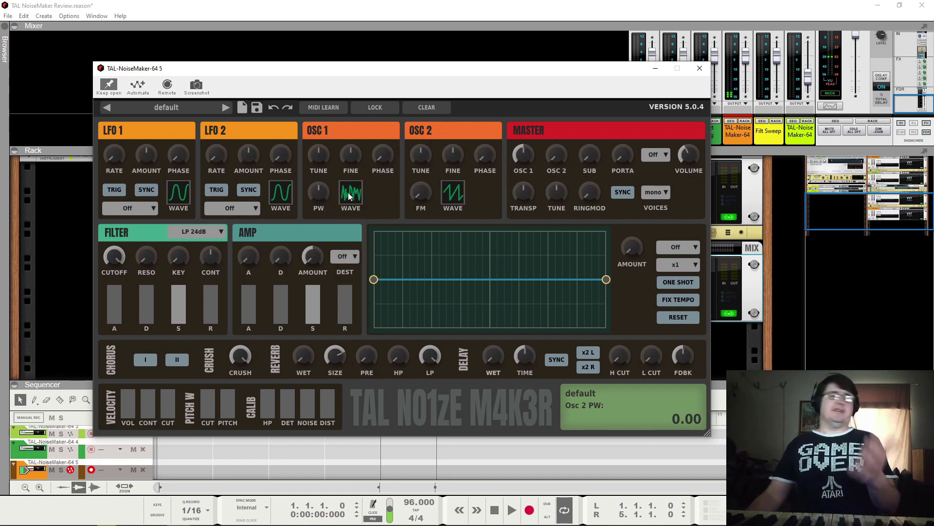
pyautogui.click(348, 195)
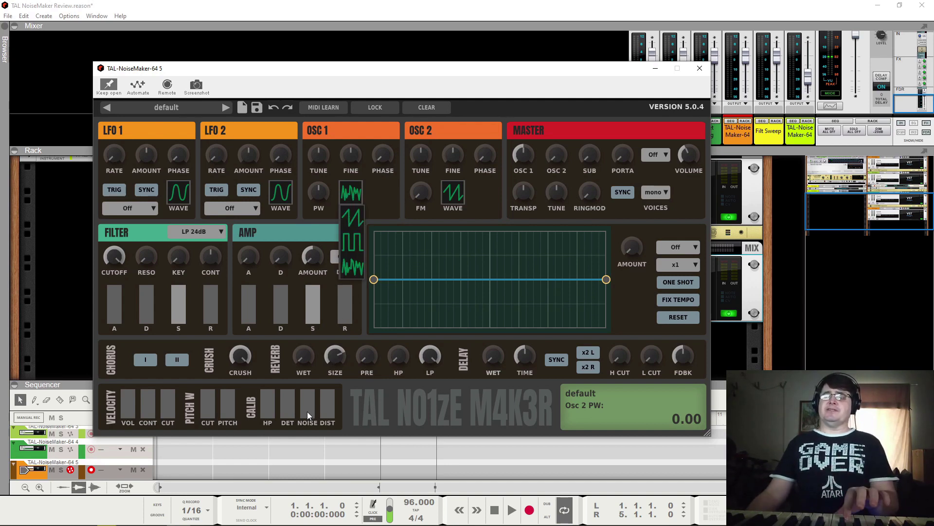
pyautogui.click(352, 217)
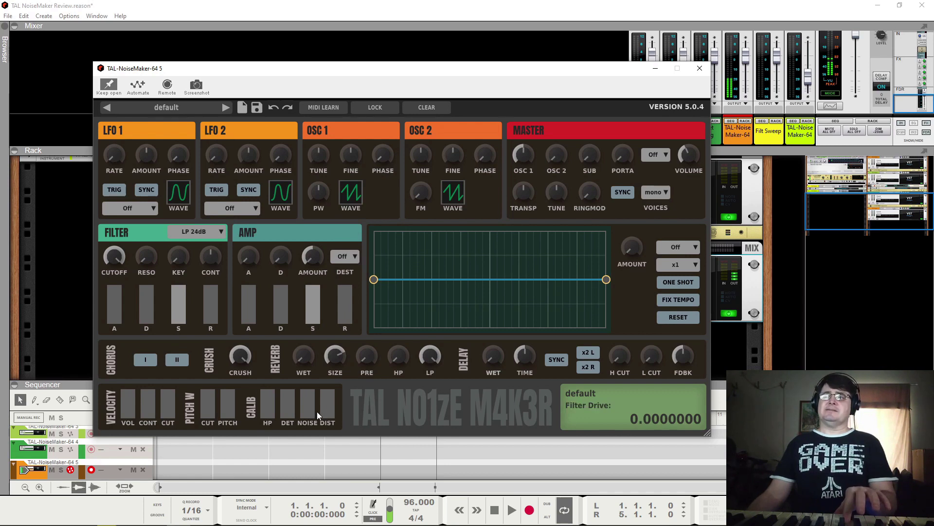
pyautogui.moveTo(314, 409); pyautogui.dragTo(313, 480)
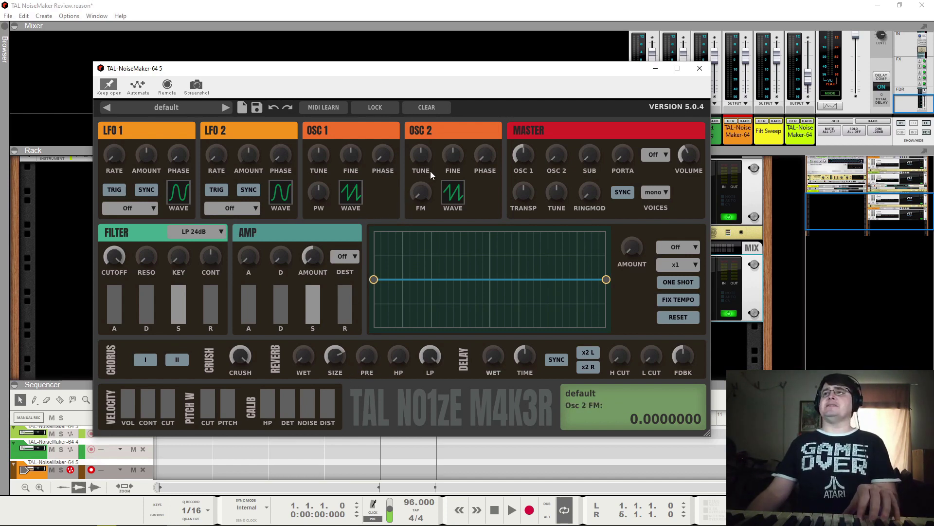
# Raise the Osc 2 volume to about half and set the number of voices to 4
pyautogui.moveTo(561, 155); pyautogui.dragTo(564, 98)
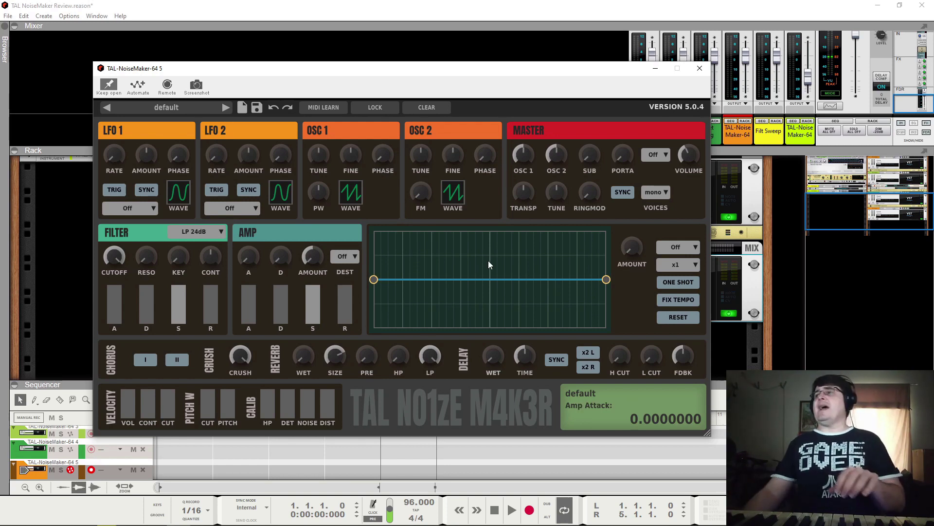
pyautogui.click(670, 193)
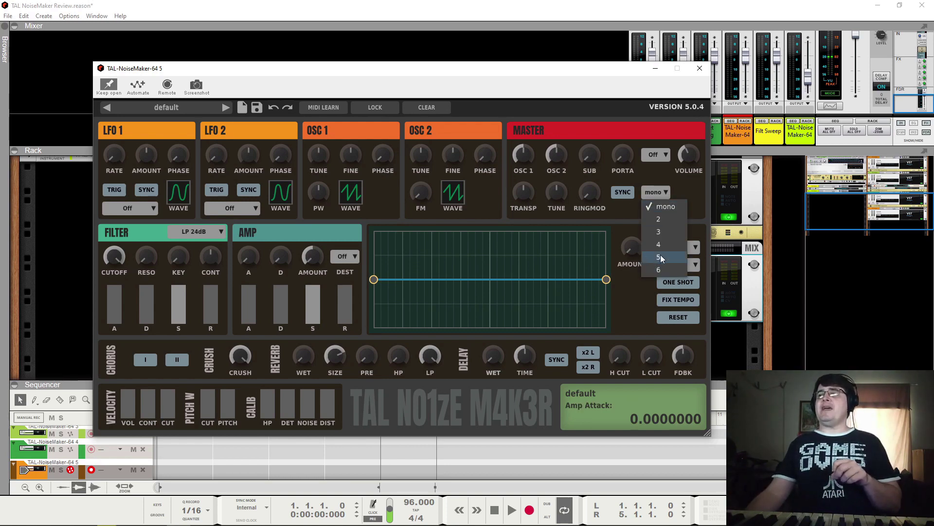
pyautogui.click(662, 252)
pyautogui.click(666, 190)
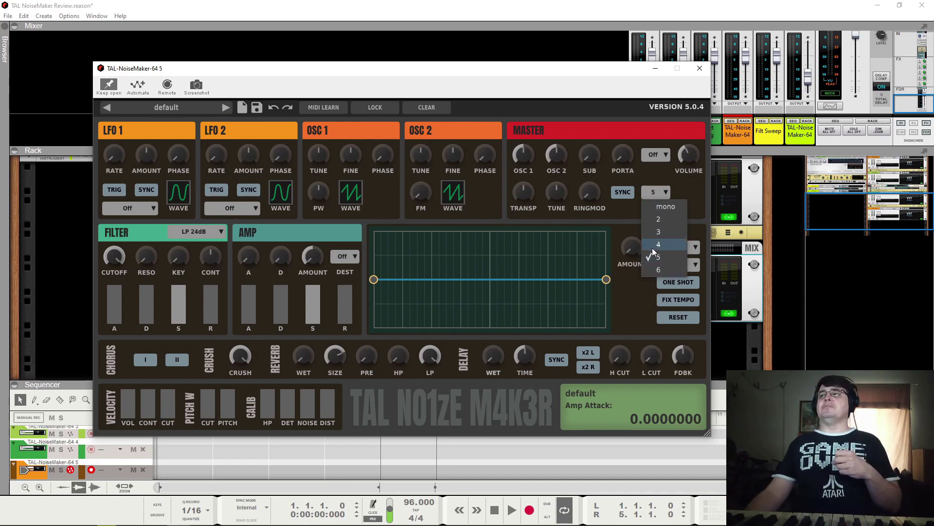
pyautogui.click(652, 248)
# Try the Osc 1 and Osc 2 volumes at maximum and bring both back to 0.5
pyautogui.moveTo(516, 165); pyautogui.dragTo(538, 47)
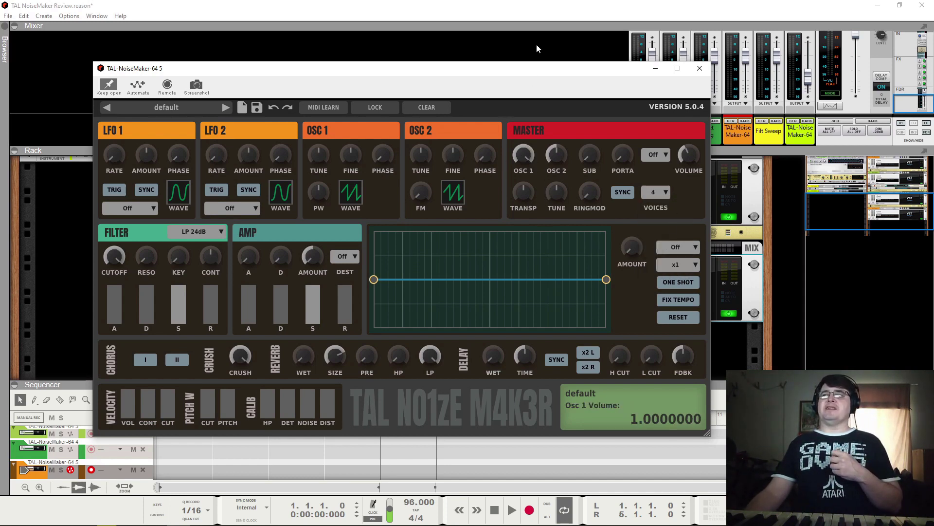
pyautogui.moveTo(557, 158); pyautogui.dragTo(574, 78)
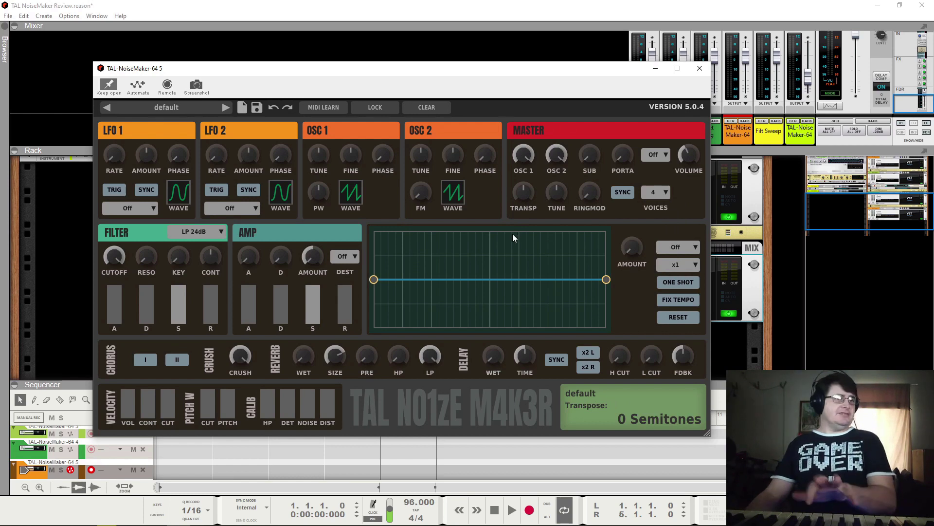
pyautogui.moveTo(529, 160); pyautogui.dragTo(531, 213)
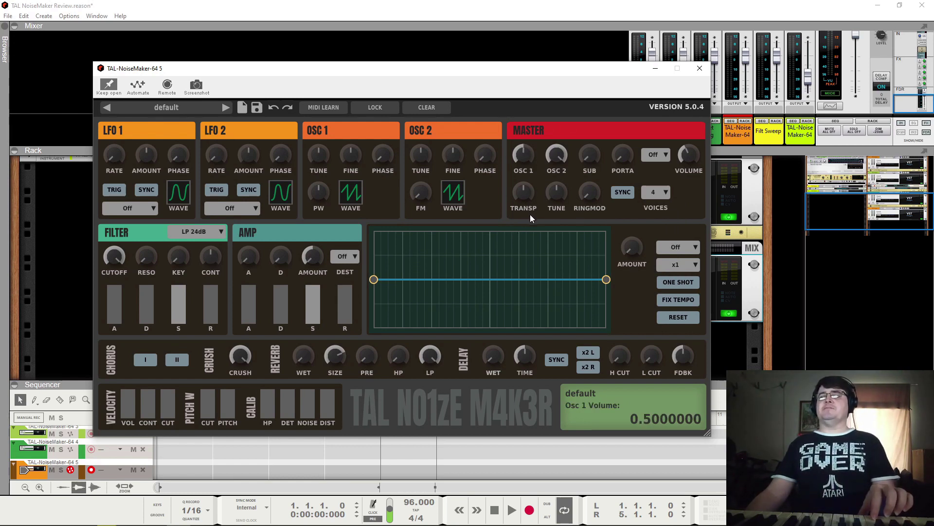
pyautogui.moveTo(558, 162); pyautogui.dragTo(554, 220)
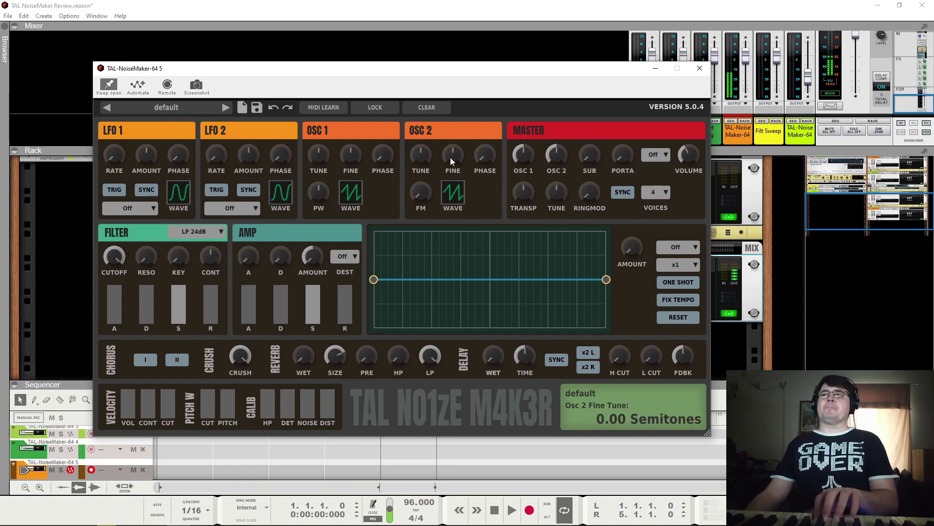
# Set the Osc 2 fine tune to 0.06 semitones and lower the Osc 2 volume
pyautogui.moveTo(450, 157)
pyautogui.mouseDown()
pyautogui.moveTo(456, 140)
pyautogui.moveTo(457, 150)
pyautogui.mouseUp()
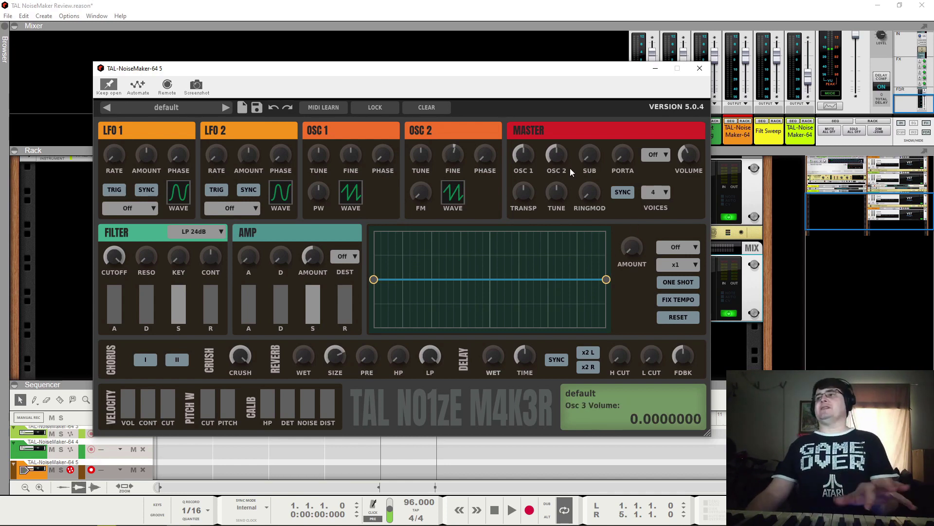
pyautogui.moveTo(564, 165)
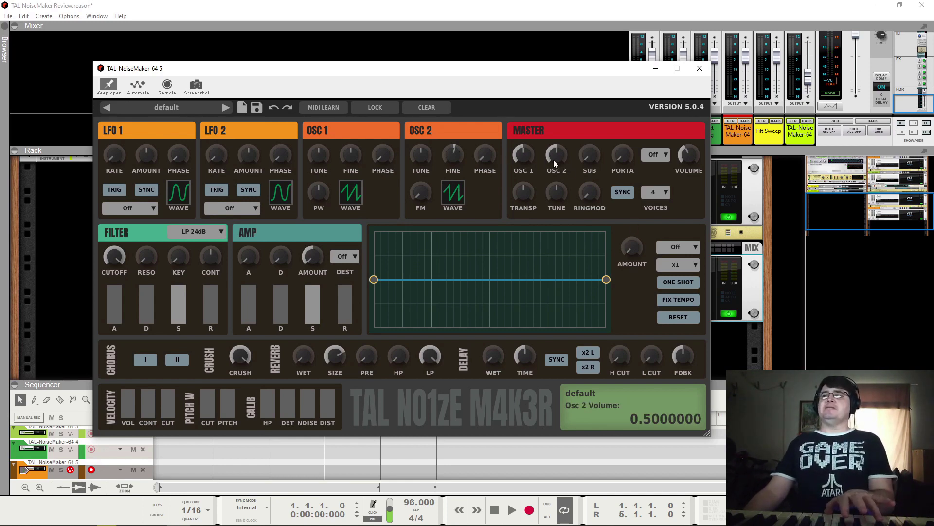
pyautogui.moveTo(554, 156); pyautogui.dragTo(557, 187)
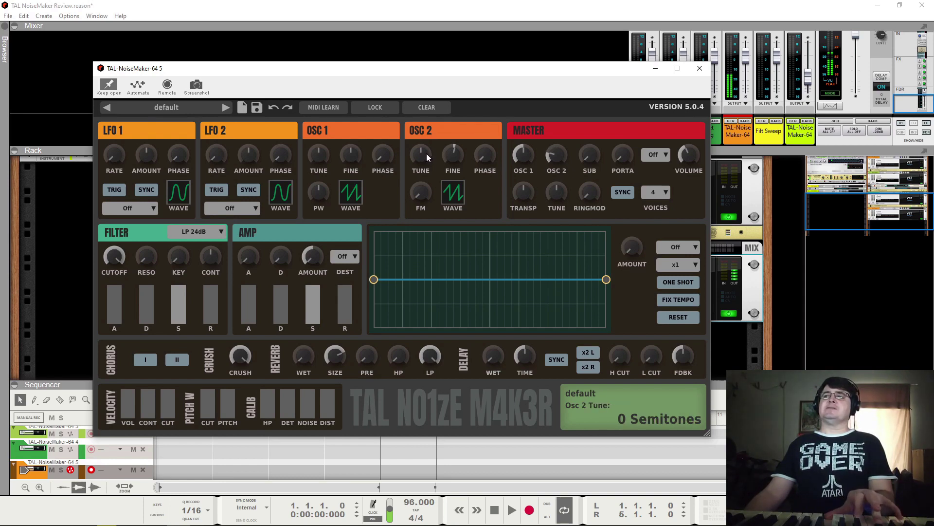
# Try Osc 2 with a lower coarse tune and the pulse waveform at volume 0.184, and reset its coarse tune
pyautogui.moveTo(427, 154); pyautogui.dragTo(421, 186)
pyautogui.moveTo(552, 148)
pyautogui.mouseDown()
pyautogui.moveTo(559, 190)
pyautogui.moveTo(559, 152)
pyautogui.moveTo(547, 159)
pyautogui.mouseUp()
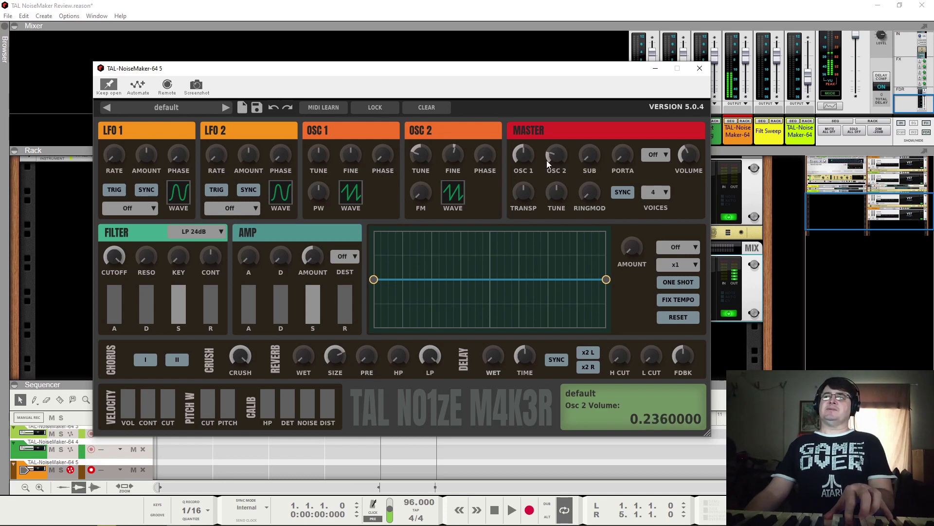
pyautogui.click(462, 192)
pyautogui.click(456, 248)
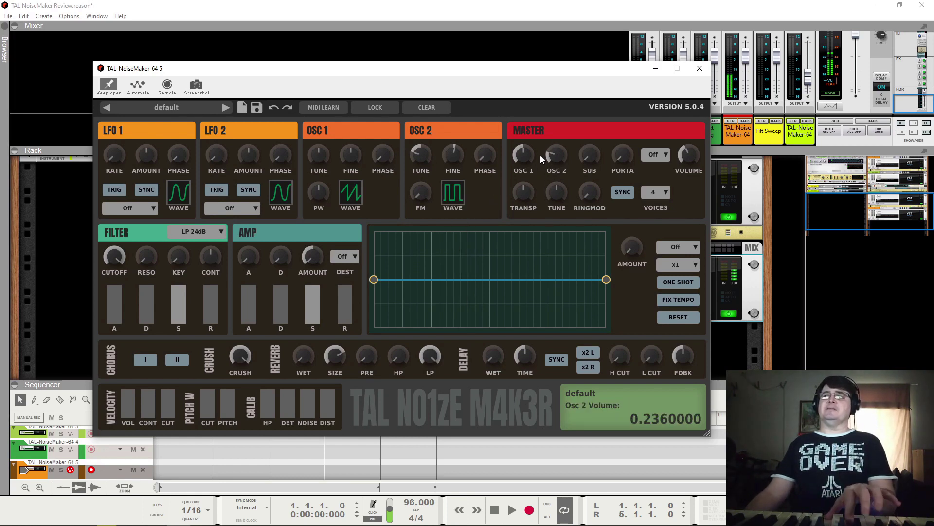
pyautogui.moveTo(541, 155); pyautogui.dragTo(559, 162)
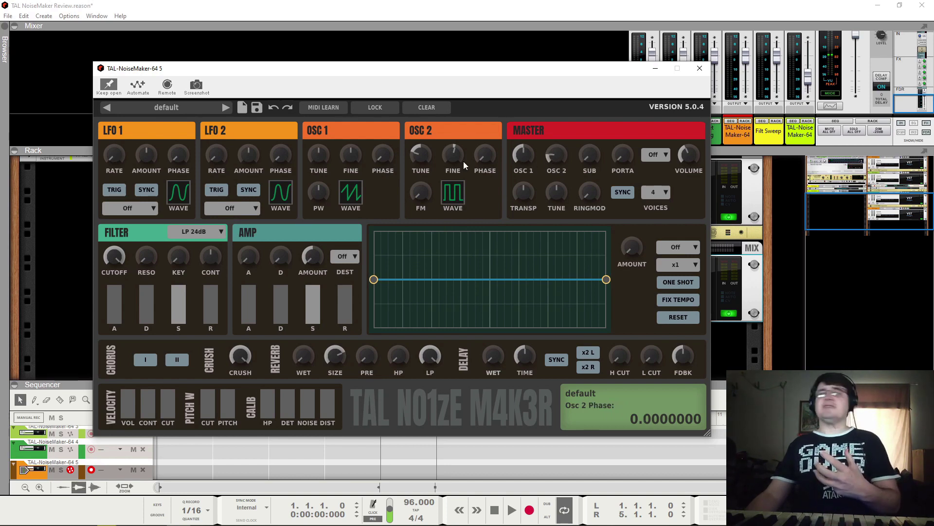
pyautogui.doubleClick(426, 157)
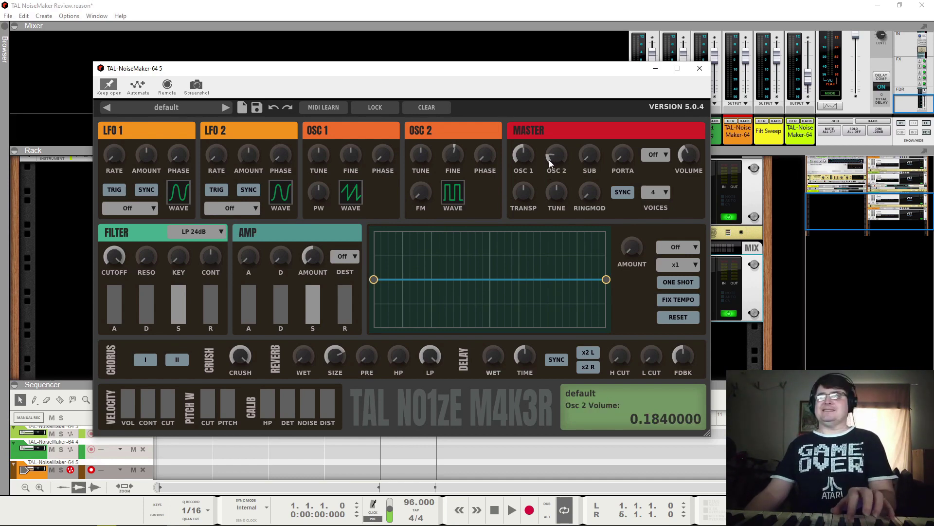
# Raise the Osc 2 volume to about half and switch its waveform to saw
pyautogui.moveTo(561, 158); pyautogui.dragTo(562, 149)
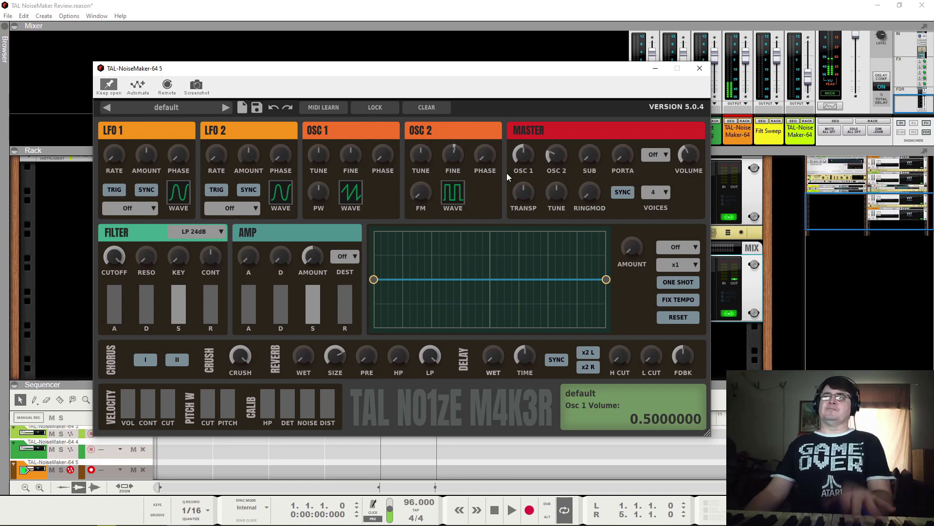
pyautogui.moveTo(559, 157); pyautogui.dragTo(564, 129)
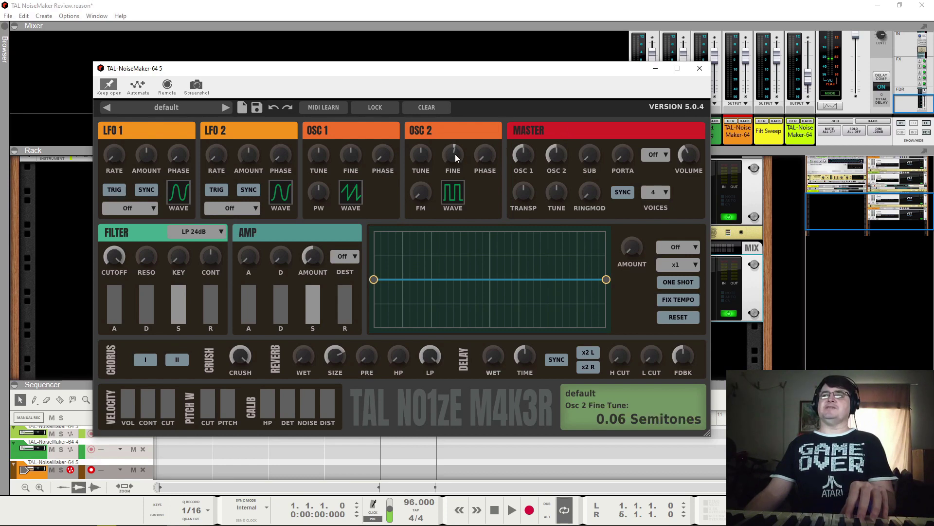
pyautogui.click(453, 198)
pyautogui.click(455, 214)
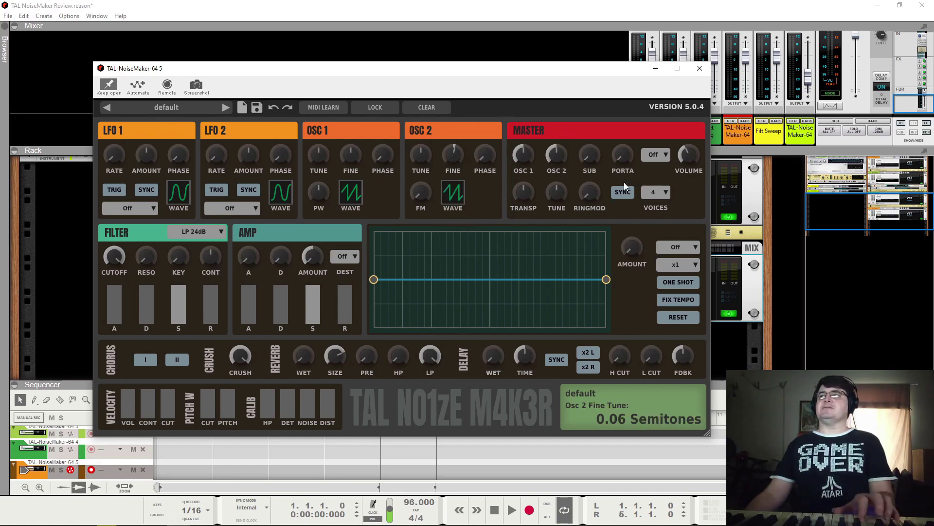
# Turn the sub volume to 0, and try a master transpose of 24 semitones before returning it to 0
pyautogui.moveTo(591, 162); pyautogui.dragTo(599, 209)
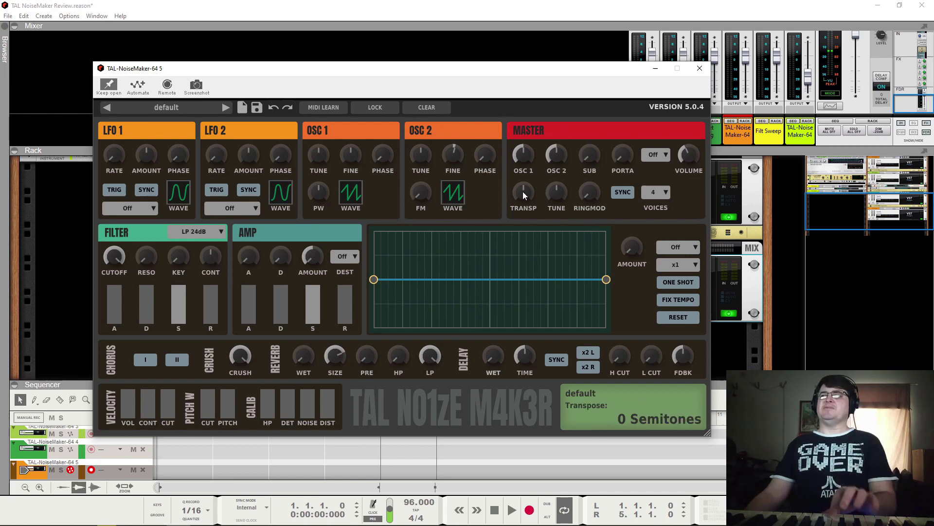
pyautogui.moveTo(524, 192); pyautogui.dragTo(529, 272)
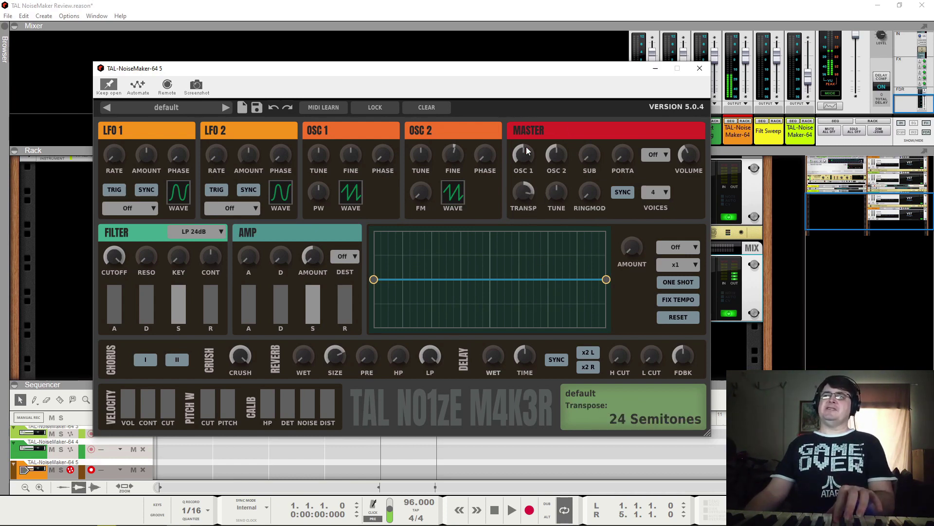
pyautogui.moveTo(526, 171); pyautogui.dragTo(558, 196)
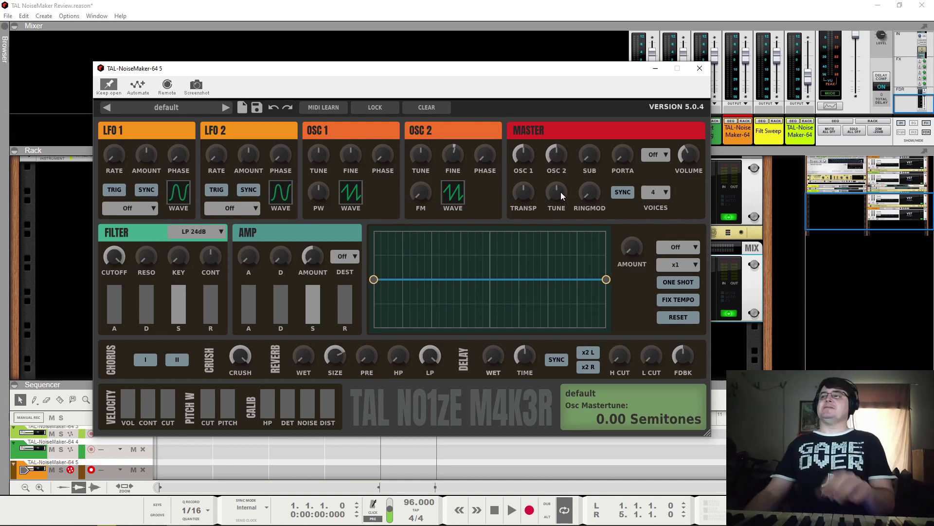
# Try a master tune of -0.18 semitones and reset it to 0
pyautogui.moveTo(559, 190); pyautogui.dragTo(557, 217)
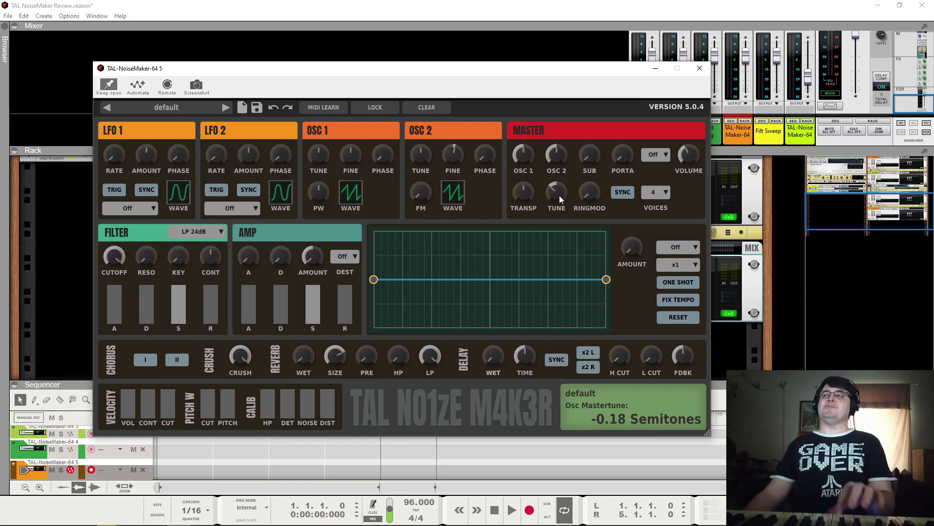
pyautogui.doubleClick(559, 196)
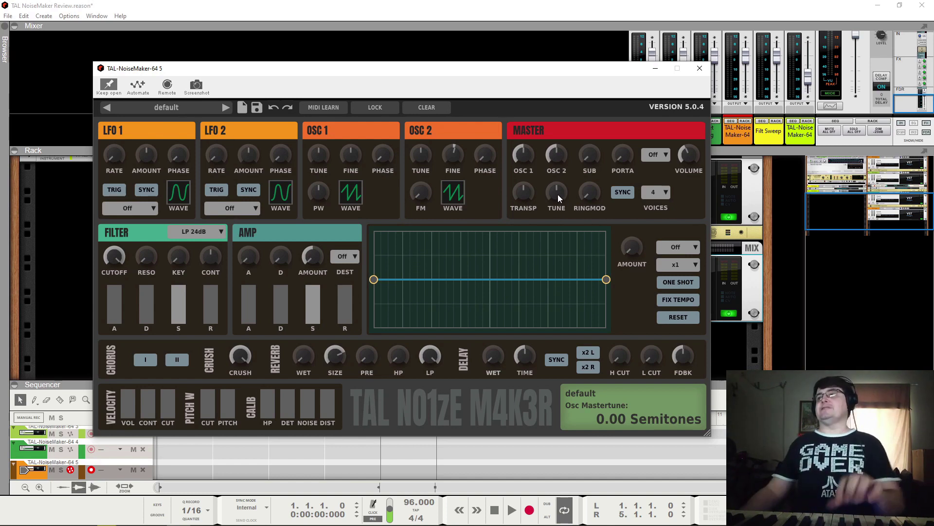
# Try ring modulation at several amounts, including 0.252 and 0.66 with Osc 2 at 12 semitones, and return both controls to 0
pyautogui.moveTo(588, 197); pyautogui.dragTo(591, 83)
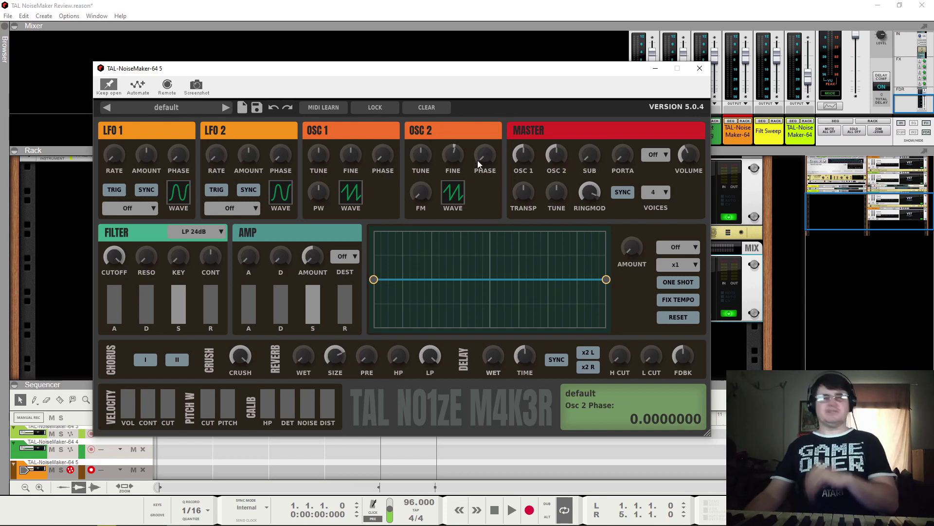
pyautogui.moveTo(591, 190); pyautogui.dragTo(590, 149)
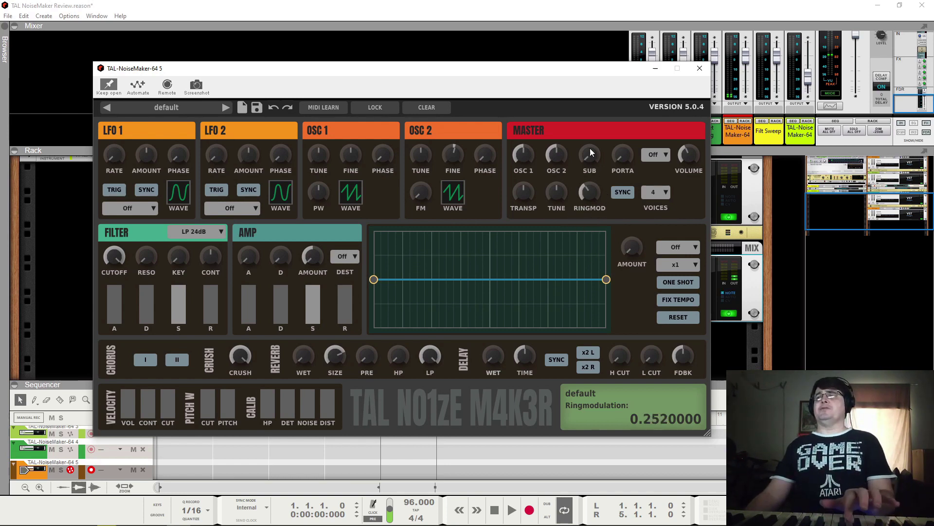
pyautogui.moveTo(421, 161); pyautogui.dragTo(430, 125)
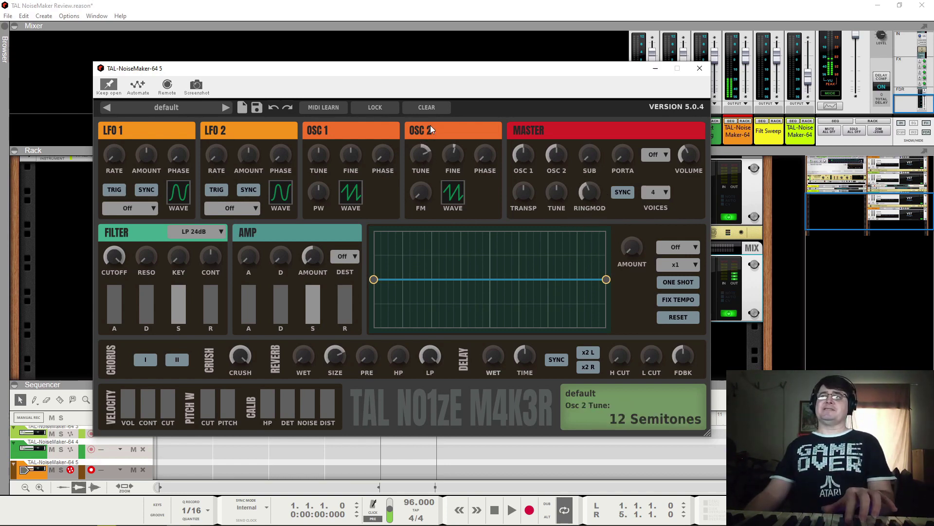
pyautogui.moveTo(590, 214); pyautogui.dragTo(592, 146)
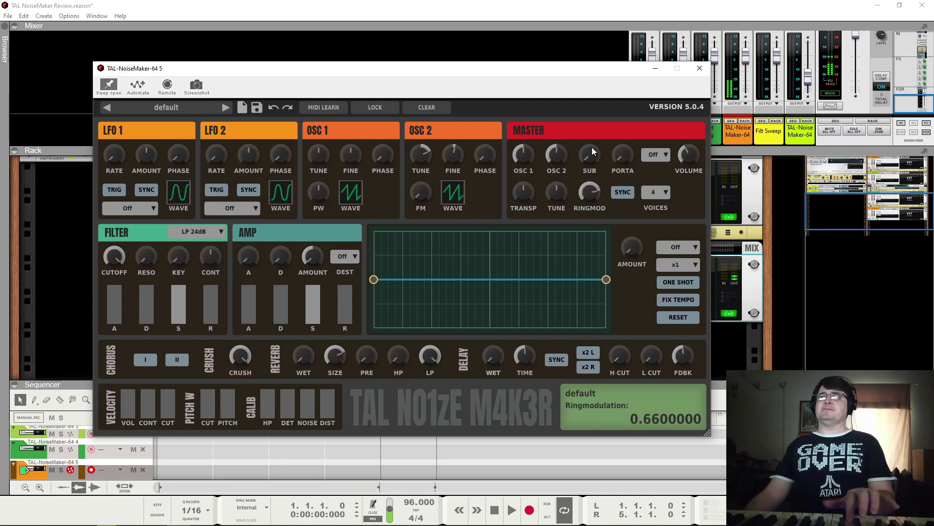
pyautogui.scroll(-12, 426, 159)
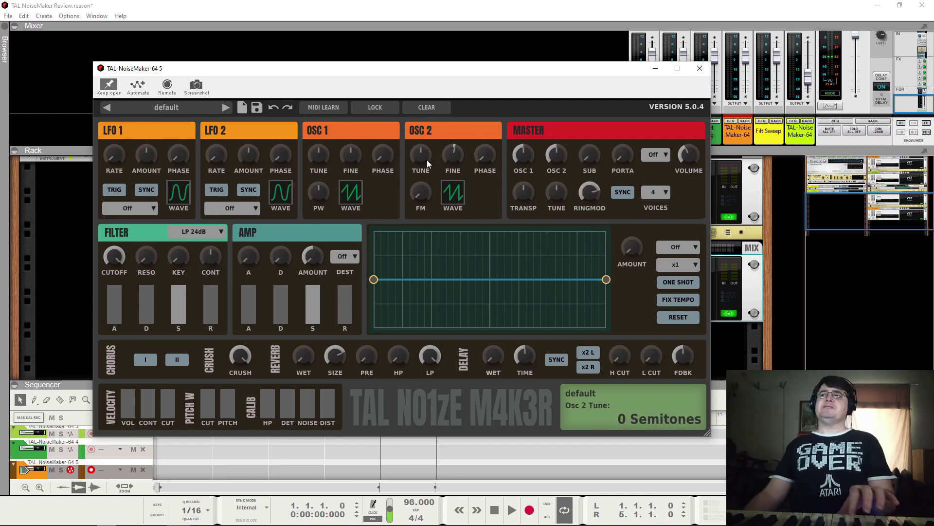
pyautogui.moveTo(590, 196); pyautogui.dragTo(601, 298)
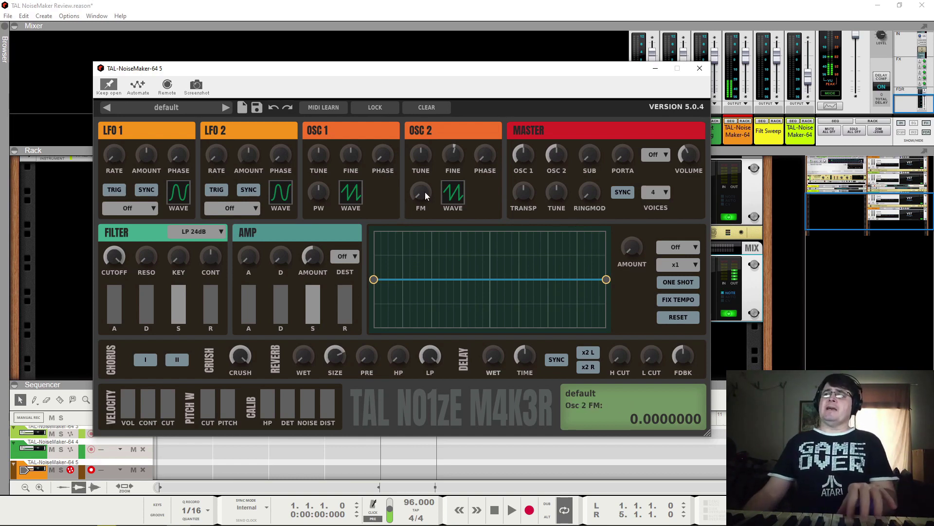
# Try Osc 2 FM at 0.116 and at a higher amount, resetting it to 0 after each
pyautogui.moveTo(425, 191); pyautogui.dragTo(401, 179)
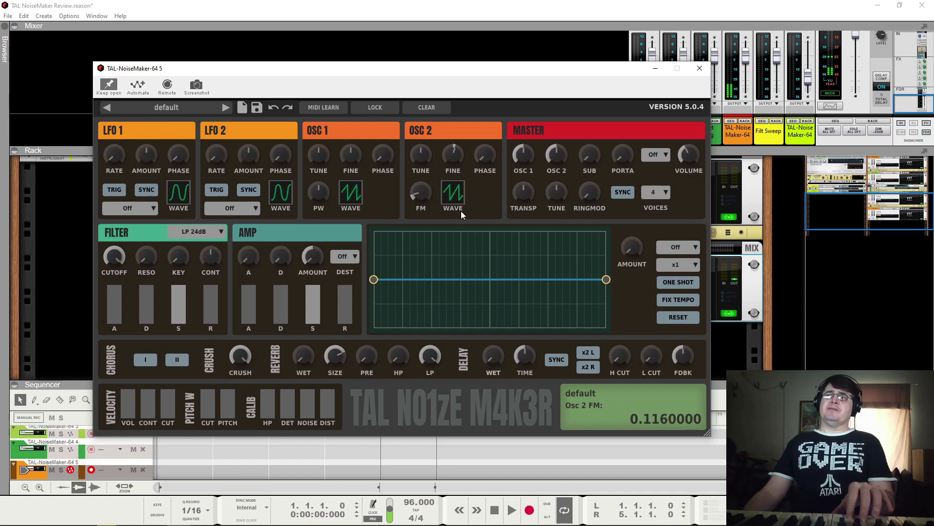
pyautogui.moveTo(422, 155)
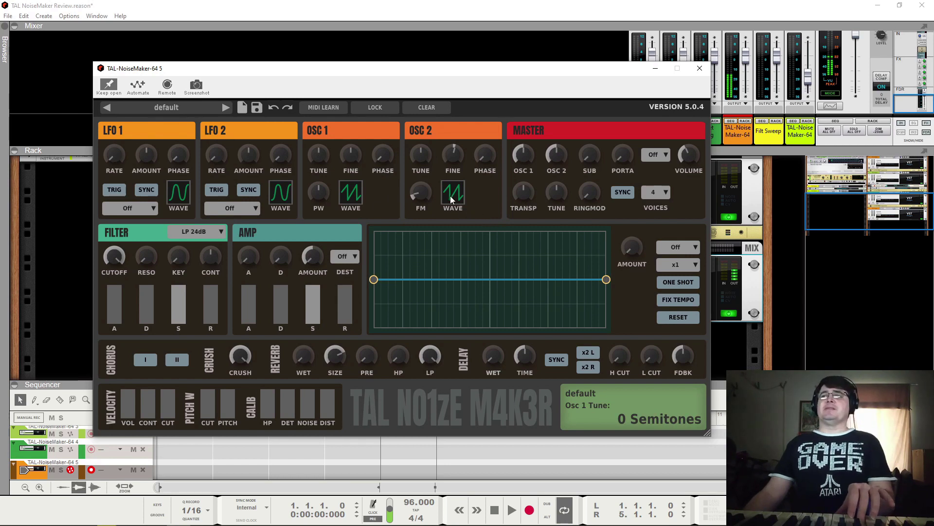
pyautogui.moveTo(418, 193); pyautogui.dragTo(435, 234)
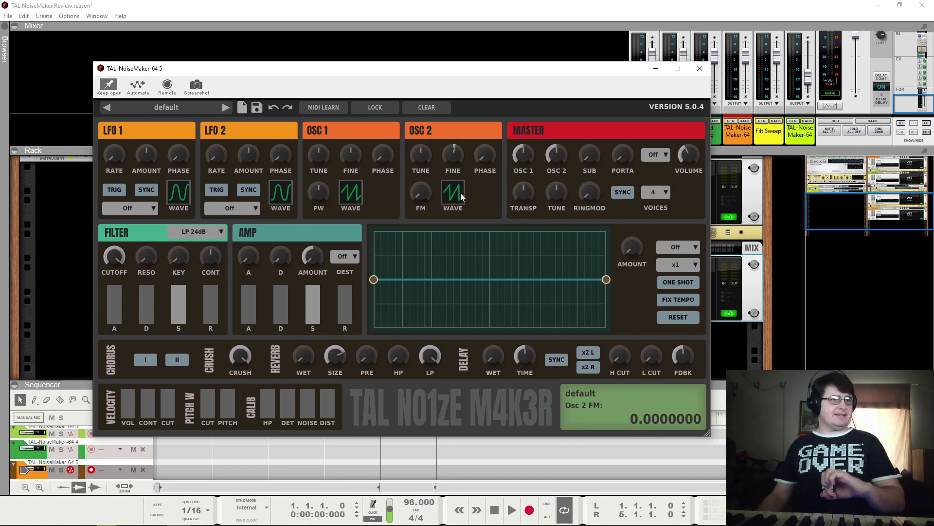
pyautogui.moveTo(426, 195); pyautogui.dragTo(414, 164)
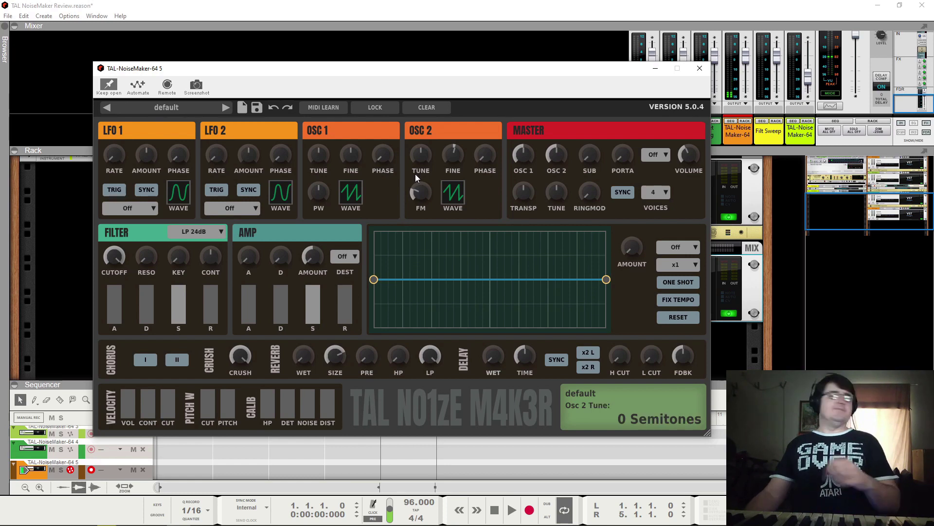
pyautogui.doubleClick(417, 199)
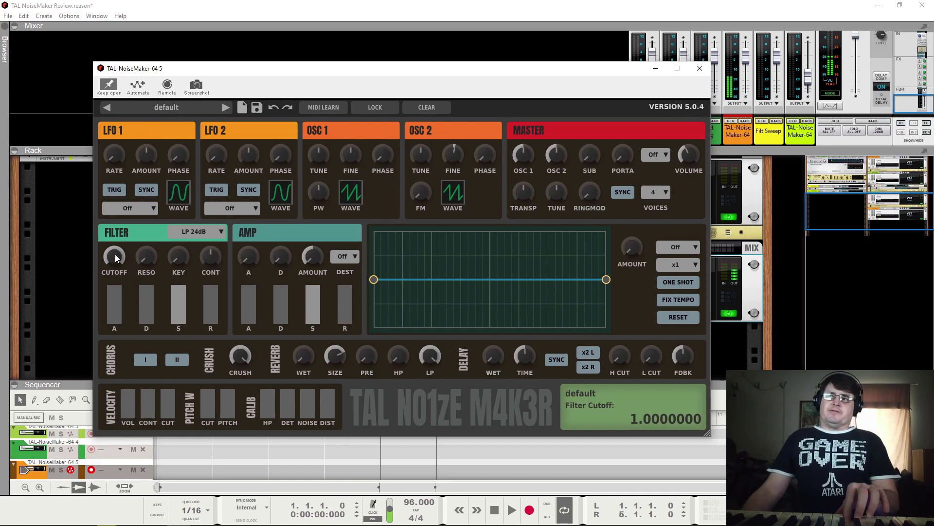
# Lower the filter cutoff and compare the LP 6dB, LP 12dB and LP 18dB filter types before returning to LP 24dB
pyautogui.moveTo(115, 255); pyautogui.dragTo(119, 341)
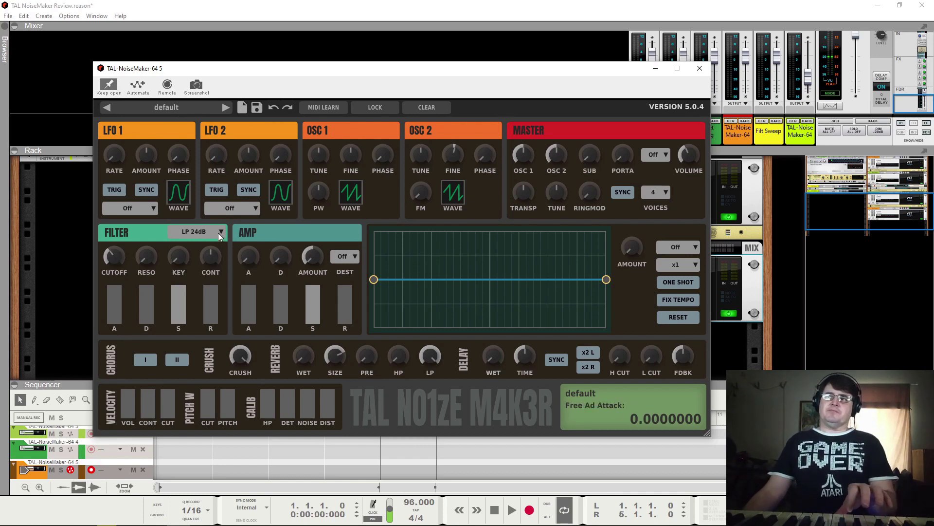
pyautogui.click(219, 233)
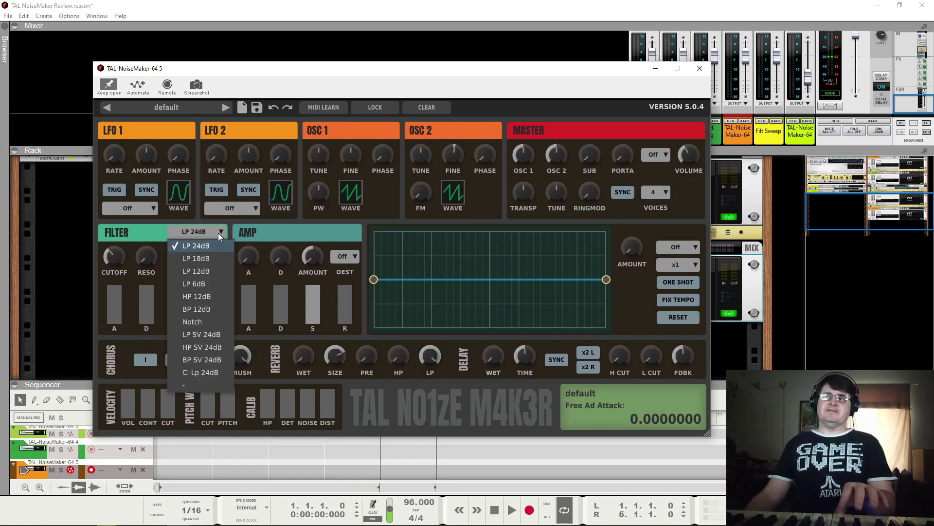
pyautogui.click(212, 283)
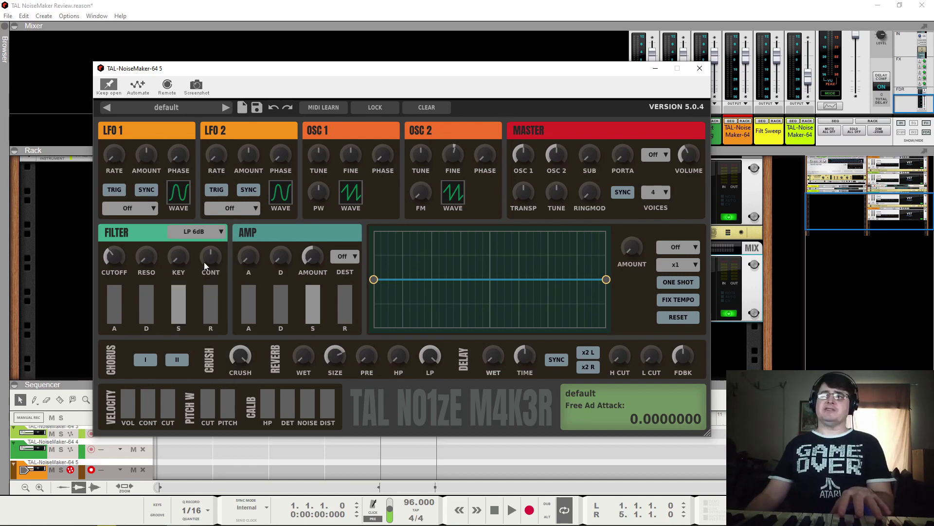
pyautogui.click(206, 235)
pyautogui.click(205, 280)
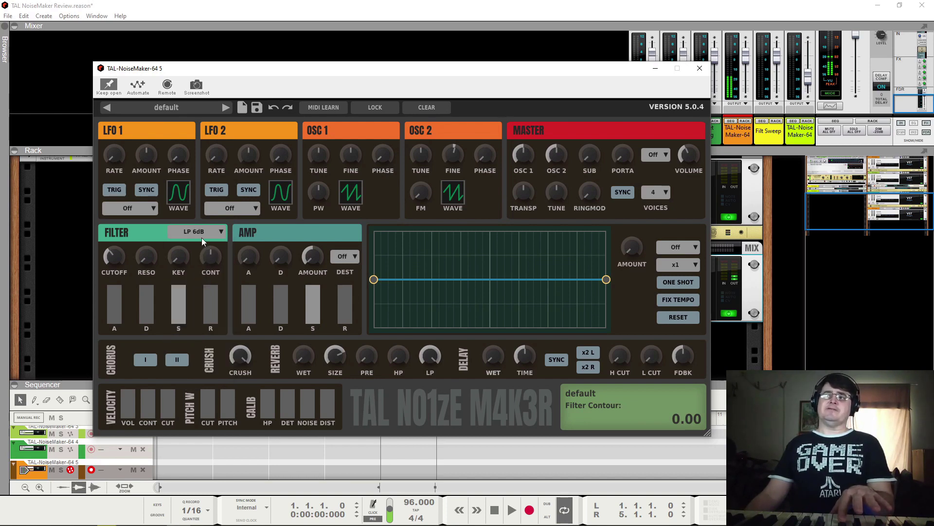
pyautogui.click(202, 239)
pyautogui.click(203, 271)
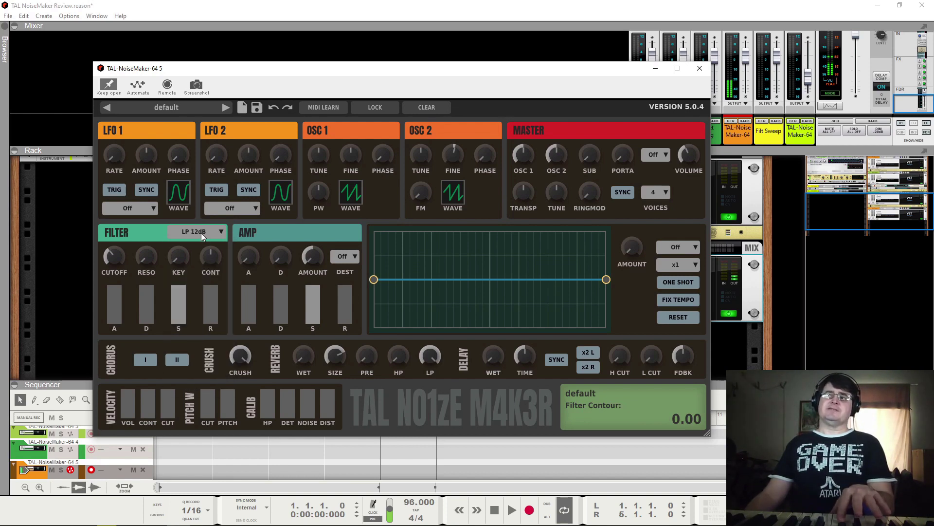
pyautogui.click(201, 232)
pyautogui.click(204, 261)
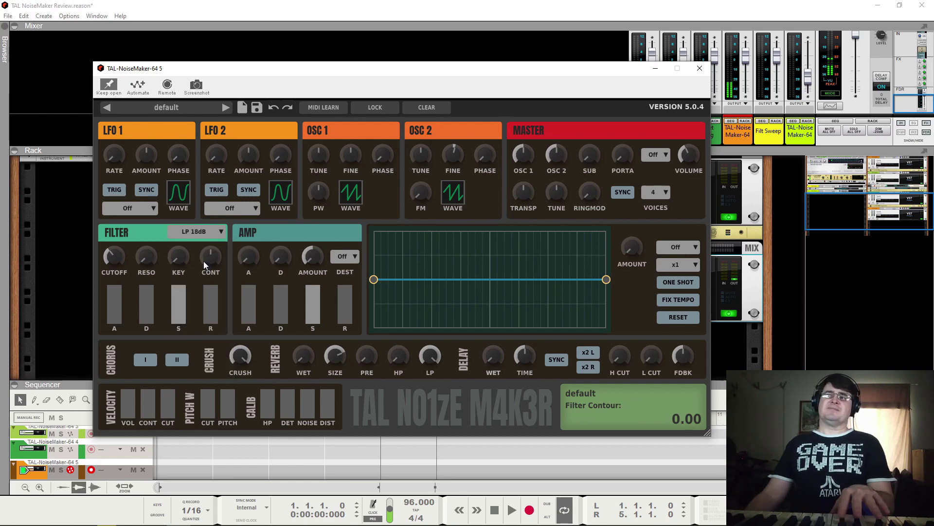
pyautogui.click(202, 233)
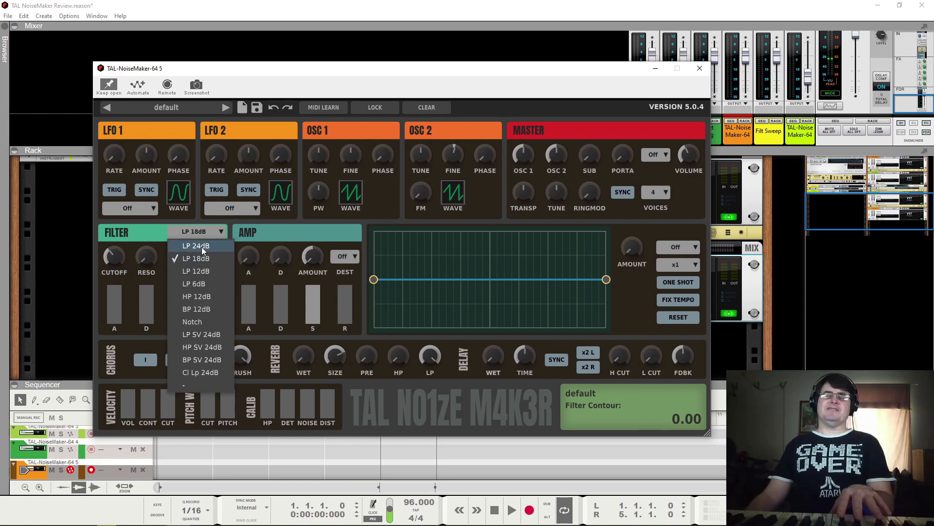
pyautogui.click(204, 246)
# Raise the filter resonance to 0.508 with the LP 24dB filter type selected
pyautogui.moveTo(147, 257); pyautogui.dragTo(156, 195)
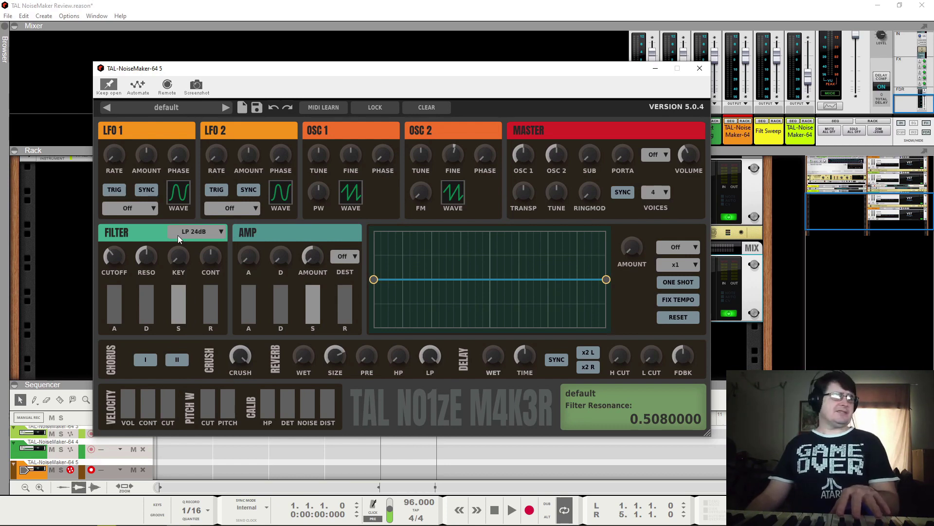
pyautogui.click(202, 234)
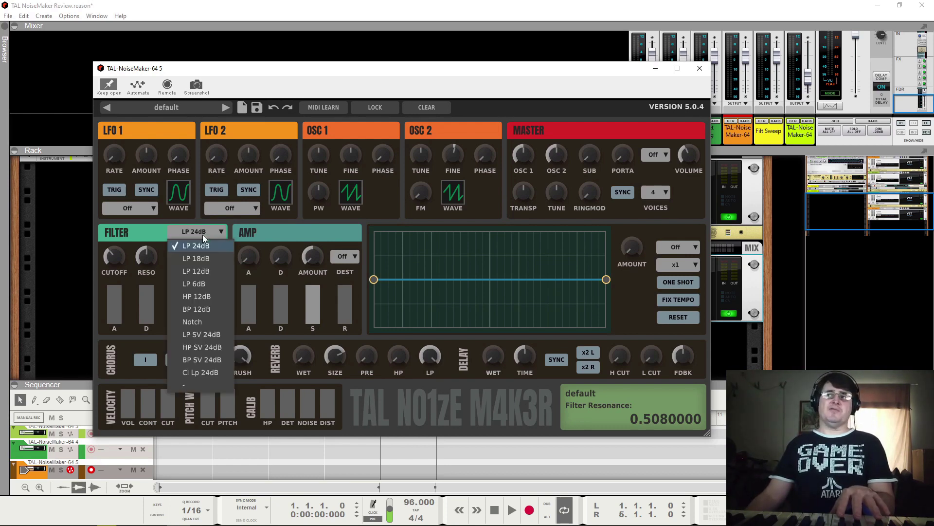
pyautogui.click(205, 246)
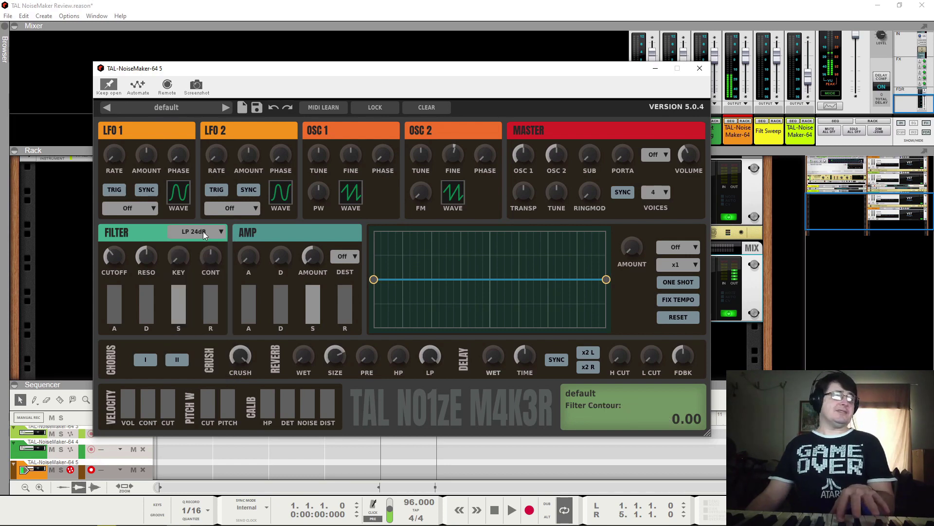
# Compare the LP 12dB, LP 18dB, LP 24dB and LP 6dB filter types with resonance, raising the cutoff to about 0.48
pyautogui.click(204, 231)
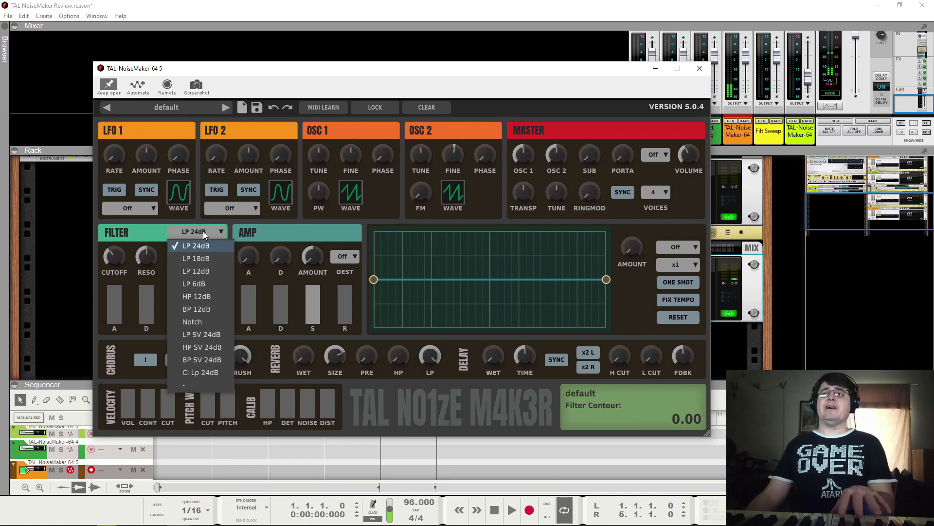
pyautogui.click(202, 275)
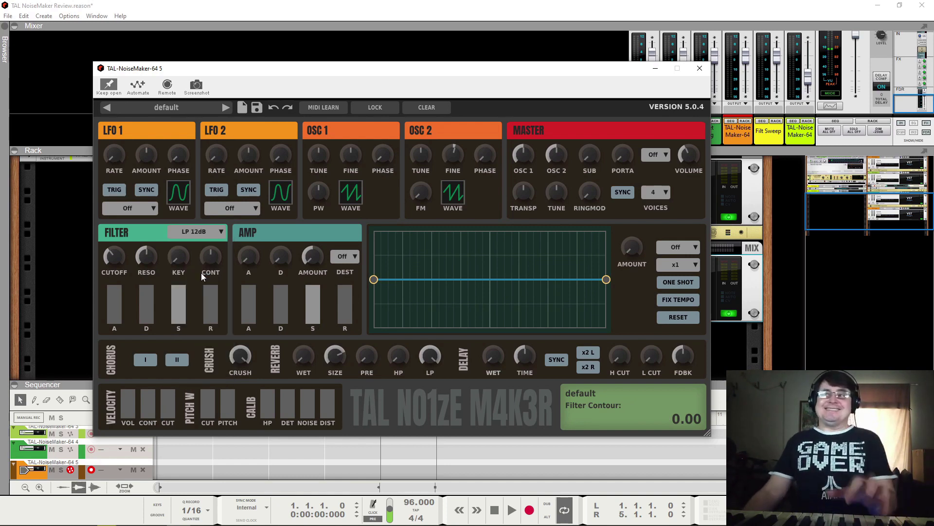
pyautogui.click(214, 232)
pyautogui.click(211, 259)
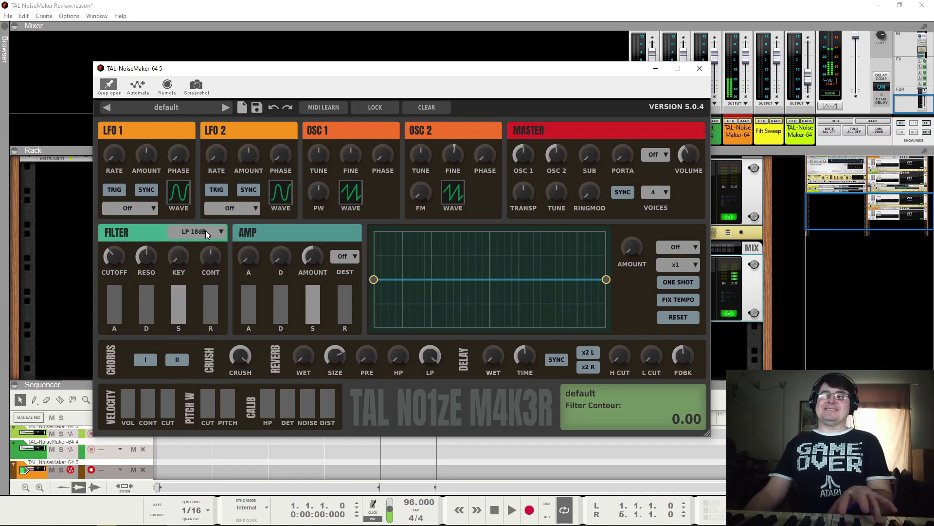
pyautogui.click(204, 230)
pyautogui.click(210, 247)
pyautogui.click(202, 234)
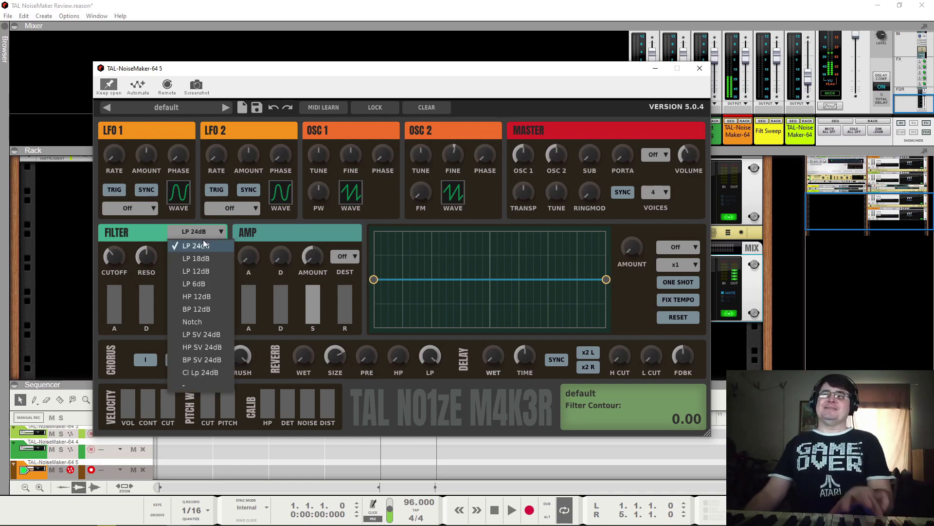
pyautogui.click(202, 271)
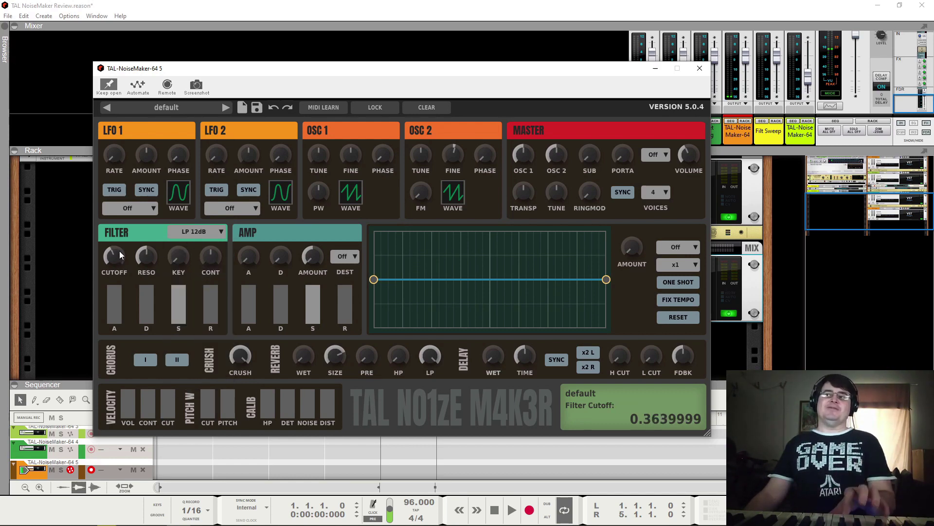
pyautogui.click(193, 233)
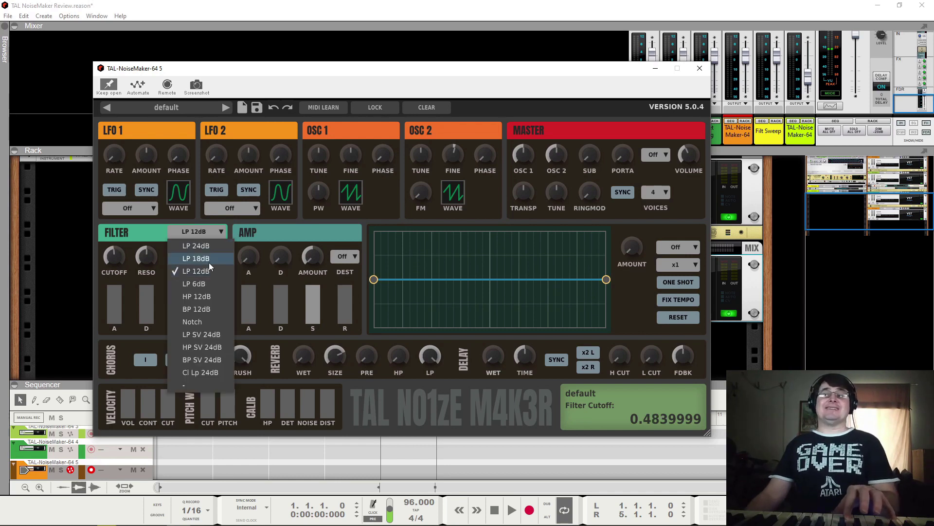
pyautogui.click(213, 288)
# Try the HP 12dB filter type and sweep its cutoff down to about 0.116
pyautogui.click(210, 234)
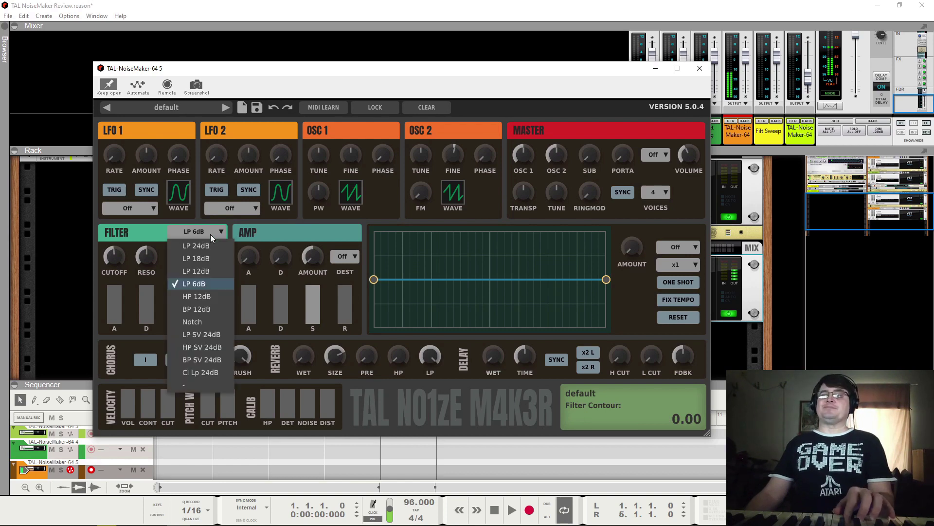
pyautogui.click(202, 299)
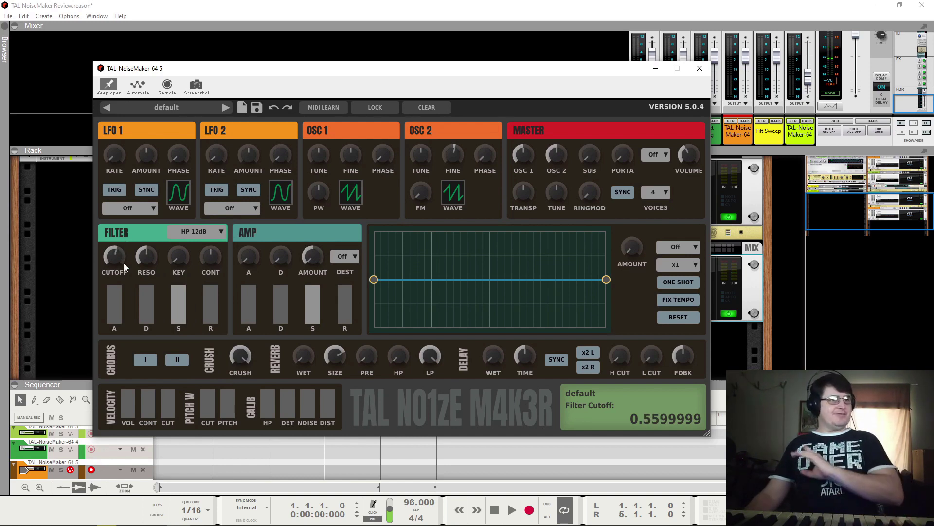
pyautogui.moveTo(113, 255); pyautogui.dragTo(140, 311)
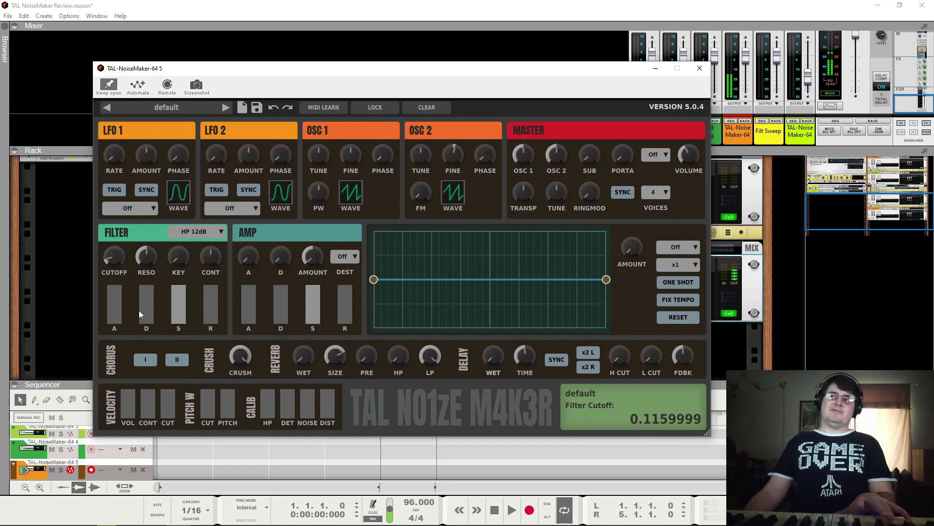
# Switch the filter type to BP 12dB and raise the cutoff to about half
pyautogui.click(200, 233)
pyautogui.click(202, 310)
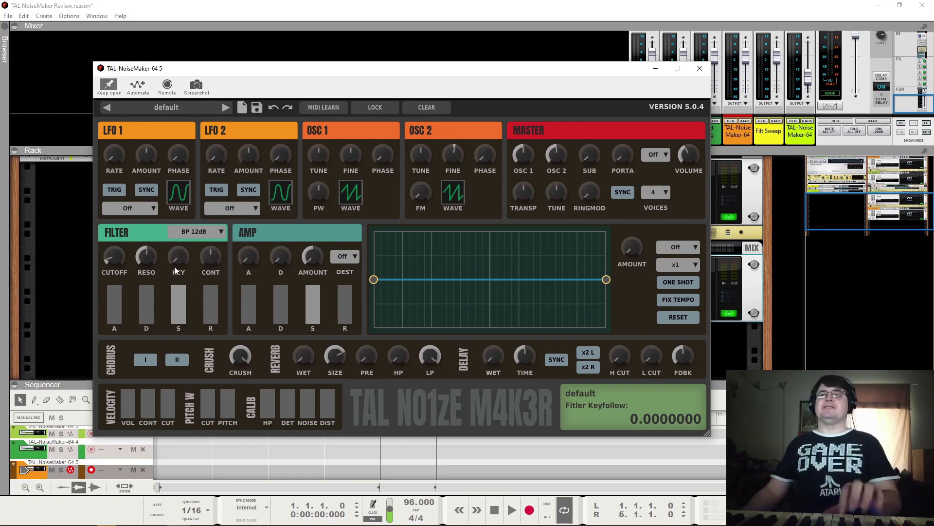
pyautogui.moveTo(115, 251); pyautogui.dragTo(104, 198)
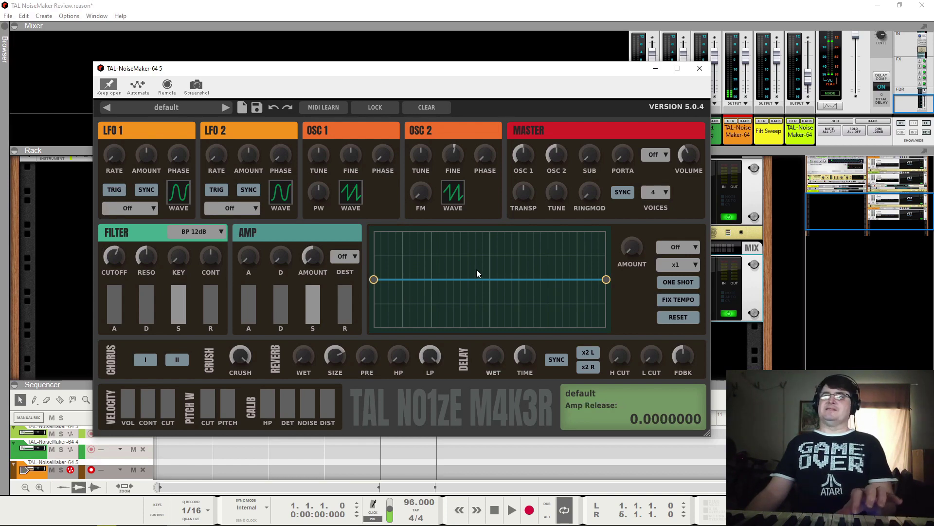
# Sketch a band-pass shape in the envelope editor with a central peak and lowered ends, shift its peak, and reset the curve
pyautogui.moveTo(491, 279); pyautogui.dragTo(490, 230)
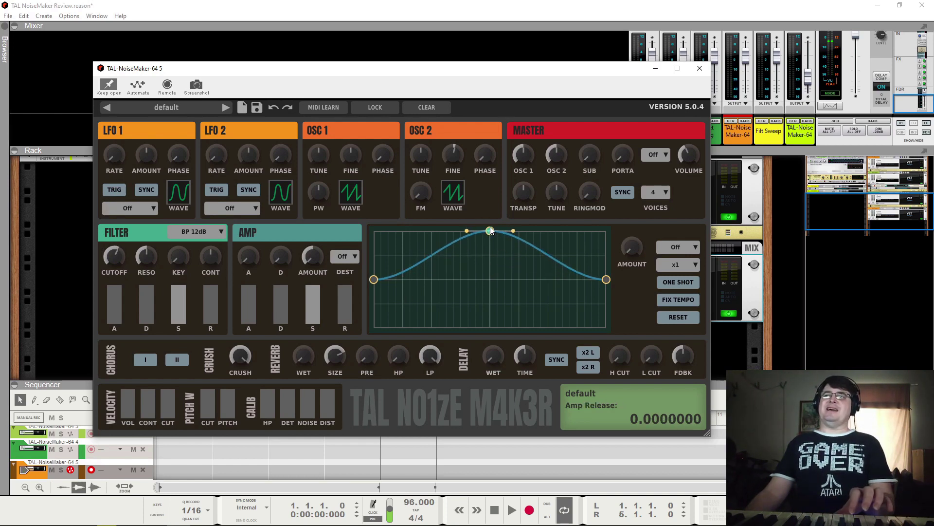
pyautogui.moveTo(605, 279); pyautogui.dragTo(607, 328)
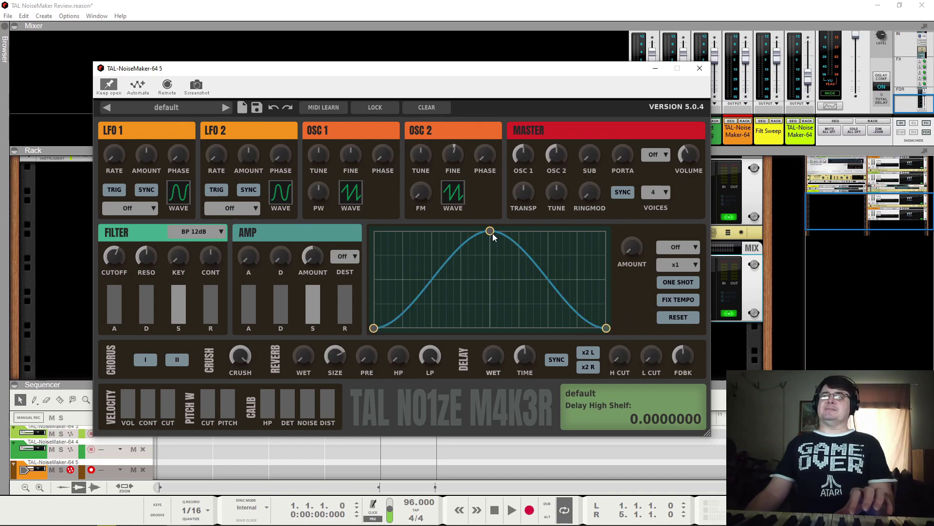
pyautogui.moveTo(493, 235); pyautogui.dragTo(617, 279)
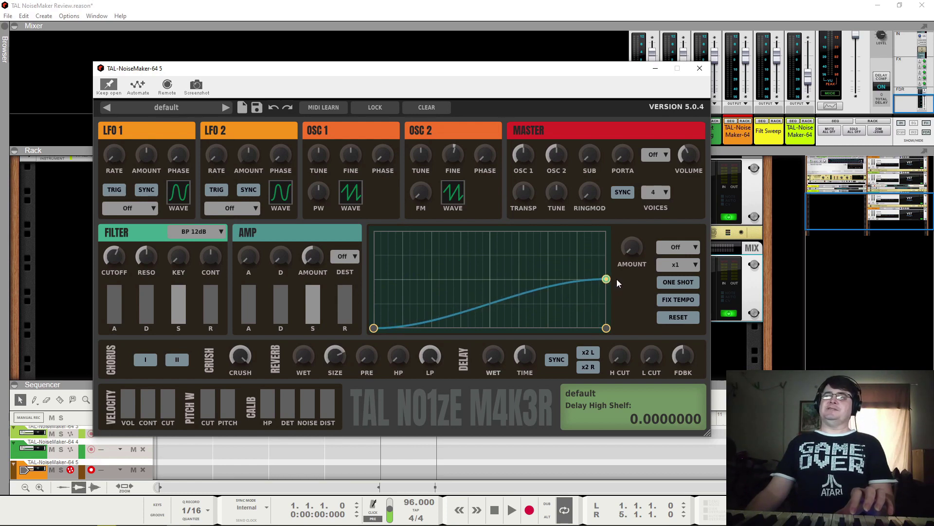
pyautogui.click(675, 319)
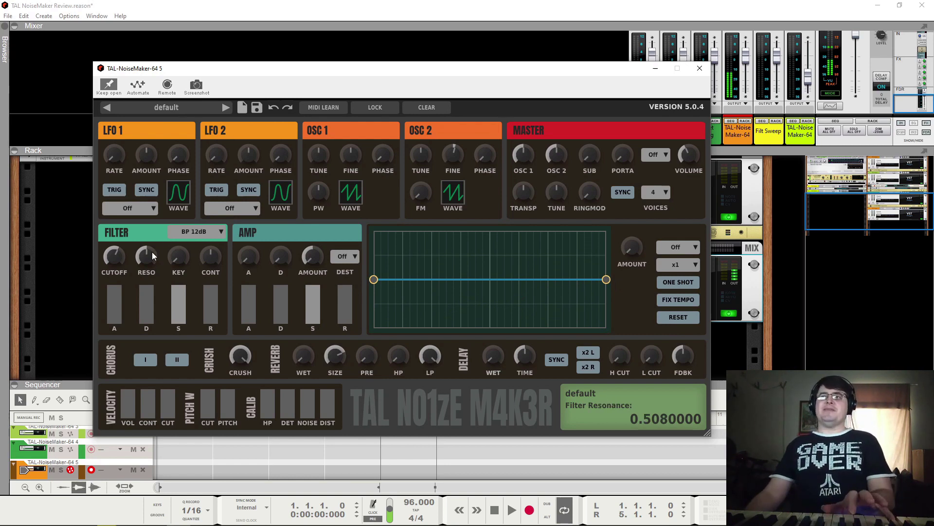
# Lower the filter resonance to zero and switch the filter type to Notch
pyautogui.moveTo(149, 255); pyautogui.dragTo(165, 337)
pyautogui.click(176, 317)
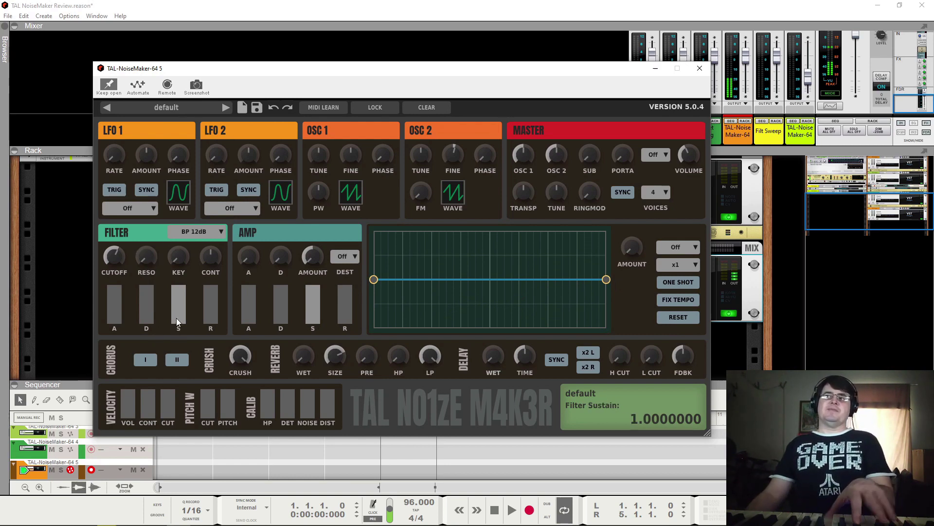
pyautogui.click(206, 235)
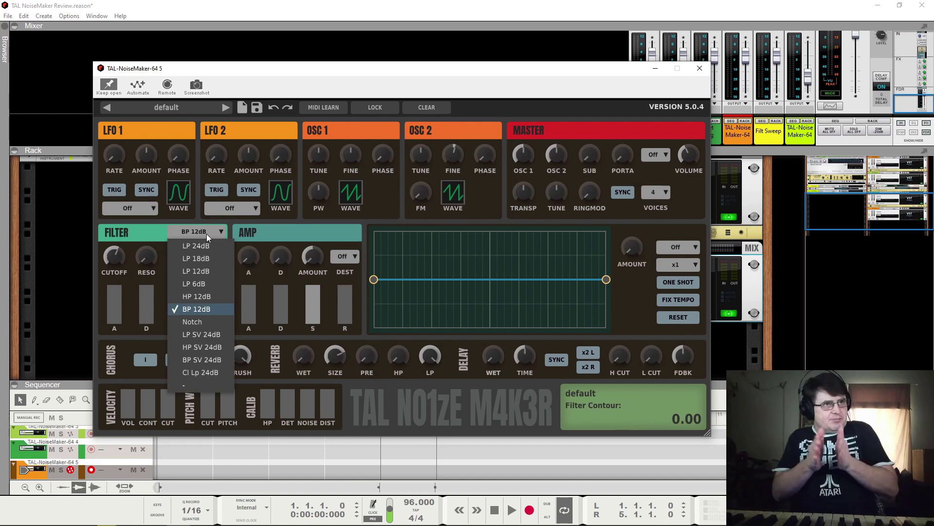
pyautogui.click(207, 231)
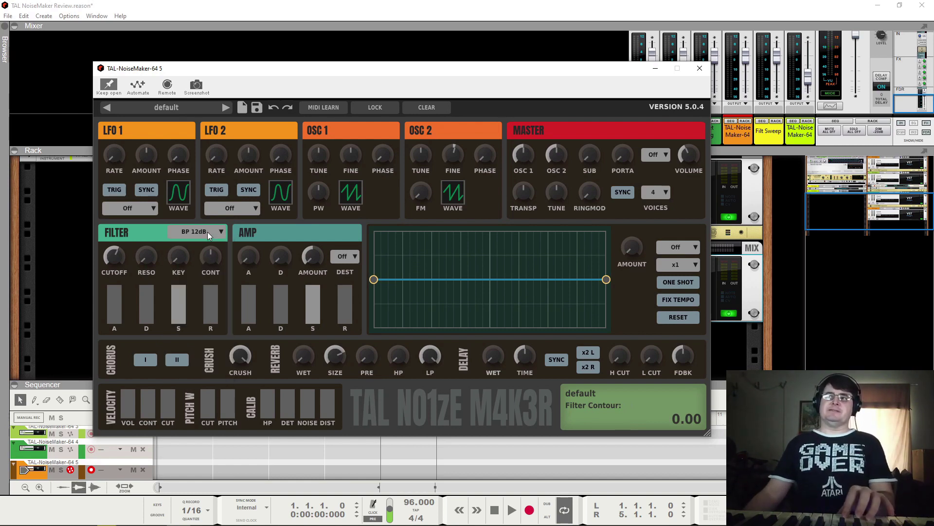
pyautogui.click(207, 232)
pyautogui.click(217, 319)
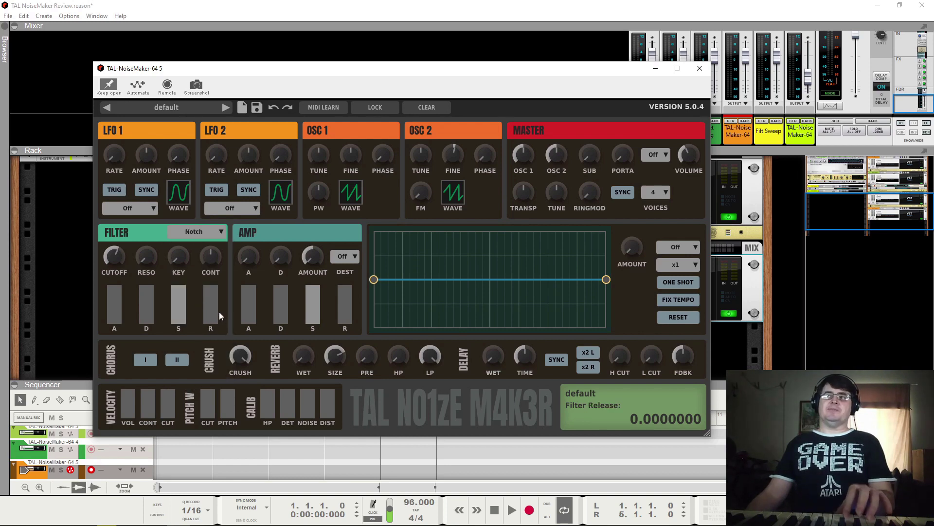
# Sketch a notch shape in the envelope editor by pulling a central point to the floor, and reset the curve
pyautogui.doubleClick(489, 280)
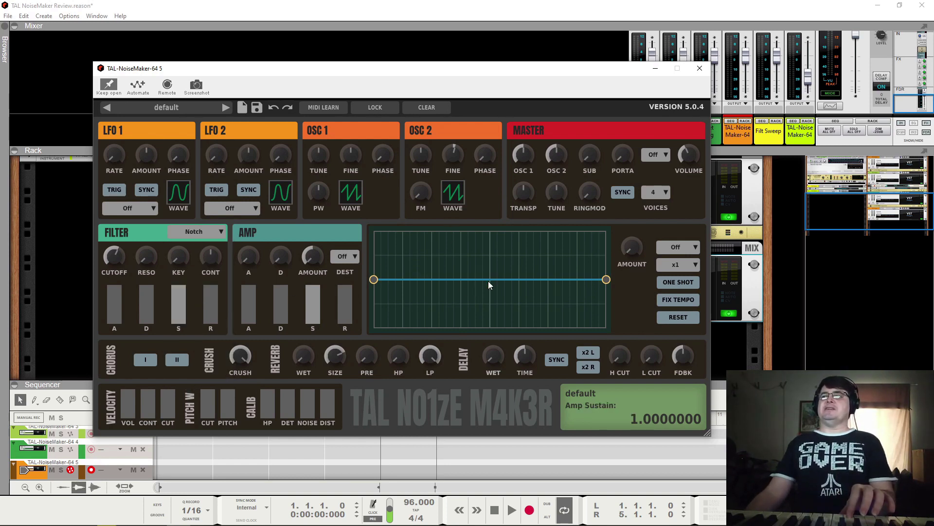
pyautogui.moveTo(490, 280); pyautogui.dragTo(489, 342)
pyautogui.doubleClick(495, 279)
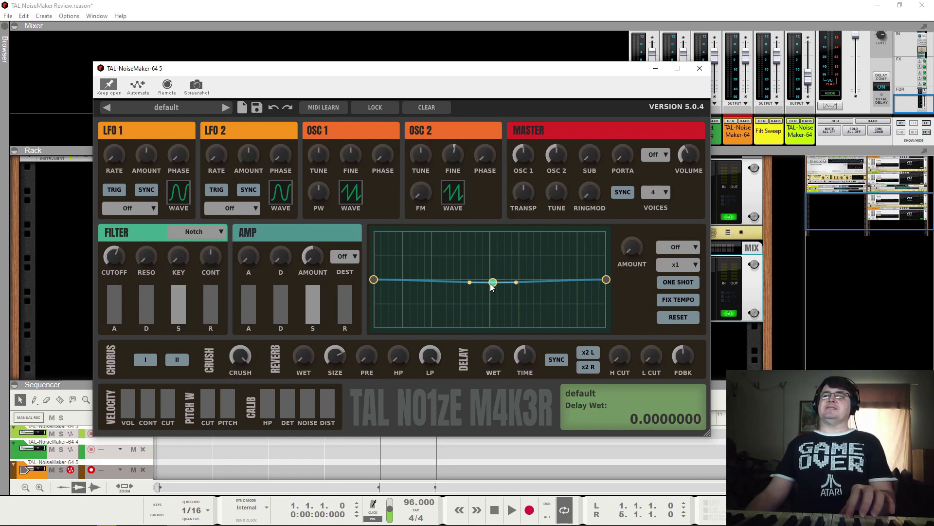
pyautogui.moveTo(492, 281); pyautogui.dragTo(492, 334)
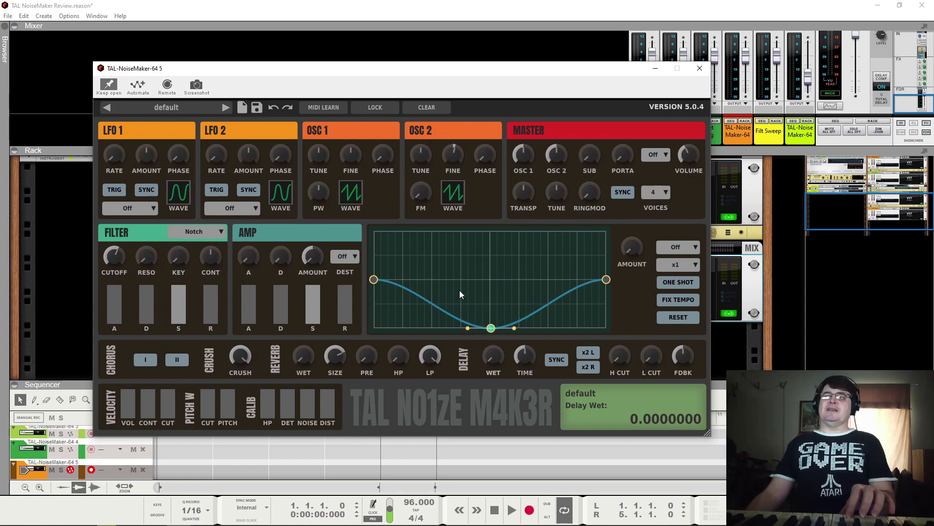
pyautogui.click(440, 315)
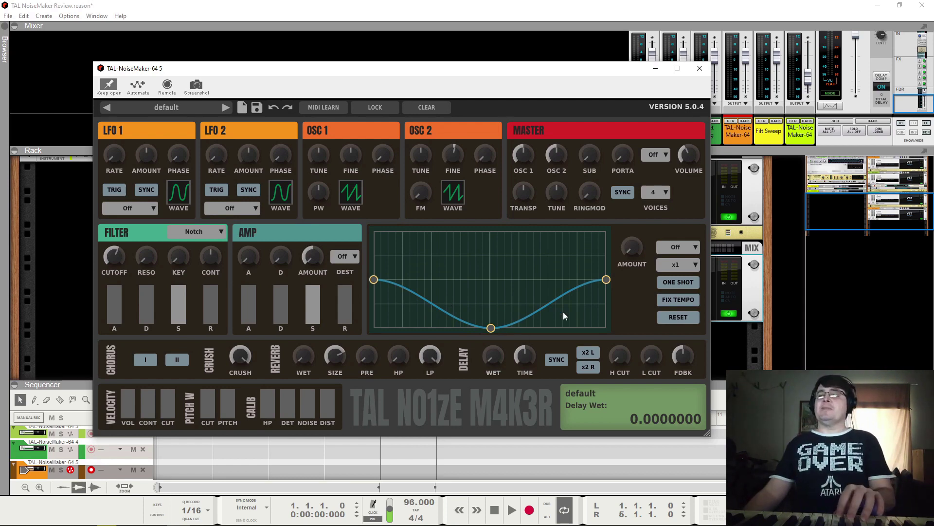
pyautogui.click(689, 312)
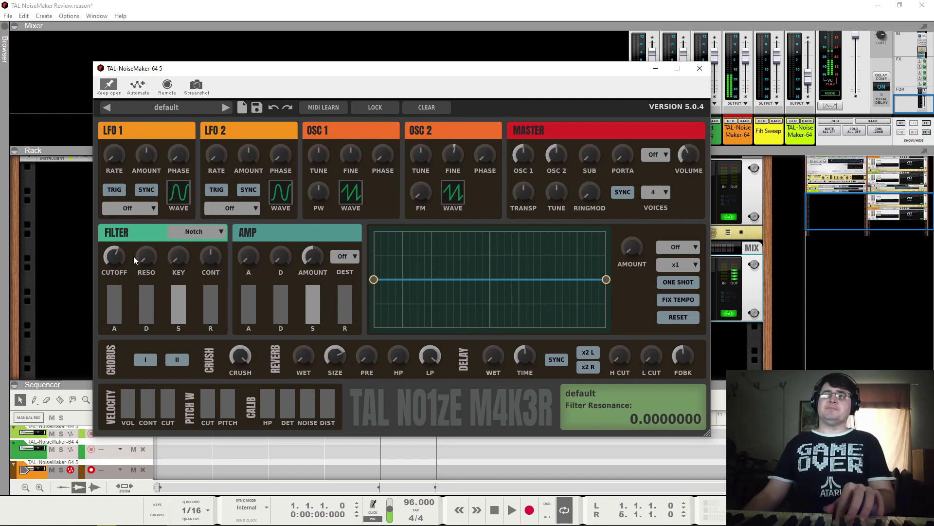
# Sweep the cutoff of the Notch filter with slight resonance, ending at a cutoff of about 0.64
pyautogui.moveTo(117, 267); pyautogui.dragTo(125, 307)
pyautogui.moveTo(143, 263); pyautogui.dragTo(119, 240)
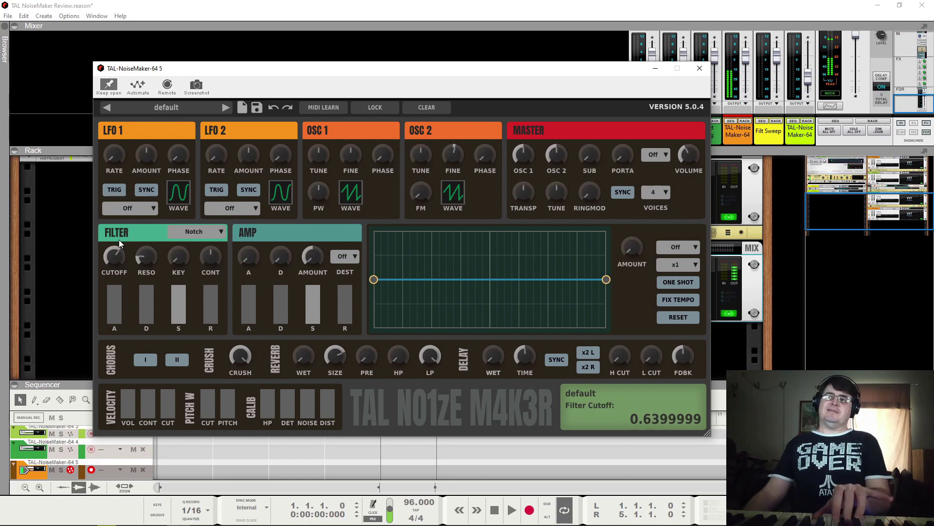
pyautogui.click(200, 233)
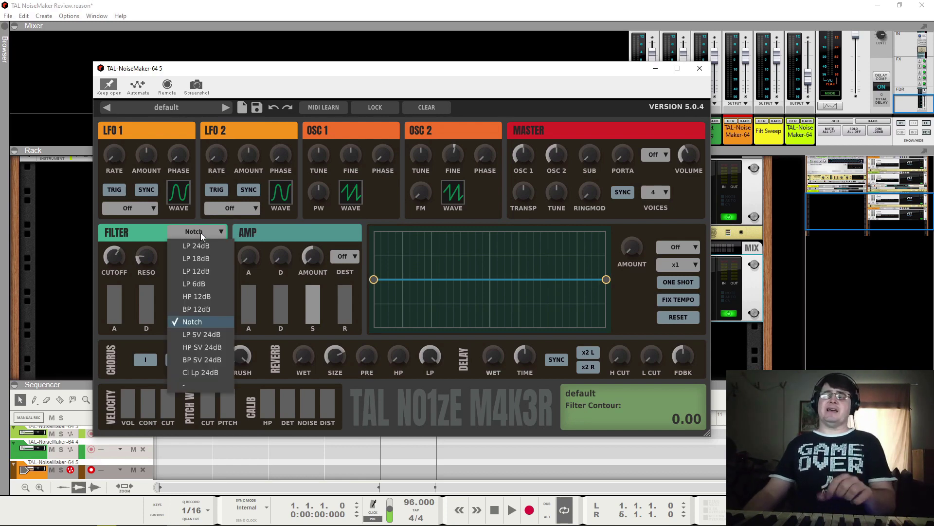
pyautogui.click(203, 236)
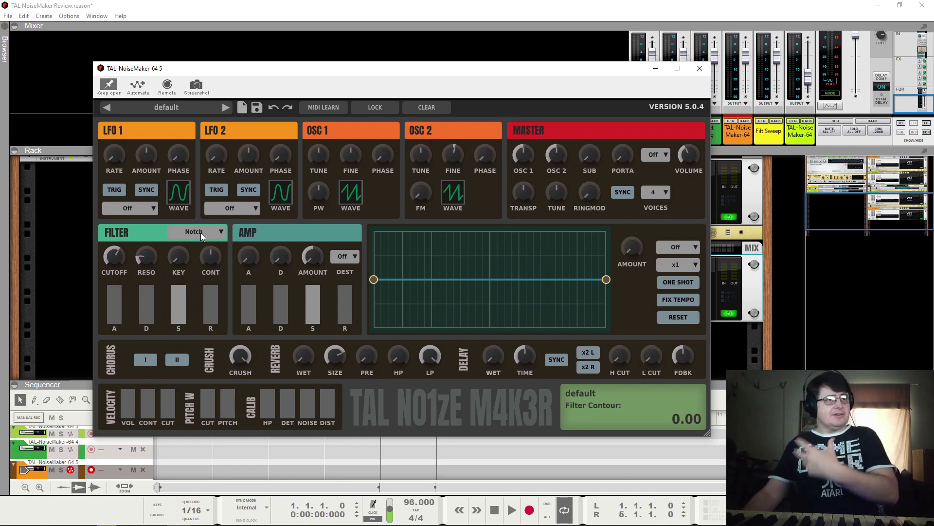
# Switch the filter type to LP SV 24dB and raise the cutoff to about 0.804
pyautogui.click(202, 233)
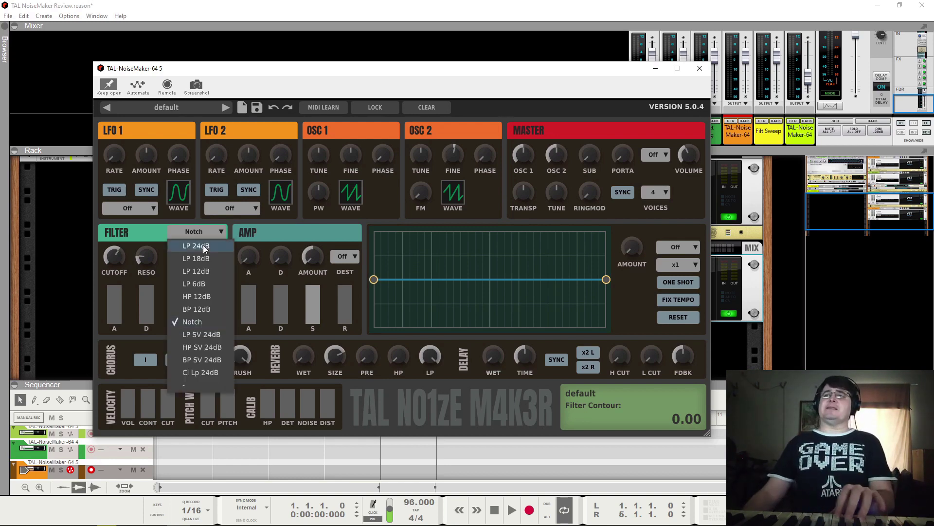
pyautogui.click(210, 336)
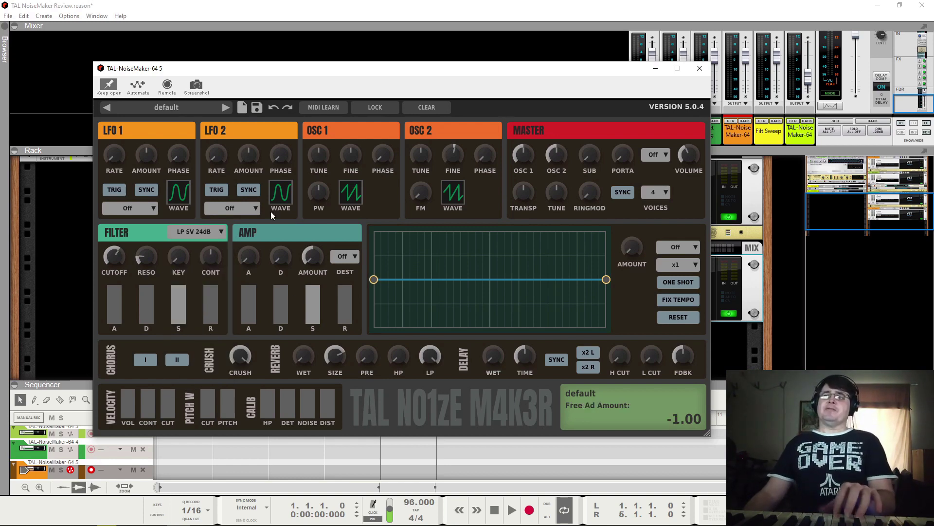
pyautogui.click(194, 235)
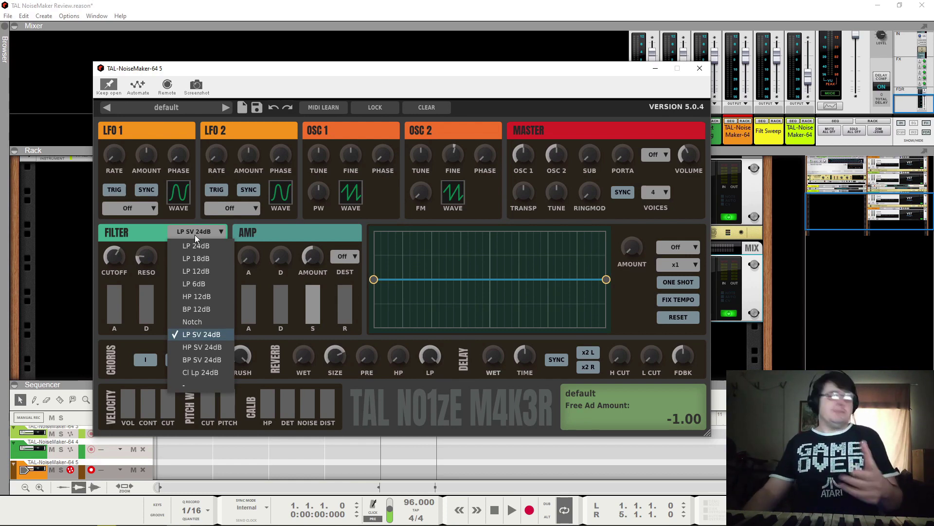
pyautogui.click(200, 235)
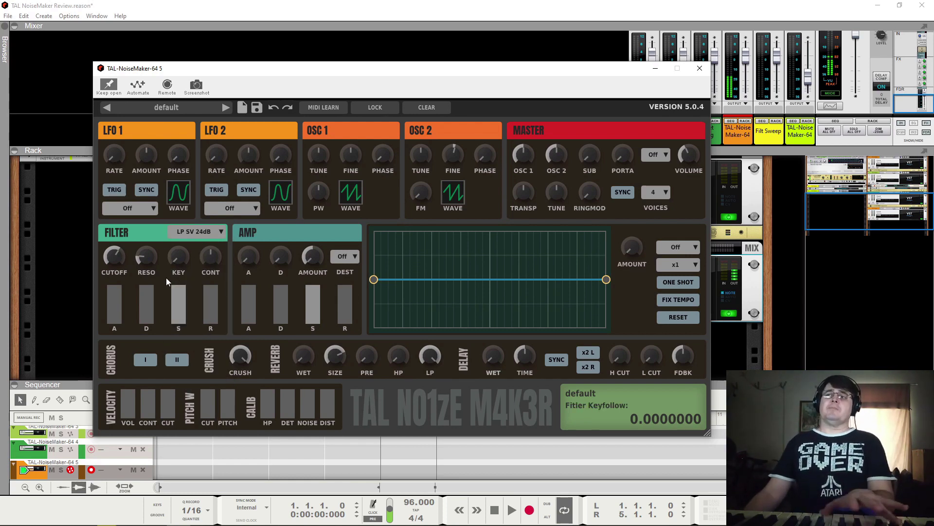
pyautogui.moveTo(113, 258); pyautogui.dragTo(125, 232)
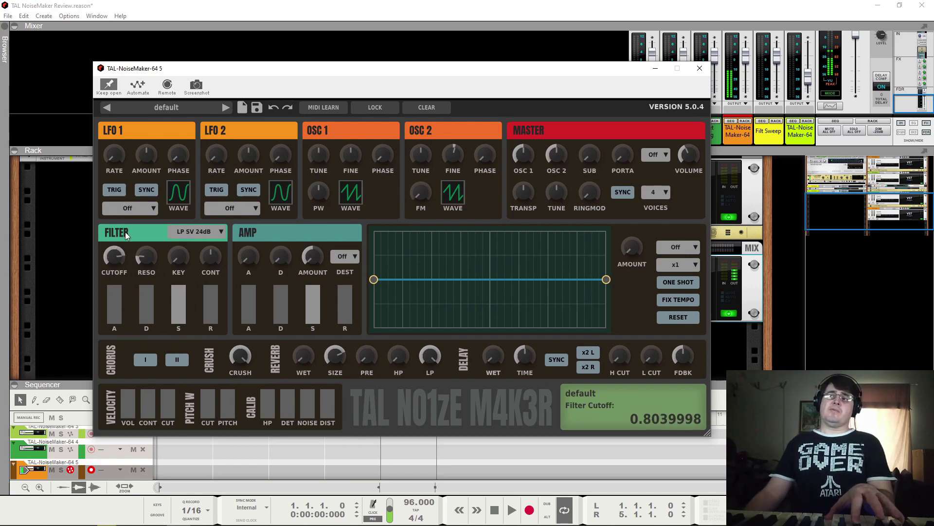
# Try the HP SV 24dB and BP SV 24dB filter types, sweeping the band-pass cutoff down low with resonance raised to about 0.62
pyautogui.click(204, 232)
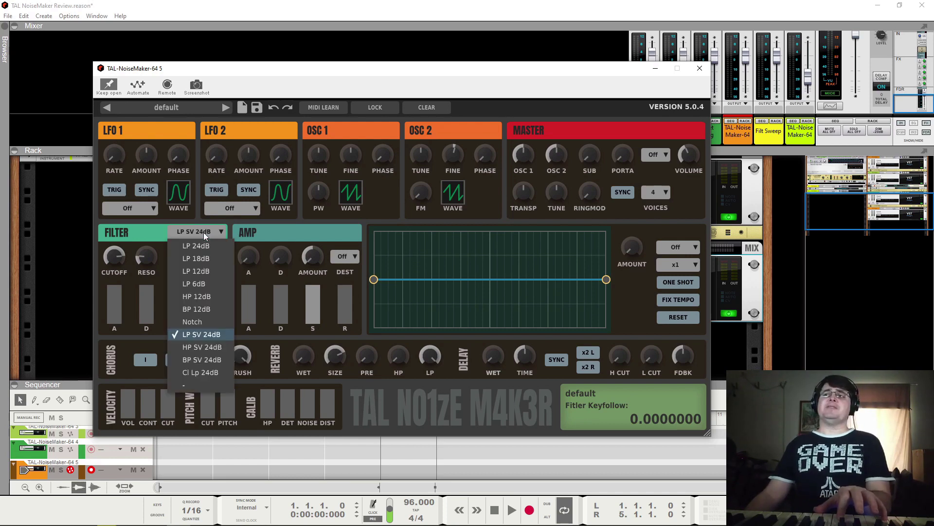
pyautogui.click(205, 350)
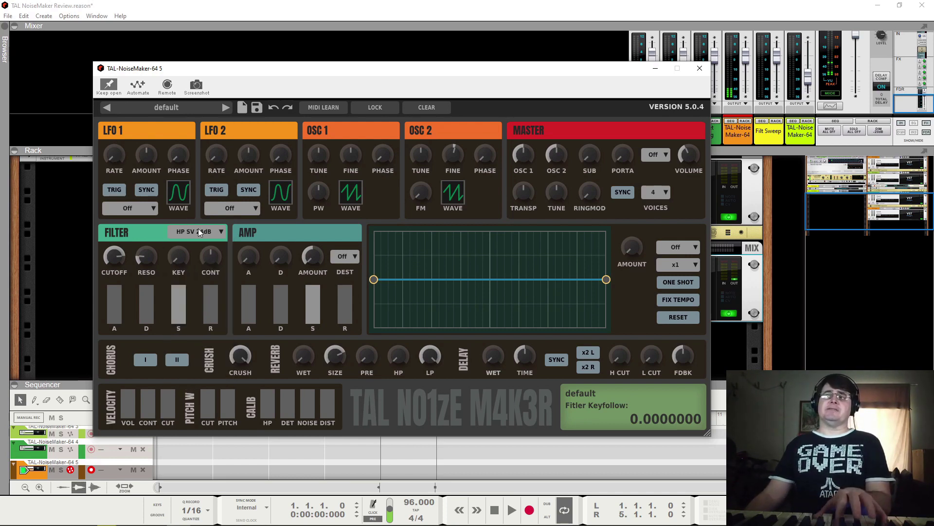
pyautogui.click(198, 230)
pyautogui.click(211, 363)
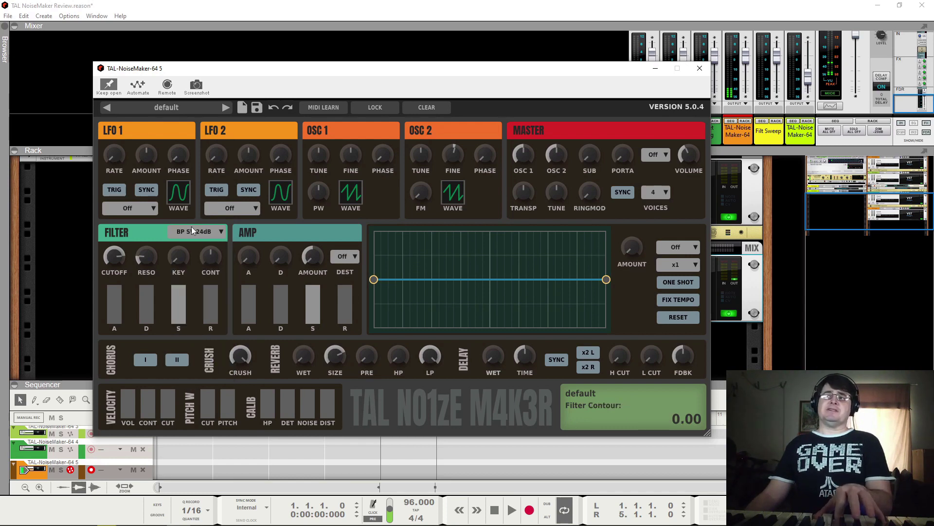
pyautogui.moveTo(113, 257); pyautogui.dragTo(116, 285)
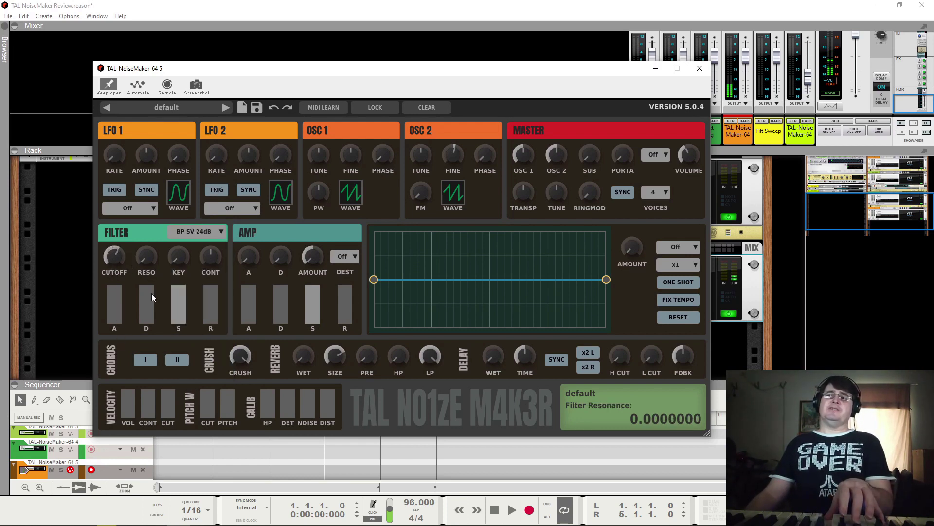
pyautogui.moveTo(114, 255); pyautogui.dragTo(112, 331)
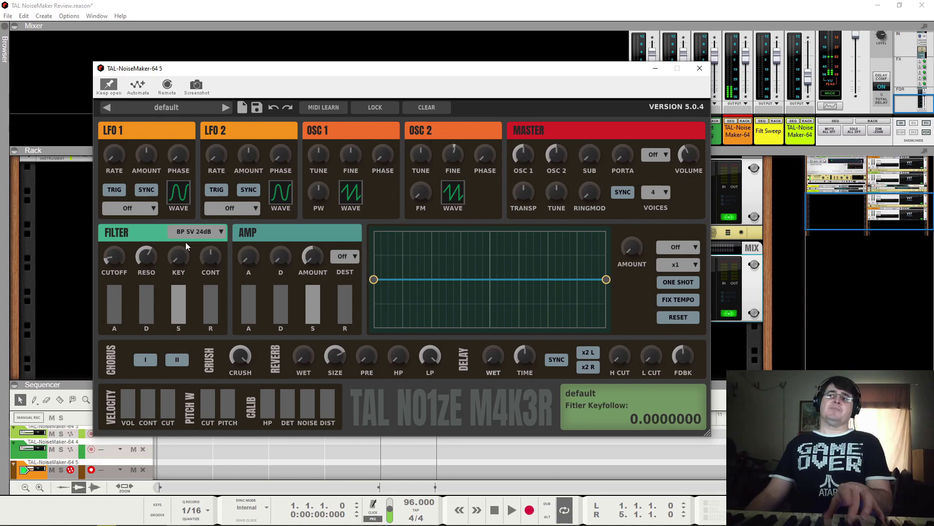
# Try the Cl Lp 24dB filter type while raising the cutoff, and the "-" filter type
pyautogui.click(191, 233)
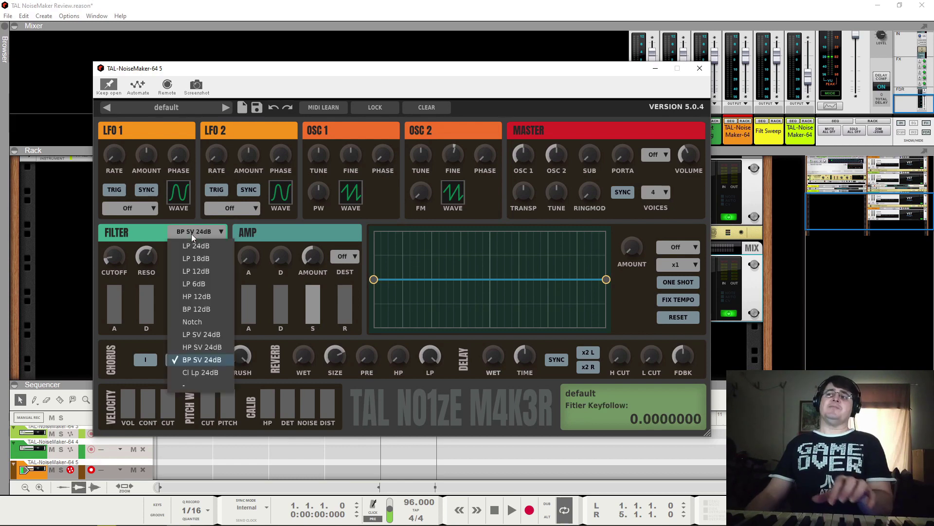
pyautogui.click(199, 372)
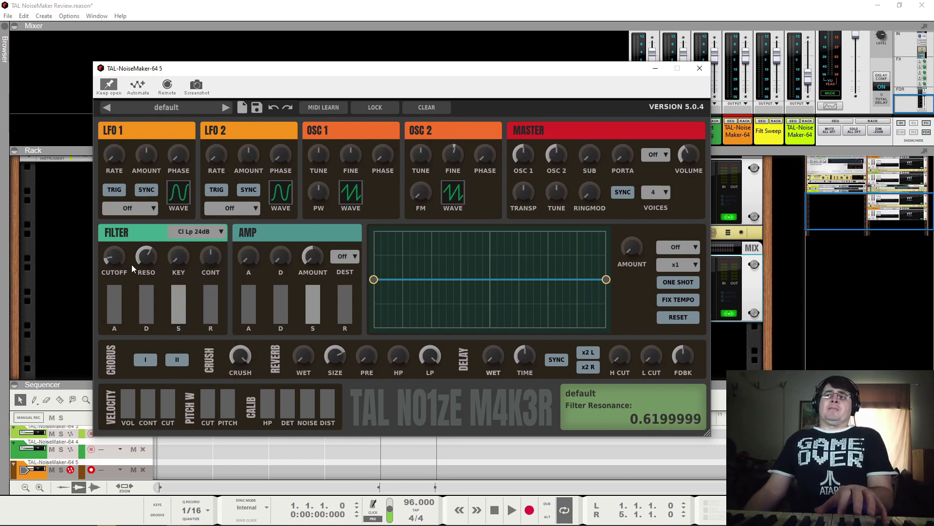
pyautogui.moveTo(119, 260); pyautogui.dragTo(120, 172)
pyautogui.click(181, 249)
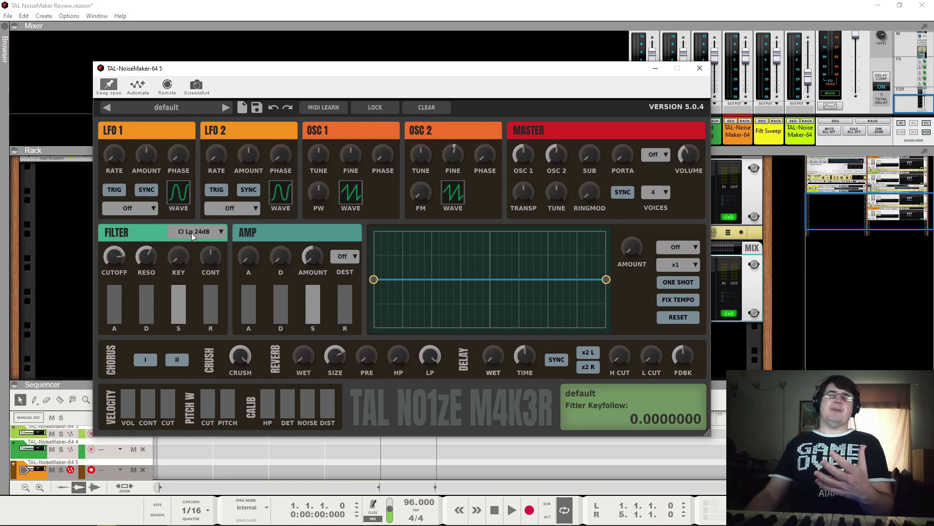
pyautogui.click(191, 233)
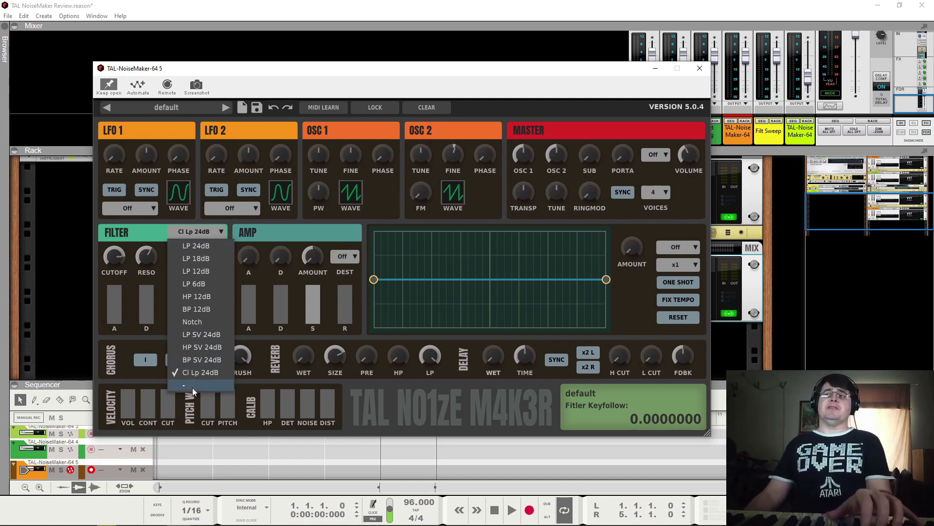
pyautogui.click(193, 386)
# Sweep the LP SV 24dB filter to zero resonance and a cutoff of about 0.572, and switch the filter type to LP 24dB
pyautogui.click(193, 237)
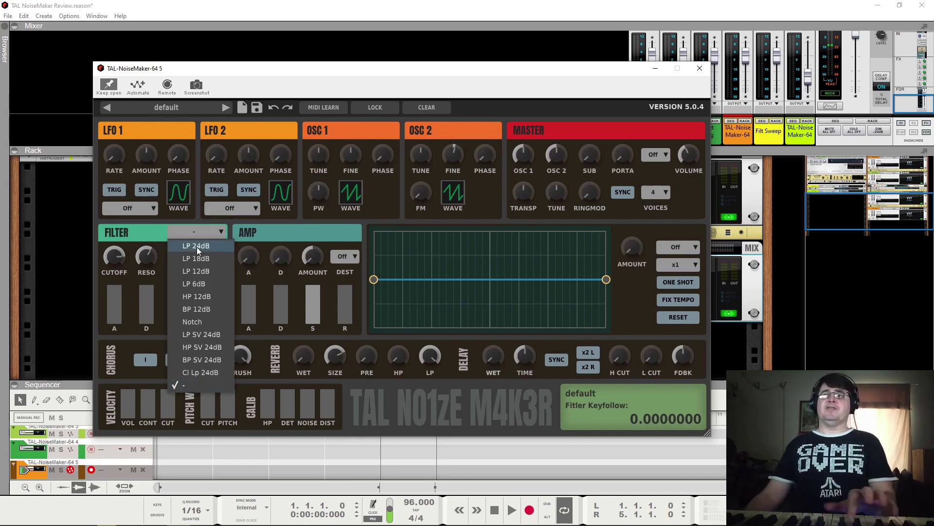
pyautogui.click(212, 333)
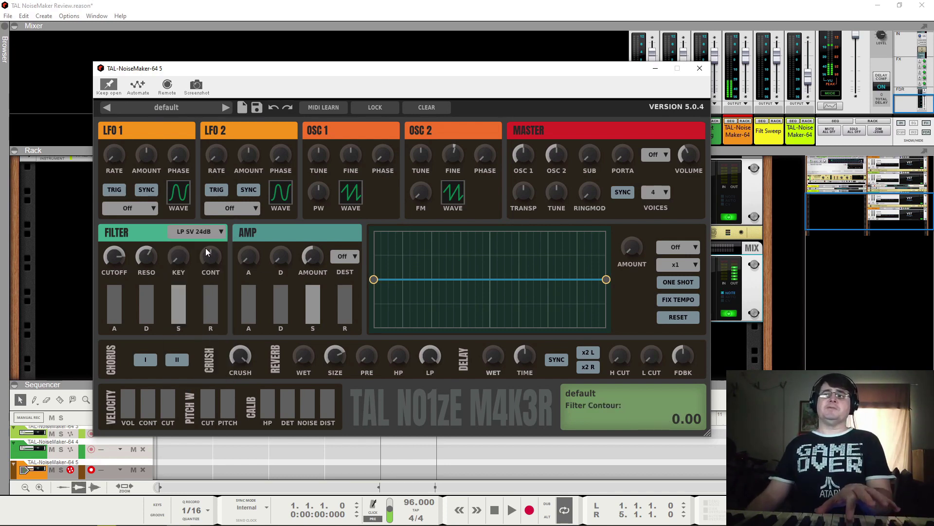
pyautogui.moveTo(132, 255)
pyautogui.mouseDown()
pyautogui.moveTo(110, 259)
pyautogui.moveTo(147, 301)
pyautogui.moveTo(152, 327)
pyautogui.moveTo(121, 245)
pyautogui.mouseUp()
pyautogui.moveTo(179, 254); pyautogui.dragTo(165, 267)
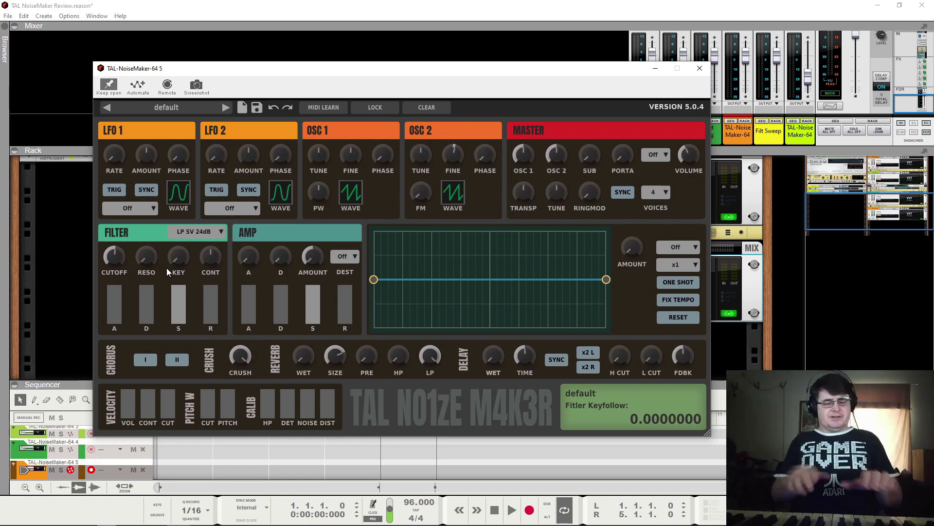
pyautogui.moveTo(121, 252)
pyautogui.mouseDown()
pyautogui.moveTo(120, 275)
pyautogui.moveTo(118, 239)
pyautogui.mouseUp()
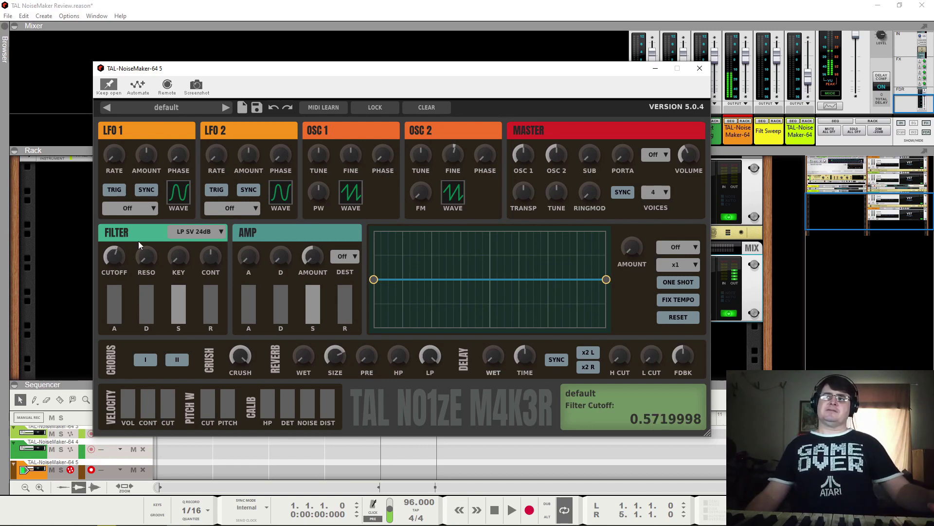
pyautogui.click(195, 232)
pyautogui.click(194, 250)
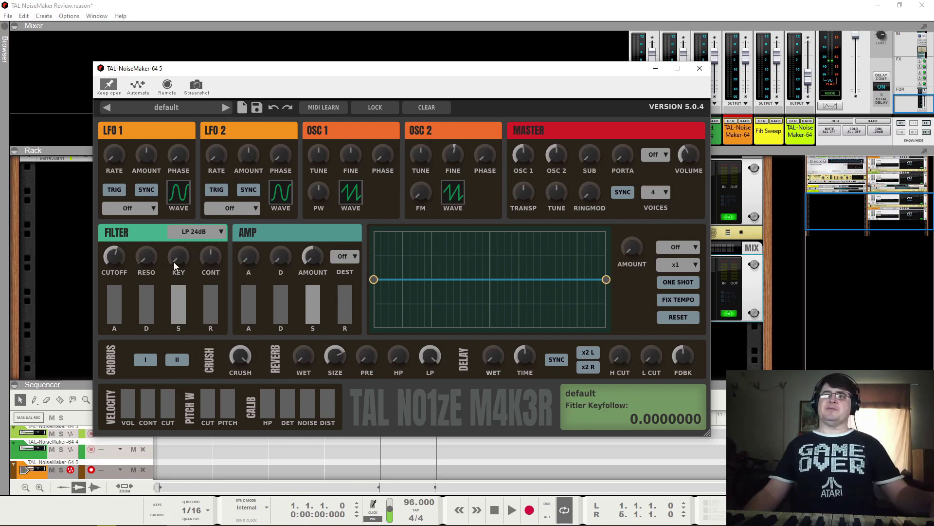
# Try the filter key follow at its maximum and reset it to zero
pyautogui.moveTo(173, 261); pyautogui.dragTo(196, 116)
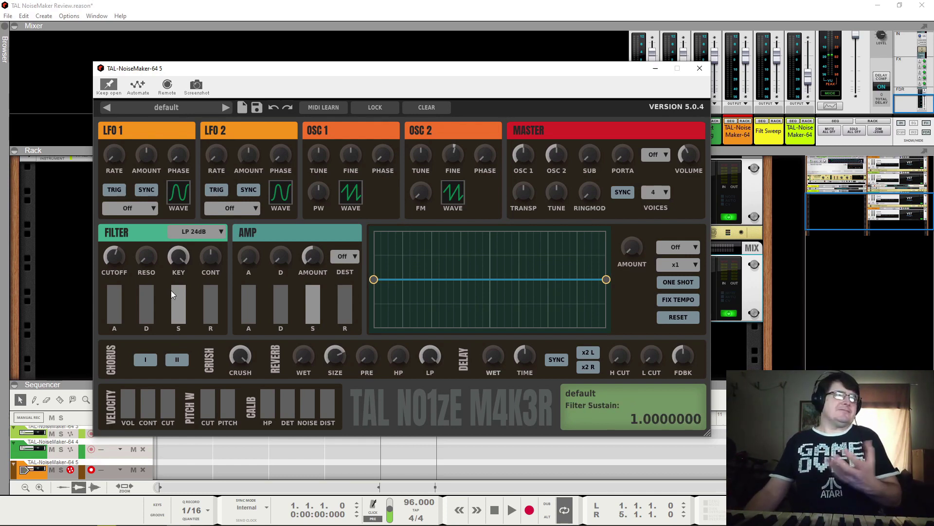
pyautogui.doubleClick(181, 261)
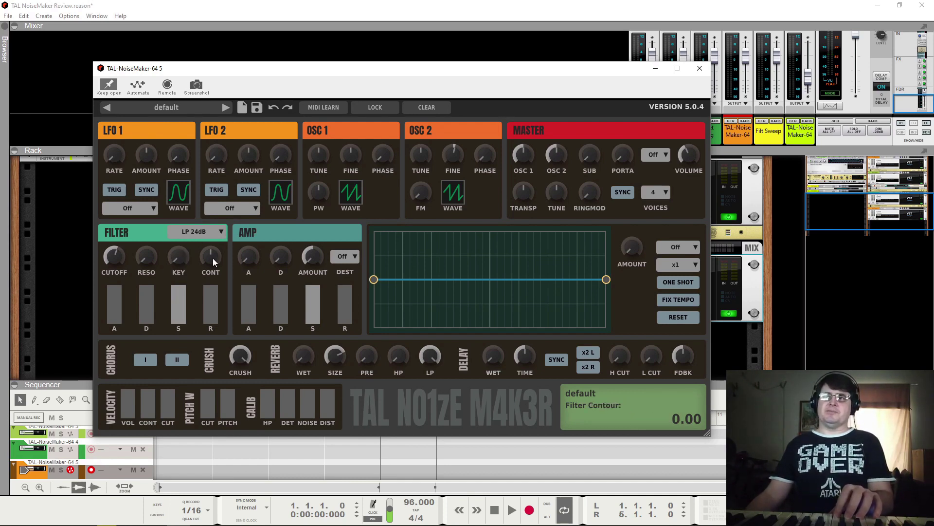
# Shape the filter envelope with contour 0.55, zero sustain and a medium decay, lowering the cutoff and raising the resonance to 0.688
pyautogui.moveTo(212, 262); pyautogui.dragTo(214, 226)
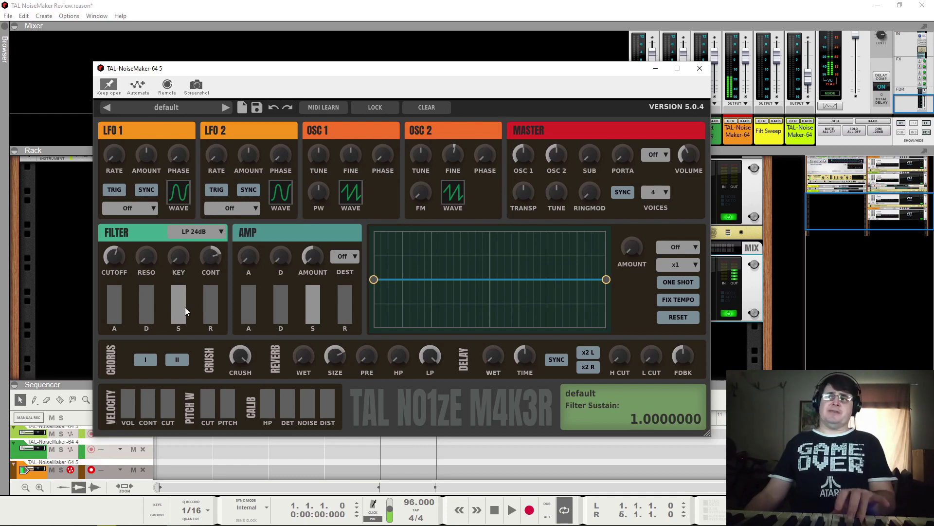
pyautogui.moveTo(184, 308); pyautogui.dragTo(180, 378)
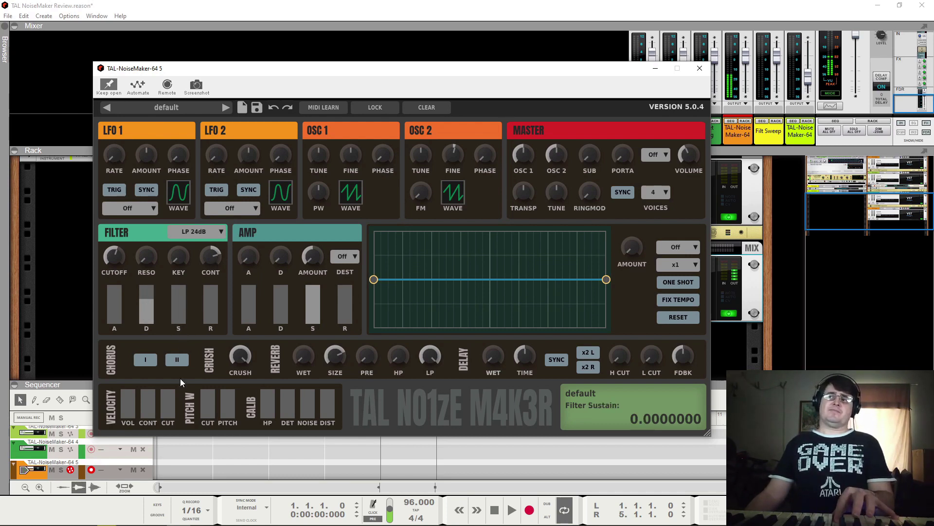
pyautogui.moveTo(114, 257); pyautogui.dragTo(147, 204)
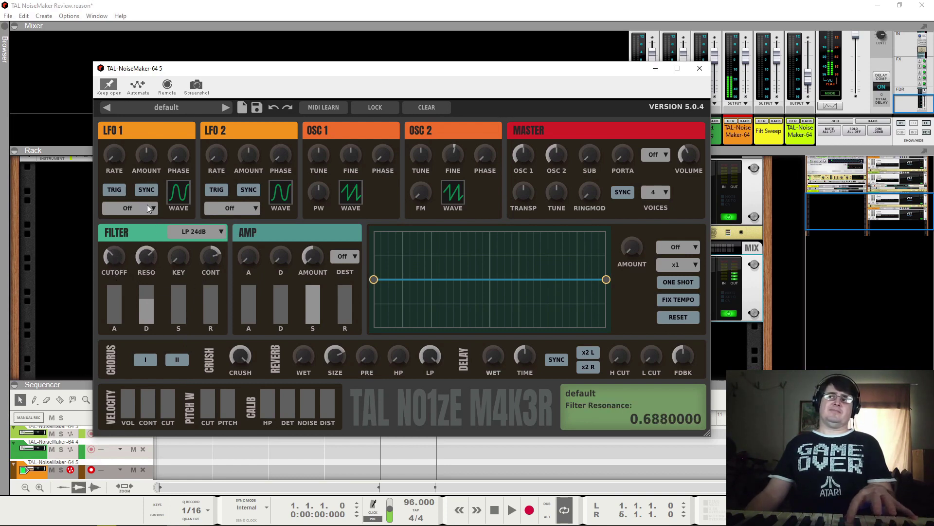
pyautogui.click(148, 303)
pyautogui.moveTo(149, 302); pyautogui.dragTo(149, 310)
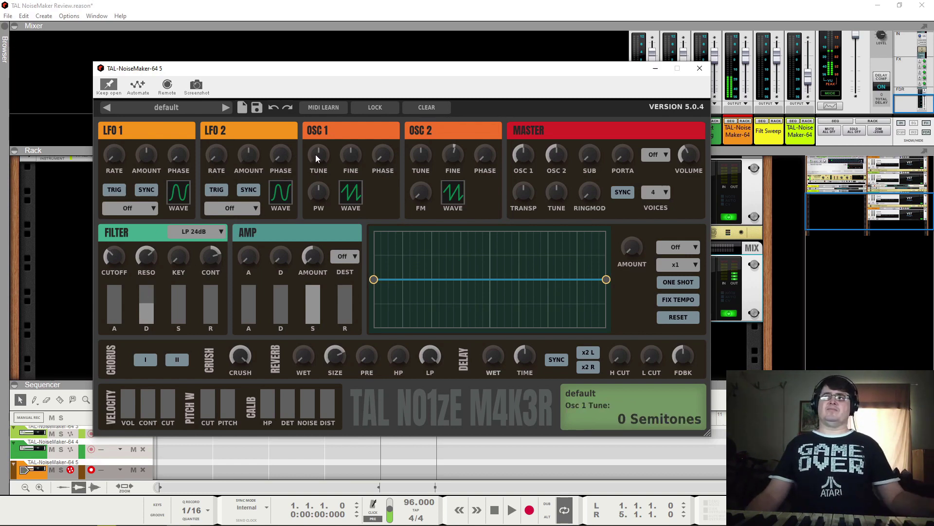
# Lower oscillator 1's tune, and set the filter attack to 0.51 and the resonance to 0.256
pyautogui.moveTo(316, 154); pyautogui.dragTo(318, 186)
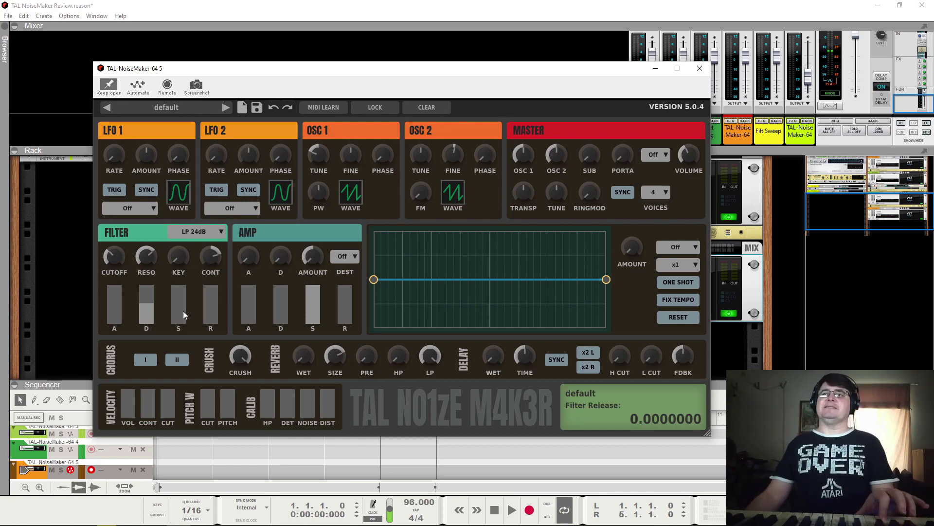
pyautogui.moveTo(116, 311); pyautogui.dragTo(118, 291)
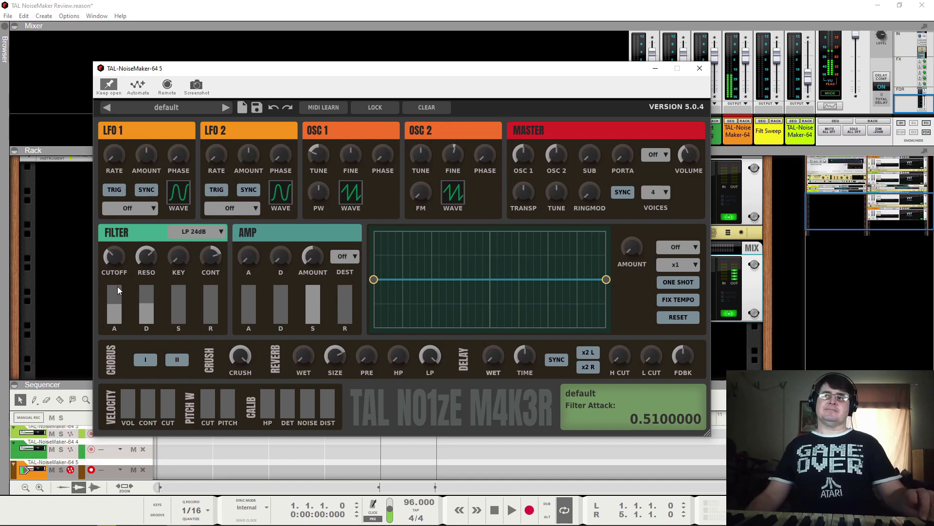
pyautogui.moveTo(145, 255); pyautogui.dragTo(158, 307)
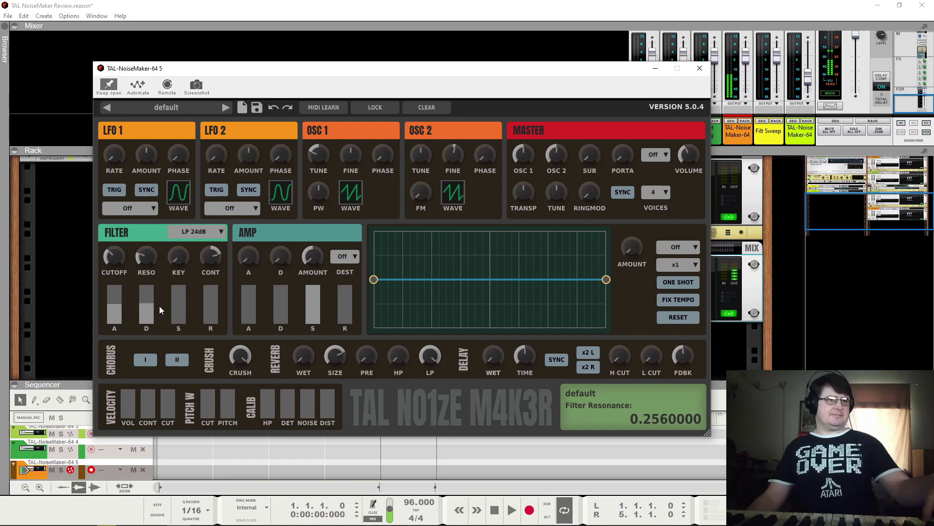
# Try the LP SV 24dB, LP 12dB and BP 12dB filter types, and return to LP 24dB
pyautogui.click(191, 234)
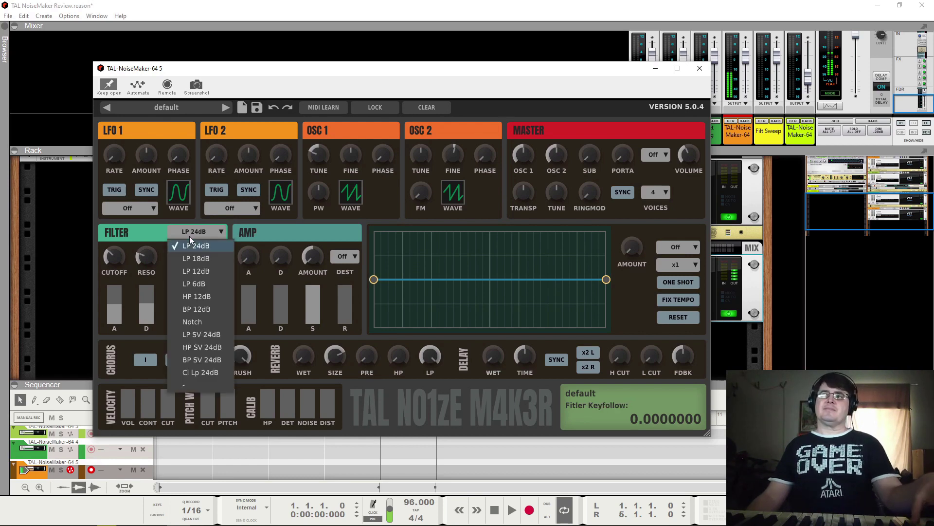
pyautogui.click(203, 333)
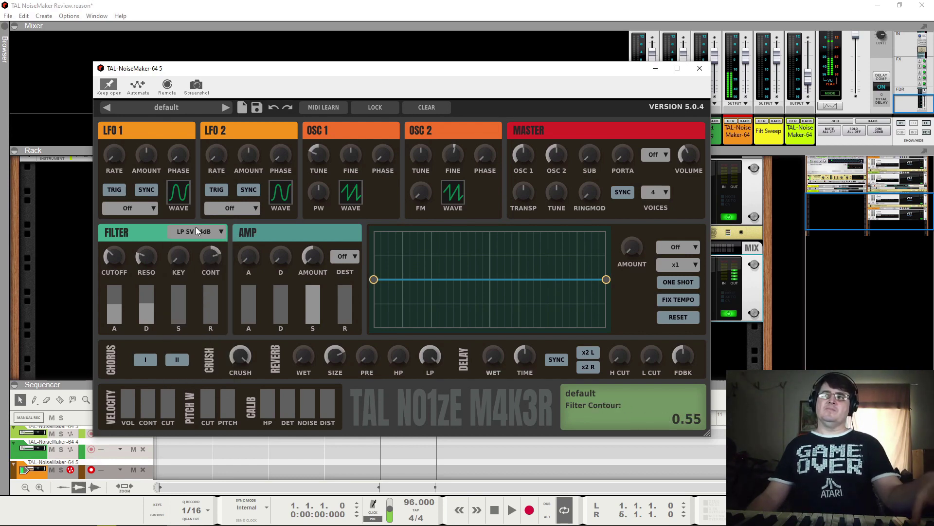
pyautogui.click(199, 235)
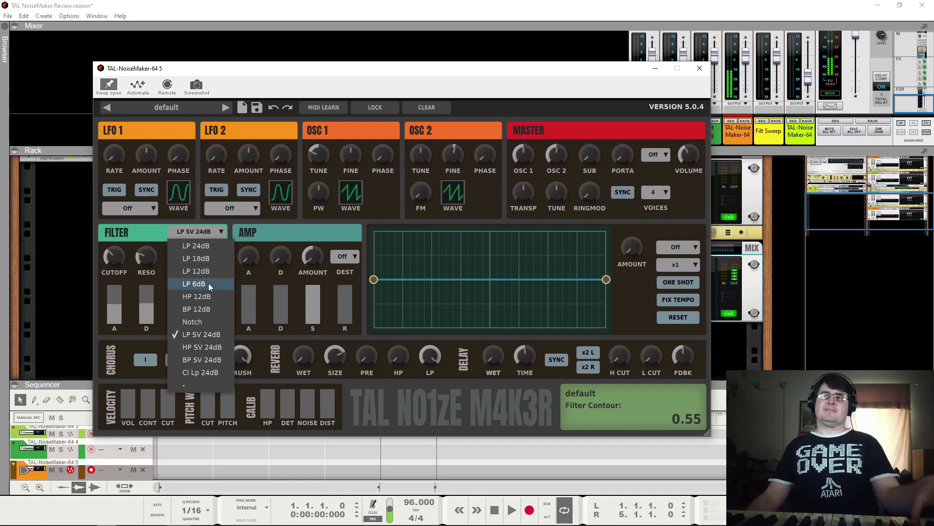
pyautogui.click(212, 266)
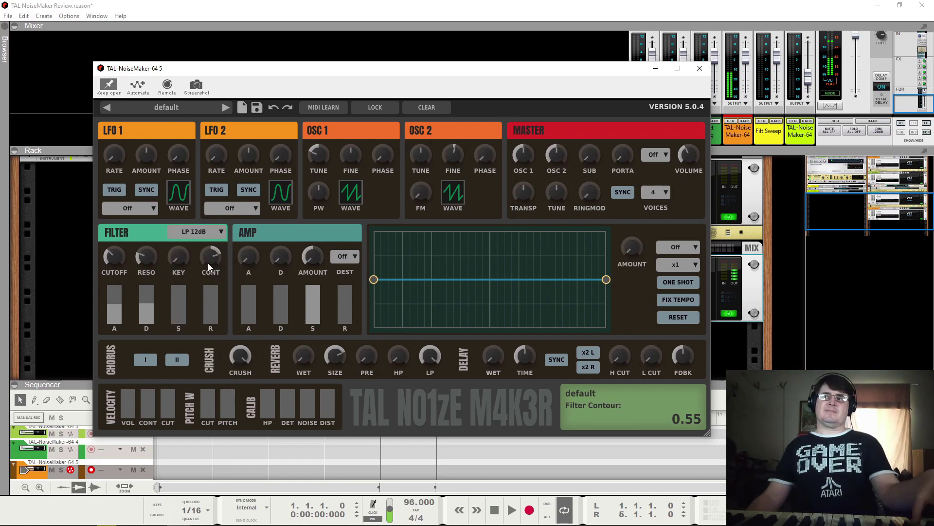
pyautogui.click(196, 231)
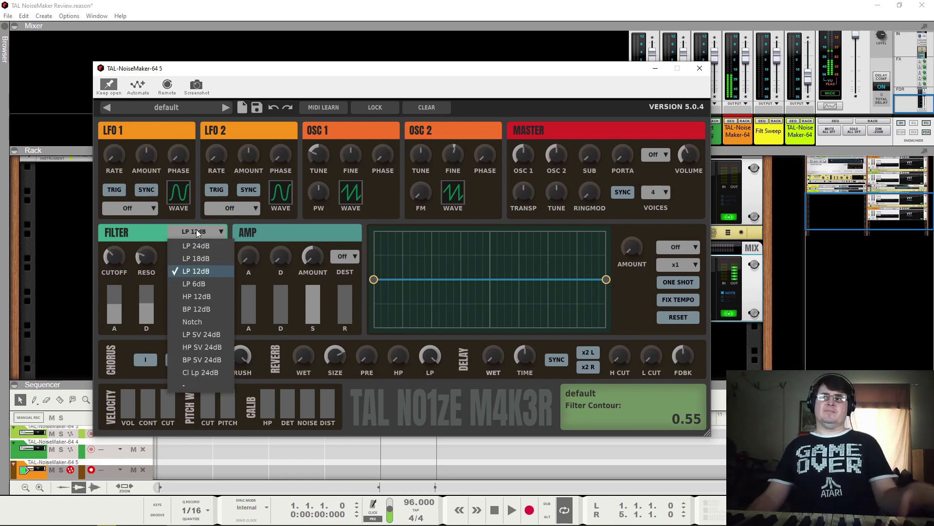
pyautogui.click(205, 308)
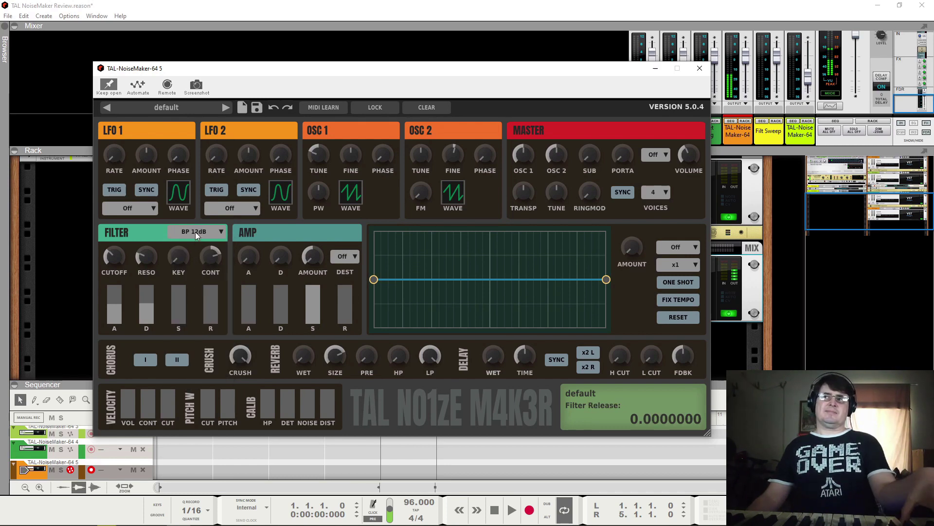
pyautogui.click(195, 232)
pyautogui.click(201, 246)
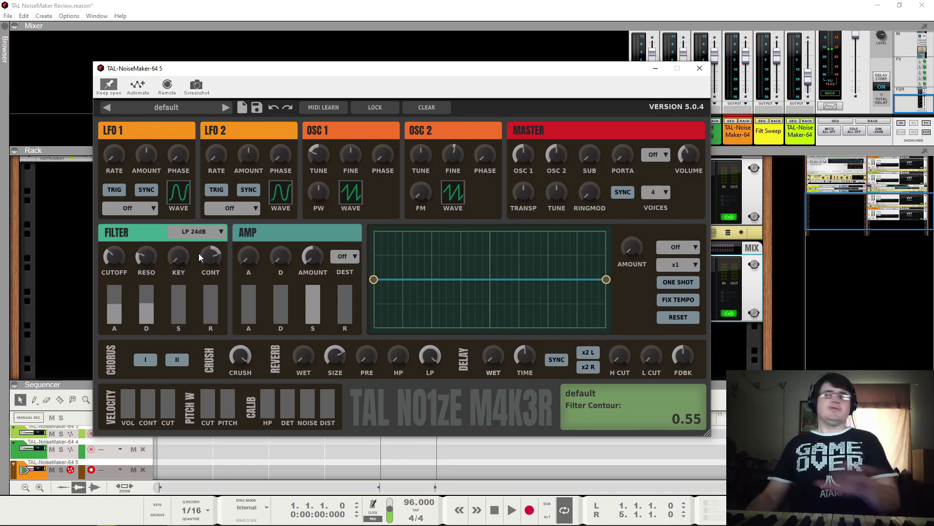
# Lengthen the filter and amp releases, trying an amp attack of 0.72 and reducing it to 0.56
pyautogui.moveTo(208, 314); pyautogui.dragTo(251, 286)
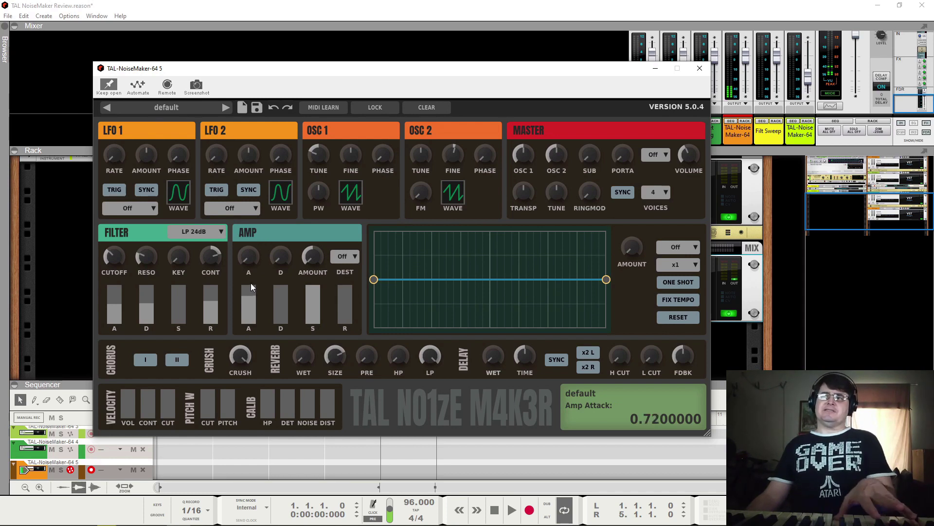
pyautogui.moveTo(345, 291); pyautogui.dragTo(345, 274)
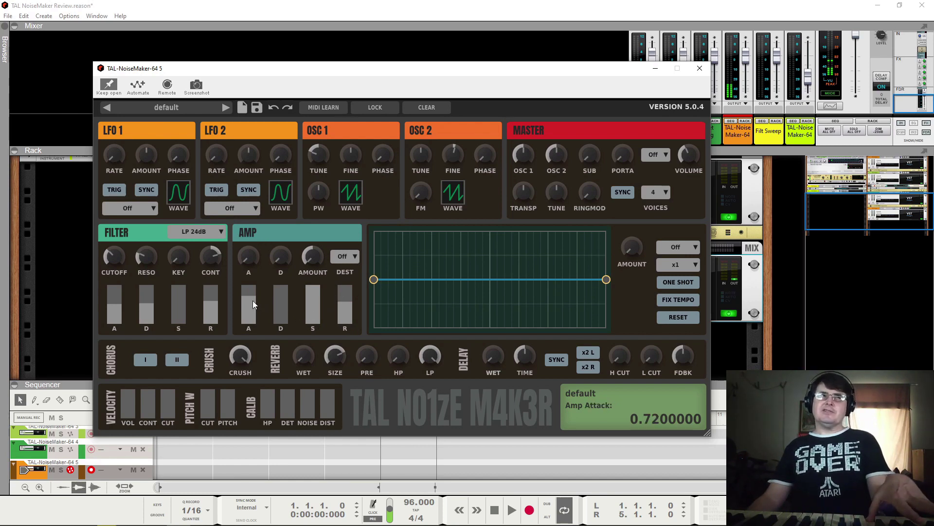
pyautogui.moveTo(253, 300); pyautogui.dragTo(253, 308)
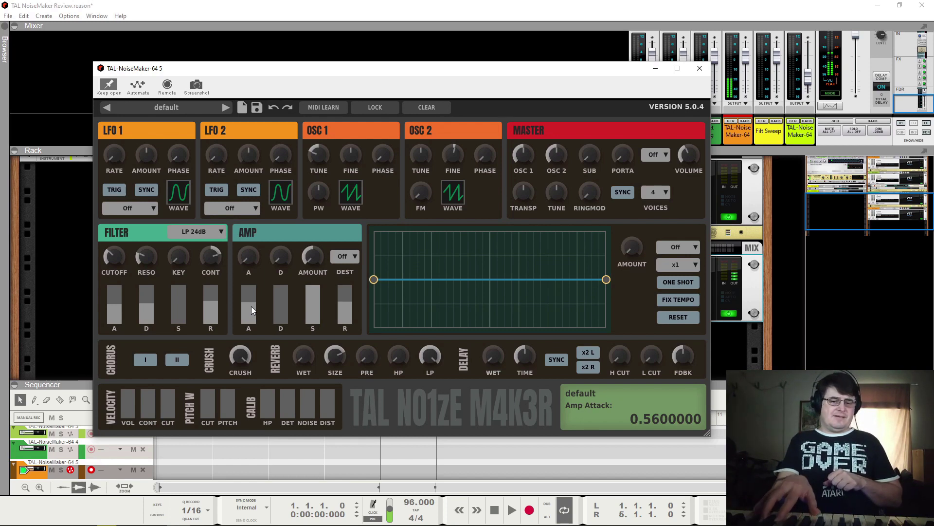
# Drop the amp attack, release and sustain to zero and set the amp decay to 0.35
pyautogui.moveTo(251, 311); pyautogui.dragTo(259, 343)
pyautogui.moveTo(343, 329); pyautogui.dragTo(347, 352)
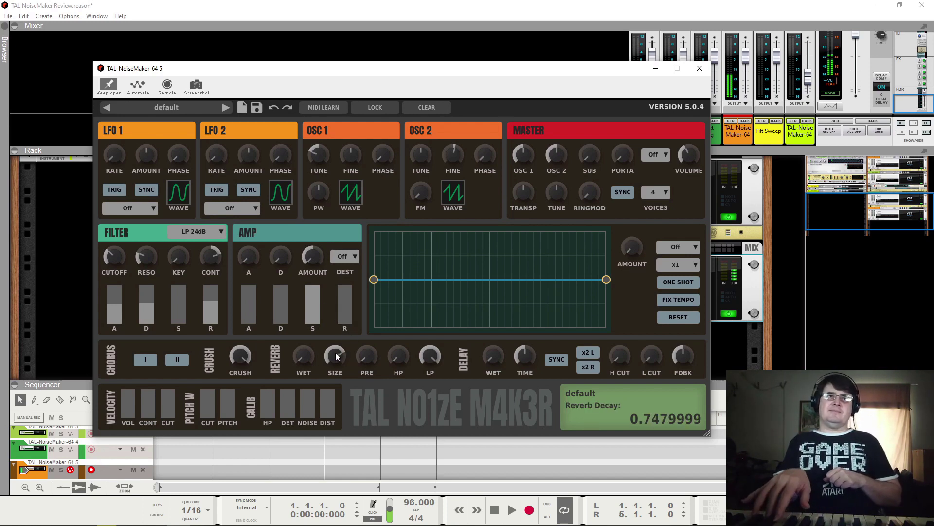
pyautogui.moveTo(286, 305); pyautogui.dragTo(288, 326)
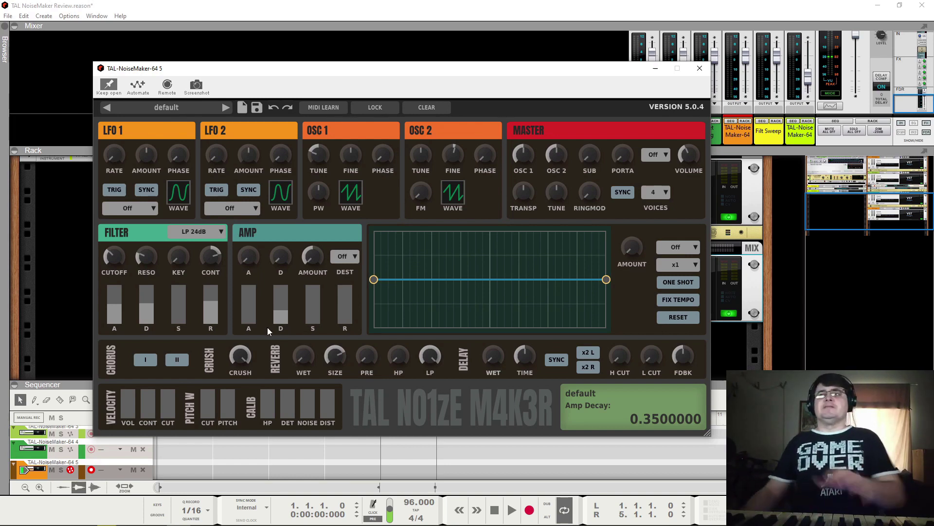
# Raise the amp attack slightly, lengthen the amp decay and release, and try the amp sustain at 0.24, at full and back down
pyautogui.click(256, 319)
pyautogui.moveTo(256, 320)
pyautogui.mouseDown()
pyautogui.moveTo(253, 306)
pyautogui.moveTo(283, 299)
pyautogui.moveTo(262, 300)
pyautogui.moveTo(253, 323)
pyautogui.mouseUp()
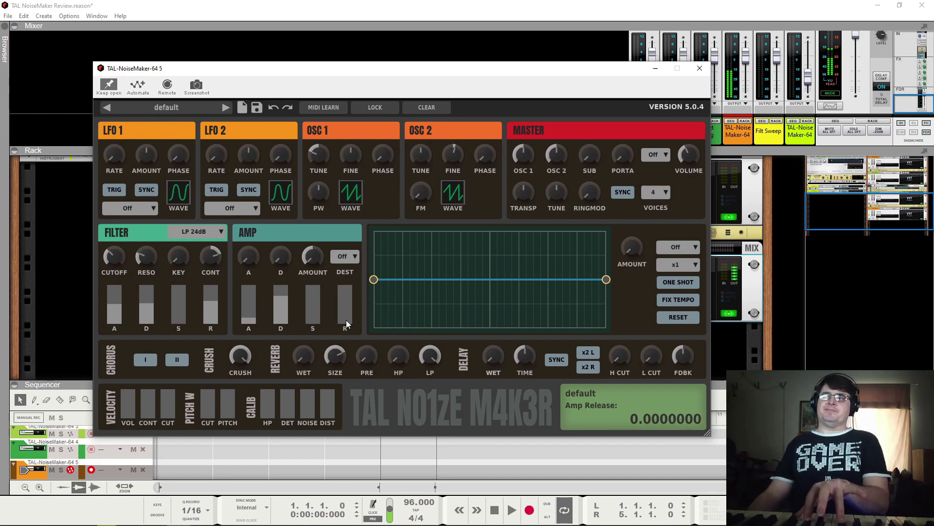
pyautogui.moveTo(347, 320); pyautogui.dragTo(315, 305)
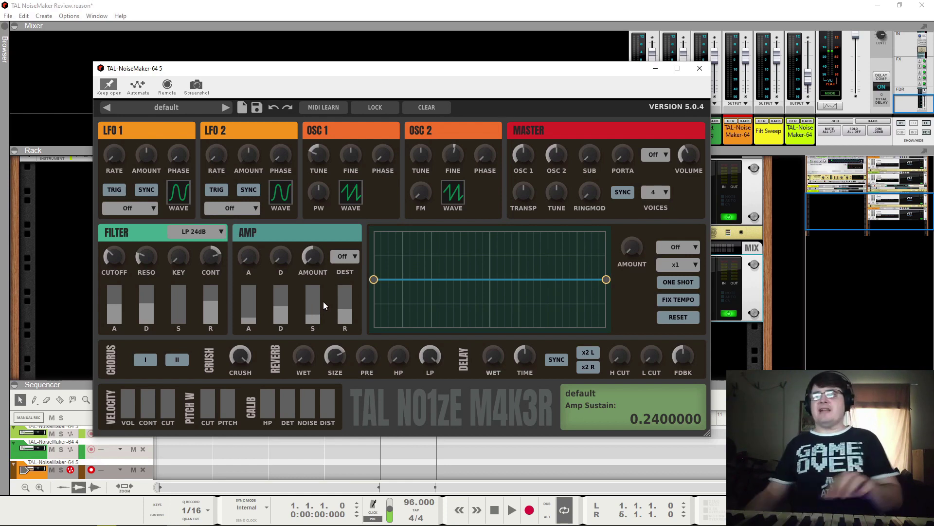
pyautogui.moveTo(311, 312); pyautogui.dragTo(324, 248)
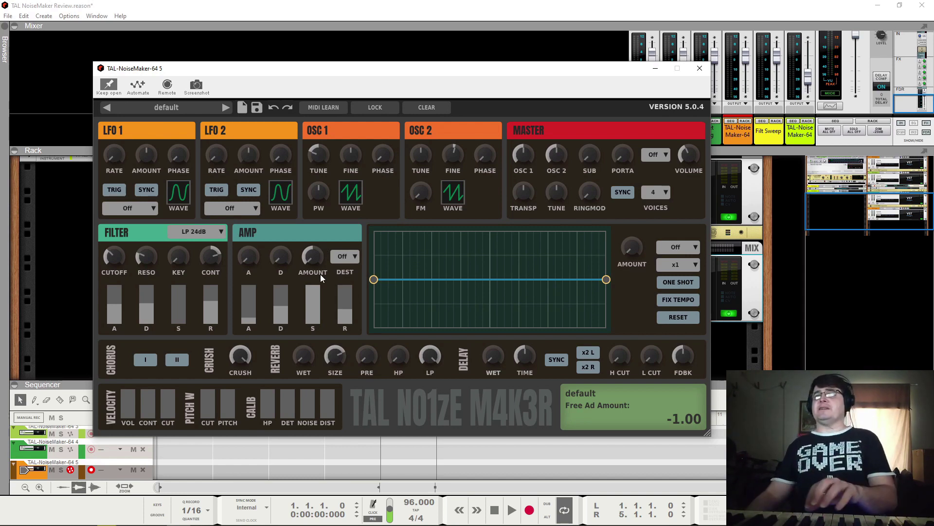
pyautogui.moveTo(313, 305); pyautogui.dragTo(306, 328)
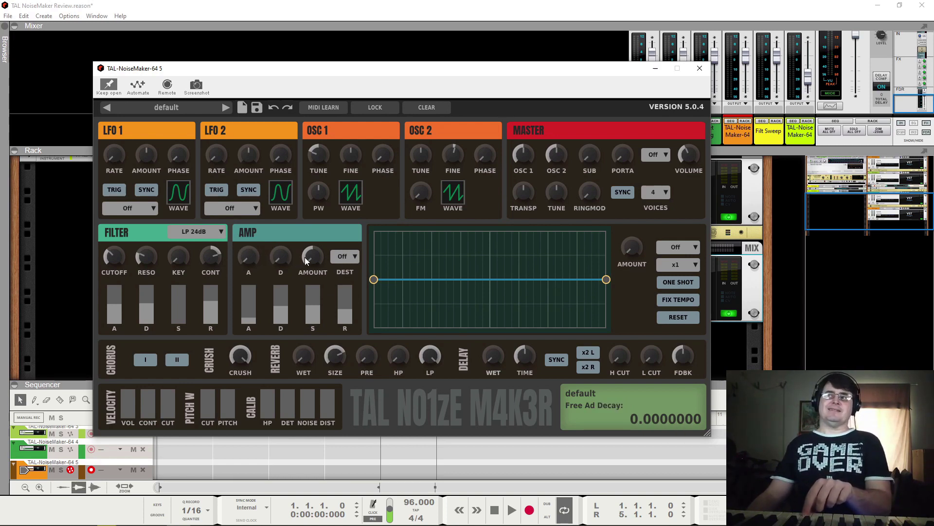
# Route the free AD envelope to Osc2 and reset its amount to 0.00
pyautogui.click(358, 257)
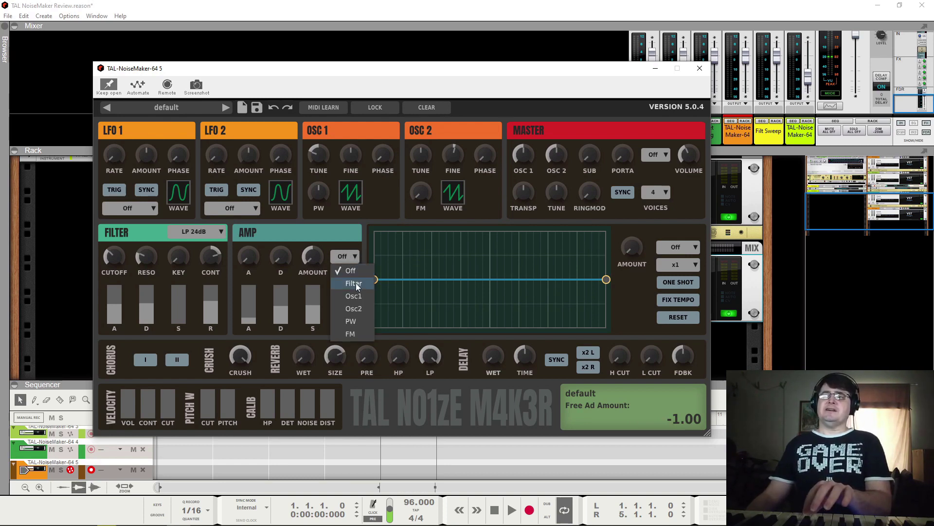
pyautogui.click(355, 308)
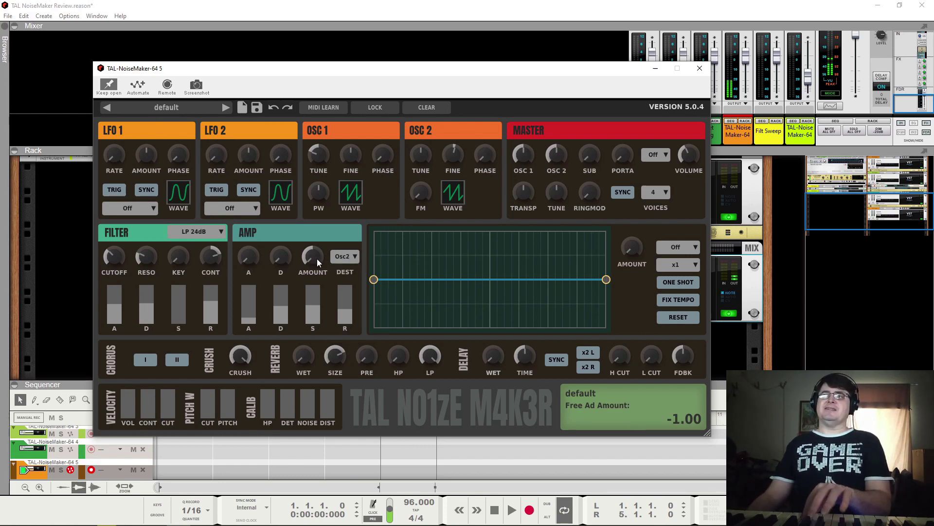
pyautogui.scroll(5, 314, 261)
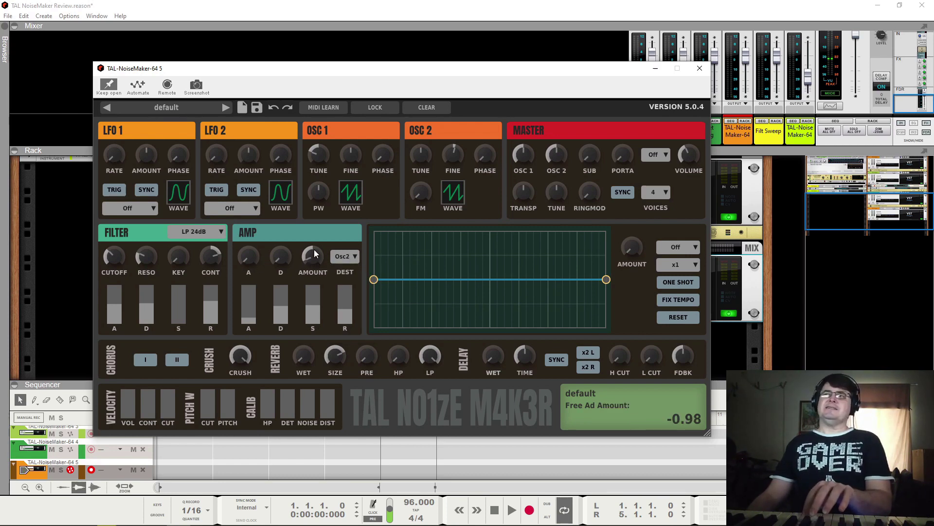
pyautogui.doubleClick(313, 261)
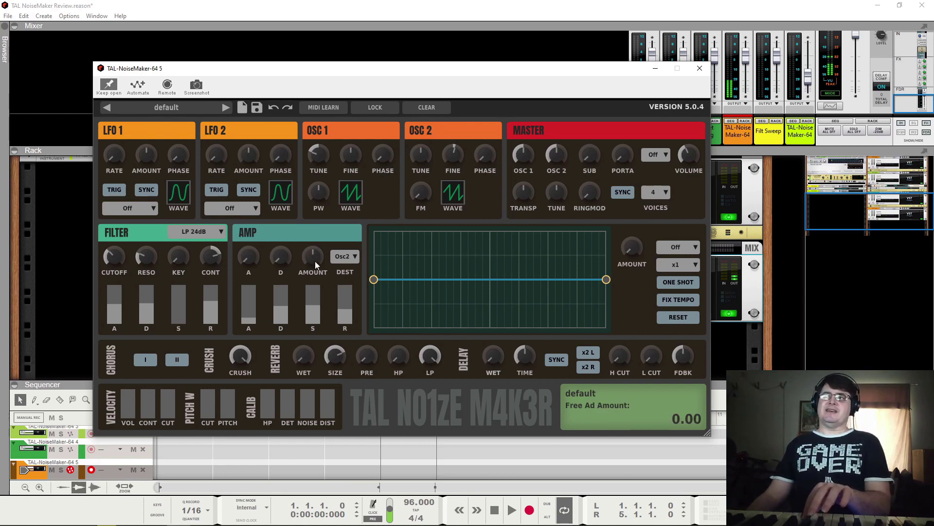
# Raise the free AD envelope's amount, trying a decay of 0.56 before setting decay to 0.172 and attack to 0.092
pyautogui.moveTo(286, 254); pyautogui.dragTo(288, 166)
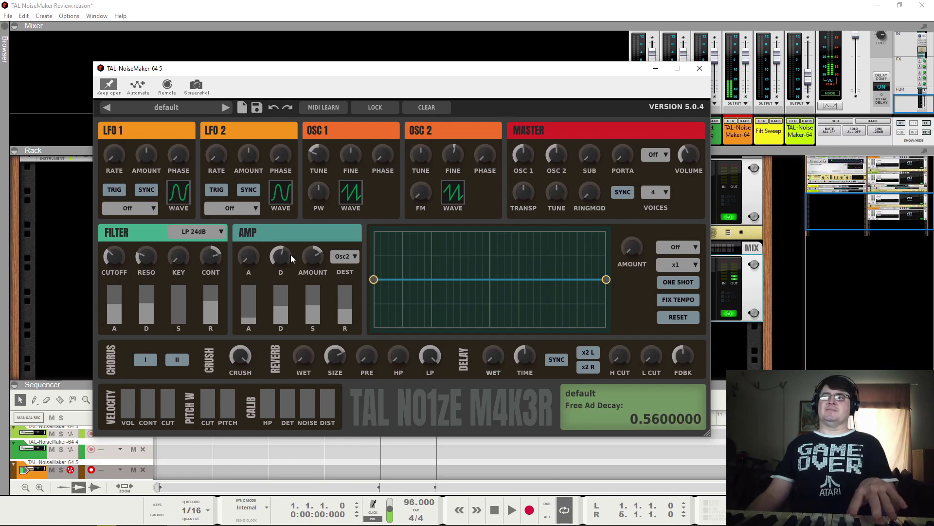
pyautogui.moveTo(280, 257); pyautogui.dragTo(279, 302)
pyautogui.moveTo(281, 254); pyautogui.dragTo(252, 248)
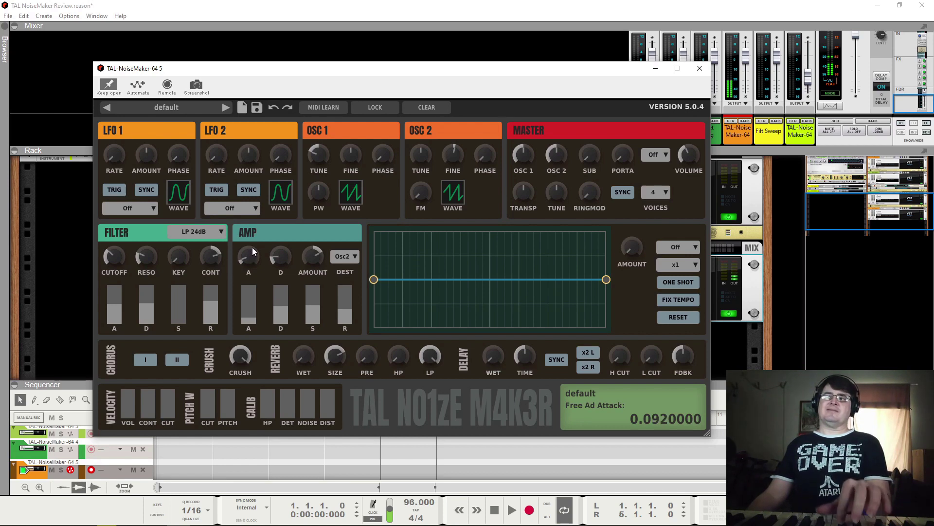
pyautogui.moveTo(313, 259); pyautogui.dragTo(320, 244)
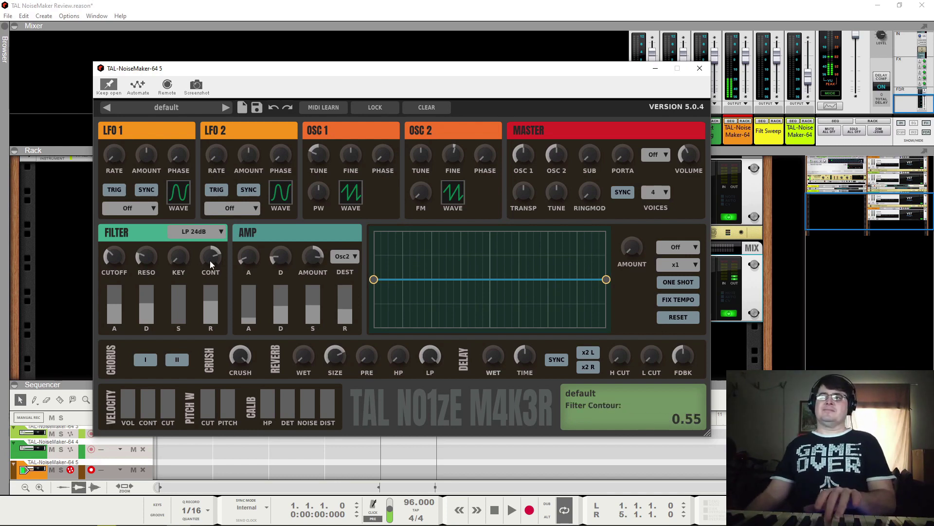
# Raise the filter contour and shorten the filter attack, and reduce the free AD envelope's amount and the filter cutoff
pyautogui.moveTo(209, 260); pyautogui.dragTo(210, 249)
pyautogui.moveTo(117, 310); pyautogui.dragTo(119, 321)
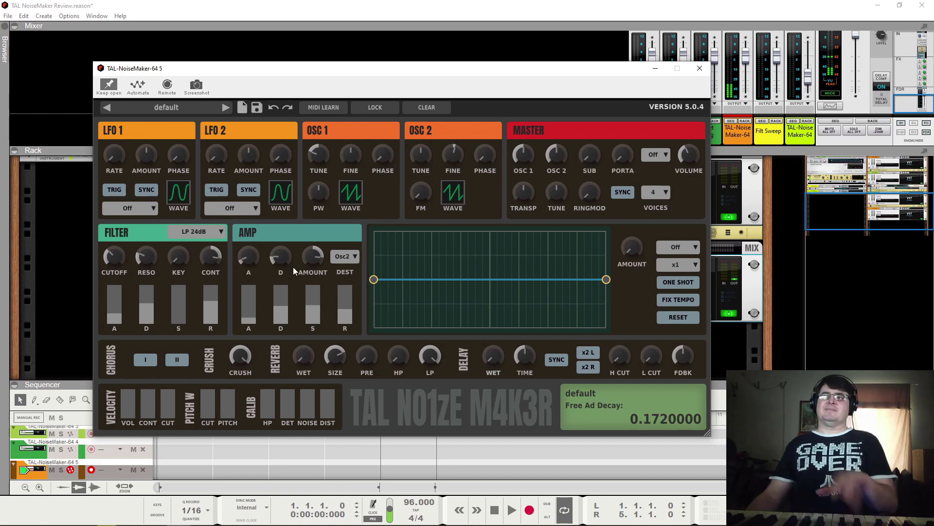
pyautogui.moveTo(313, 256); pyautogui.dragTo(312, 284)
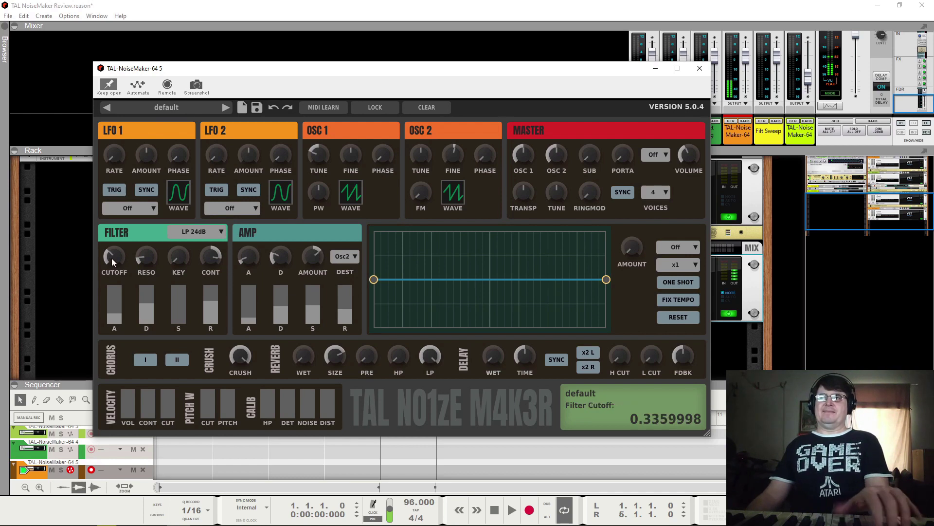
pyautogui.moveTo(112, 258)
pyautogui.mouseDown()
pyautogui.moveTo(115, 268)
pyautogui.moveTo(146, 230)
pyautogui.moveTo(117, 266)
pyautogui.mouseUp()
# Try the Filter destination for the free AD envelope, and route the envelope to FM
pyautogui.click(342, 256)
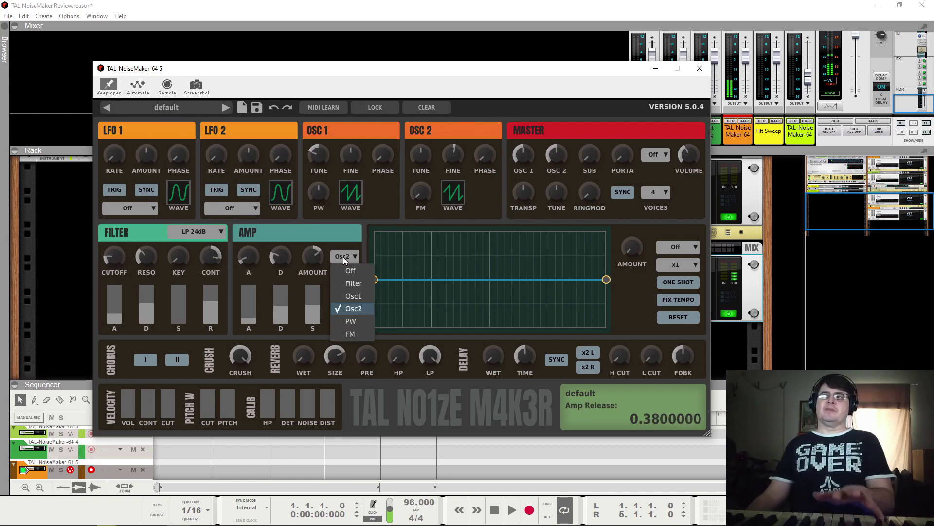
pyautogui.click(353, 283)
pyautogui.click(349, 256)
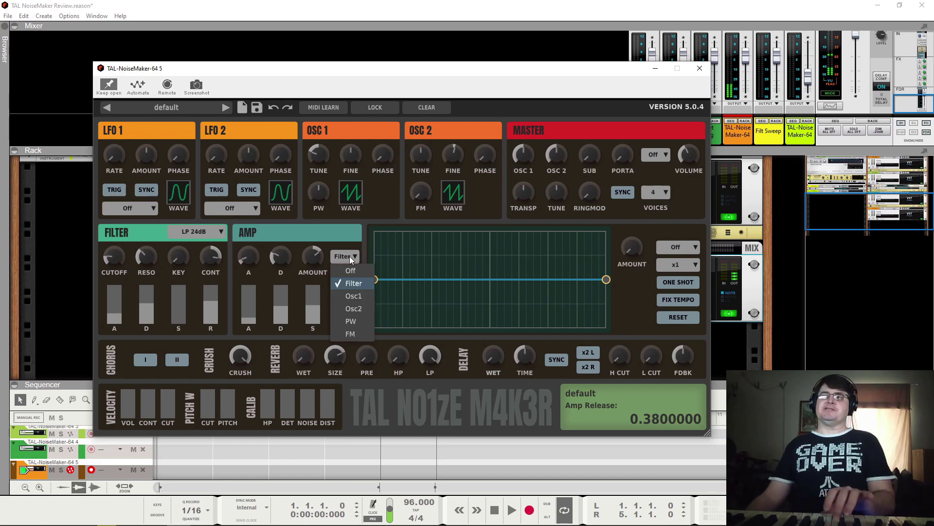
pyautogui.click(351, 333)
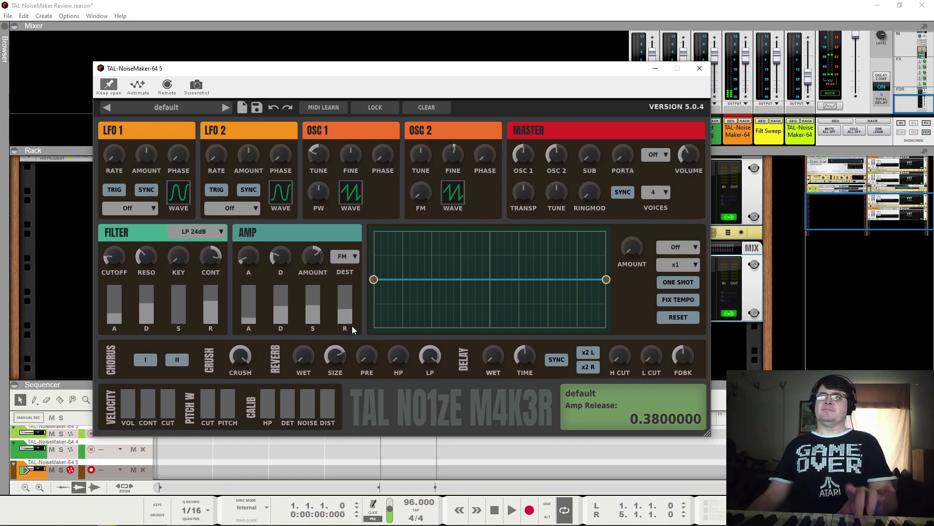
# Try the free AD envelope's amount at 0.75, lengthen its decay, set its attack to 0.248 and lower the amount to 0.14
pyautogui.moveTo(315, 258); pyautogui.dragTo(318, 237)
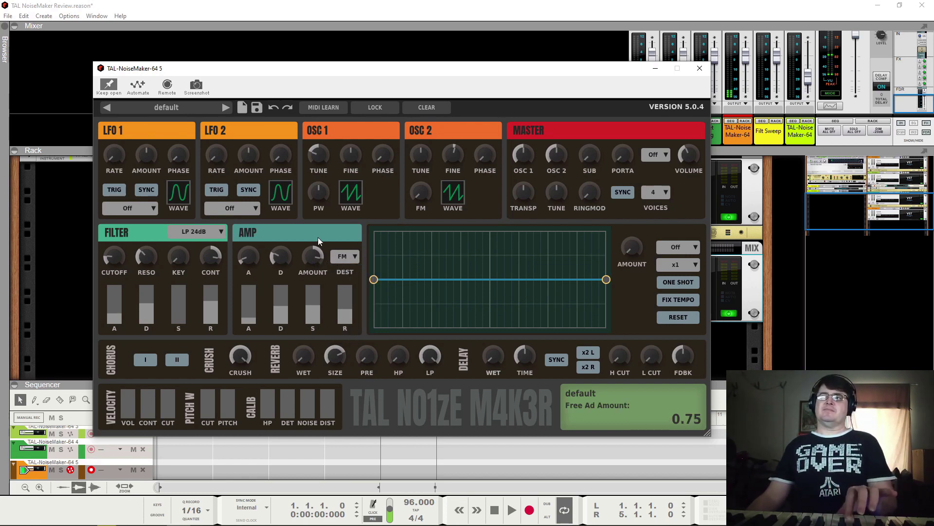
pyautogui.moveTo(283, 264); pyautogui.dragTo(283, 230)
pyautogui.moveTo(250, 260)
pyautogui.mouseDown()
pyautogui.moveTo(250, 204)
pyautogui.moveTo(251, 258)
pyautogui.mouseUp()
pyautogui.moveTo(311, 253); pyautogui.dragTo(316, 290)
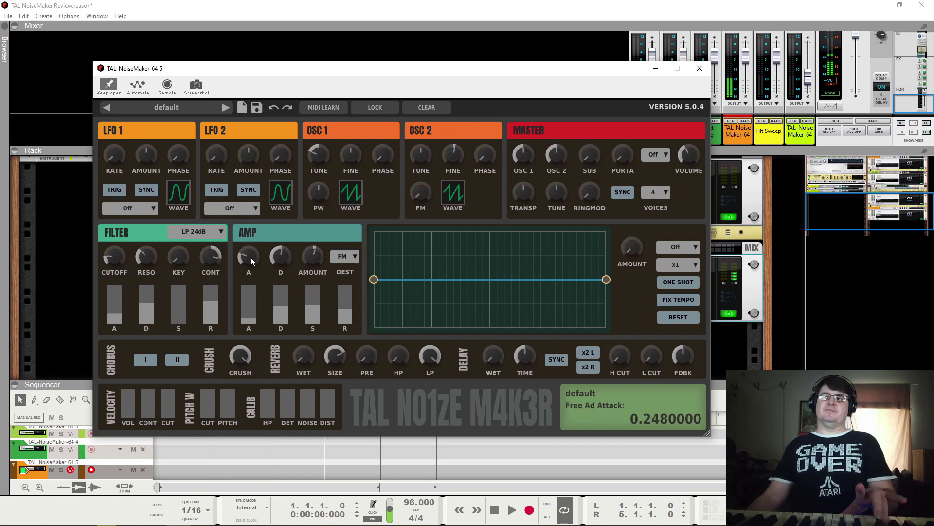
# Compare the sound by switching the free AD envelope's destination off and back to FM
pyautogui.click(344, 256)
pyautogui.click(348, 271)
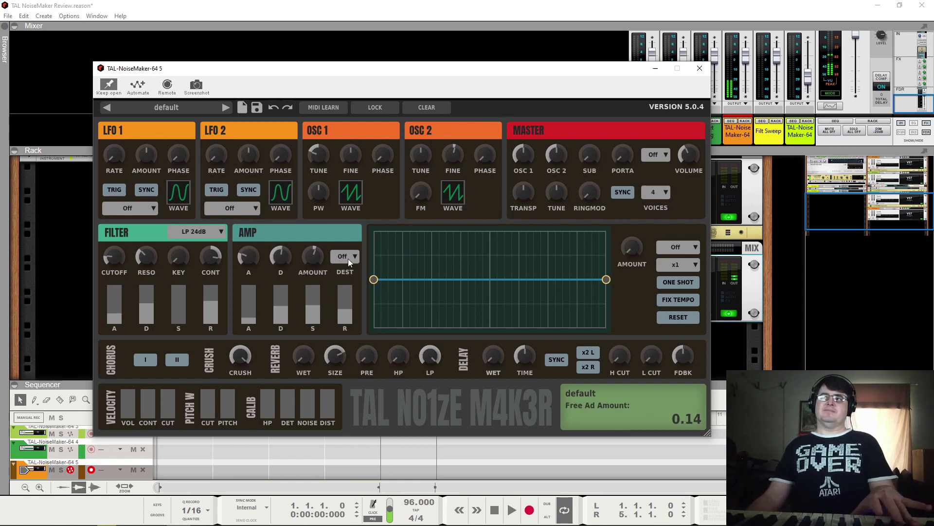
pyautogui.click(349, 258)
pyautogui.click(351, 333)
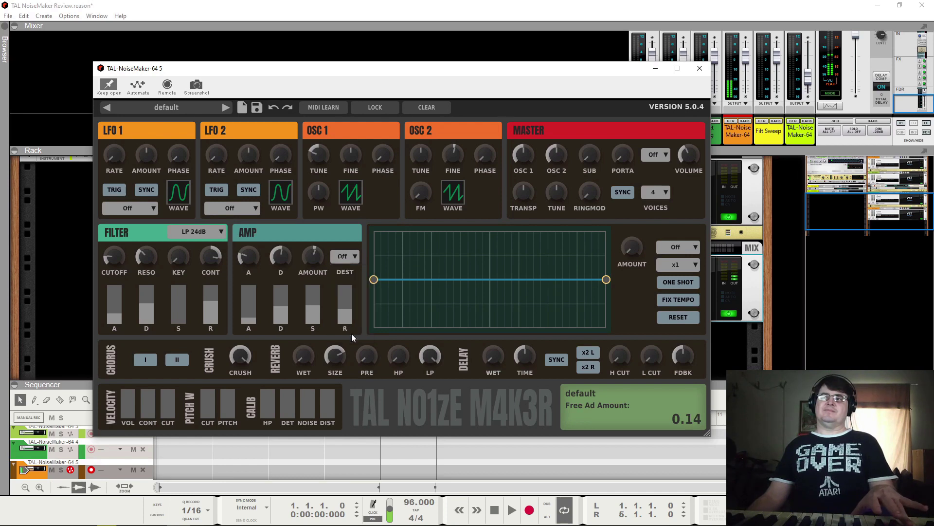
pyautogui.click(344, 256)
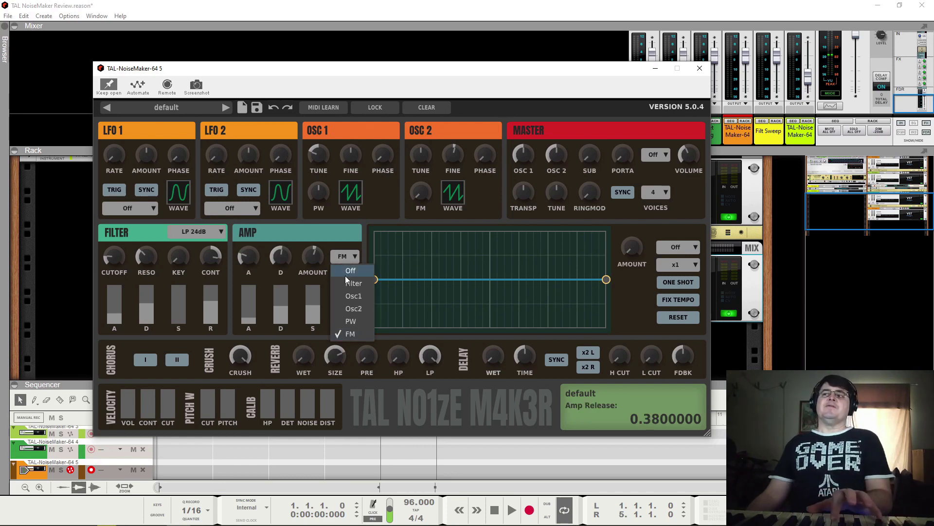
pyautogui.click(337, 241)
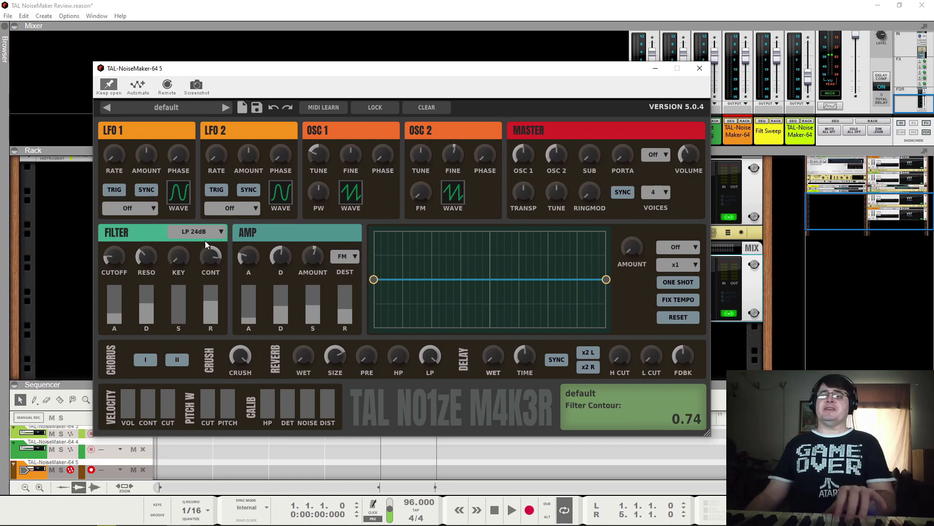
# Route LFO 1 to Osc1 & 2, trying a rate of 10.9292 Hz before settling on amount 0.22 and rate 4.41795 Hz
pyautogui.click(148, 208)
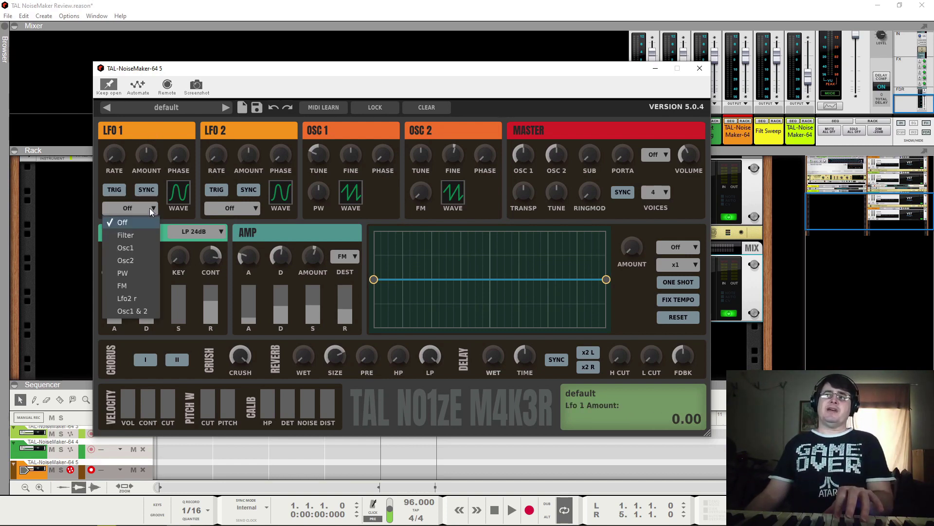
pyautogui.click(139, 312)
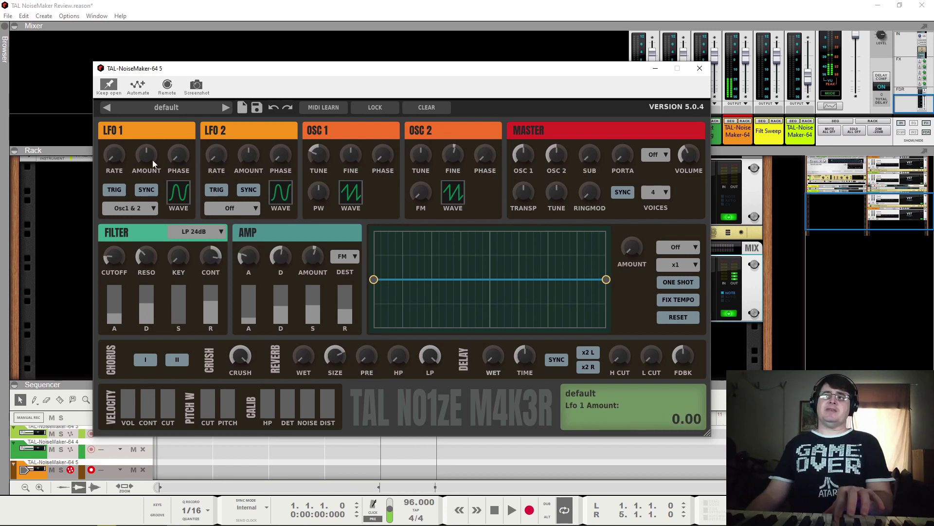
pyautogui.moveTo(154, 155); pyautogui.dragTo(156, 85)
pyautogui.moveTo(113, 156); pyautogui.dragTo(116, 88)
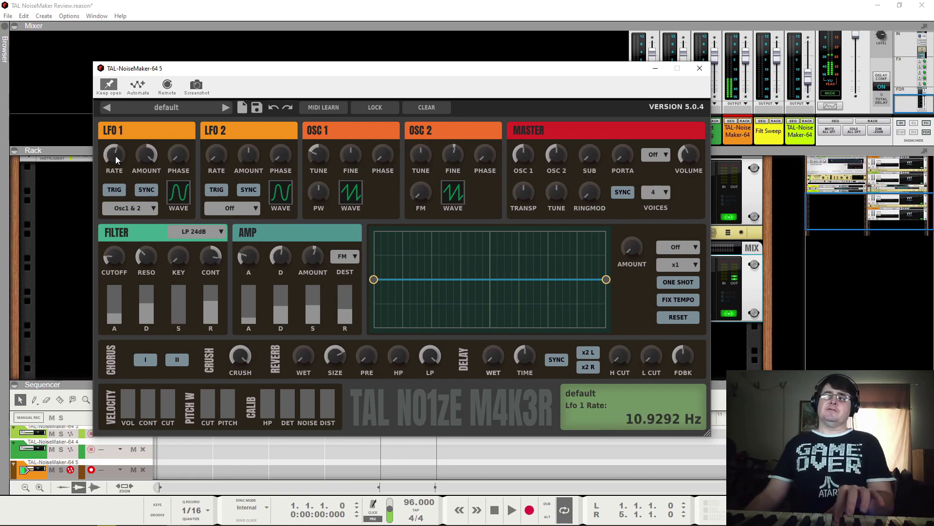
pyautogui.moveTo(116, 156); pyautogui.dragTo(148, 206)
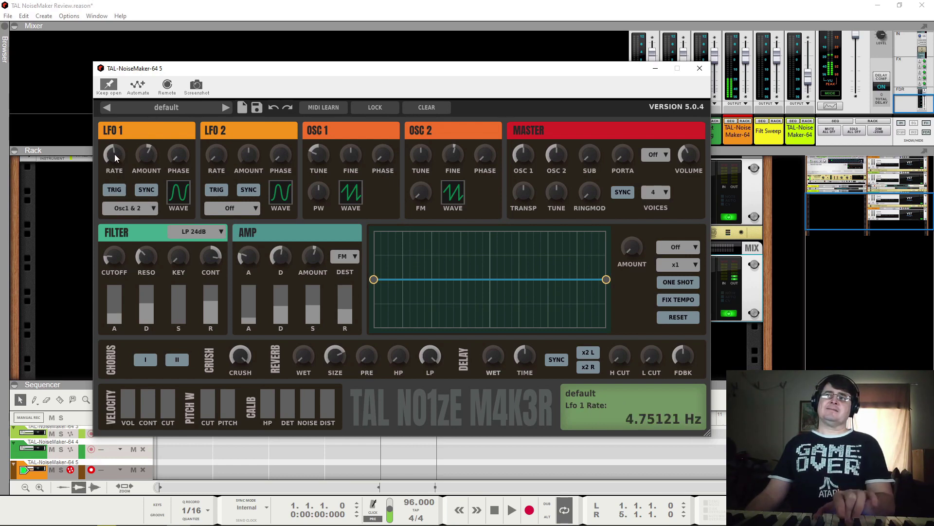
pyautogui.scroll(-5, 115, 157)
pyautogui.scroll(4, 116, 157)
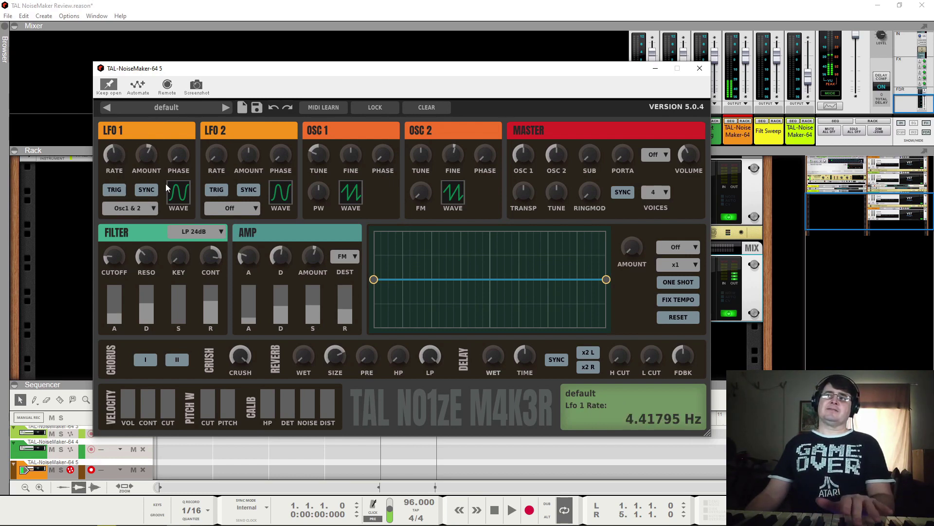
# Audition the triangle, sine and square waveforms on LFO 1
pyautogui.click(176, 195)
pyautogui.click(185, 240)
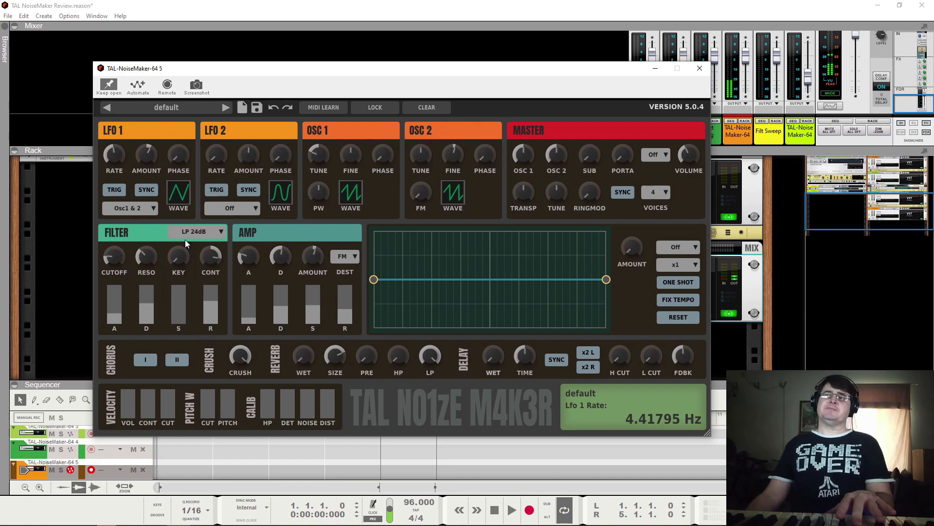
pyautogui.click(181, 194)
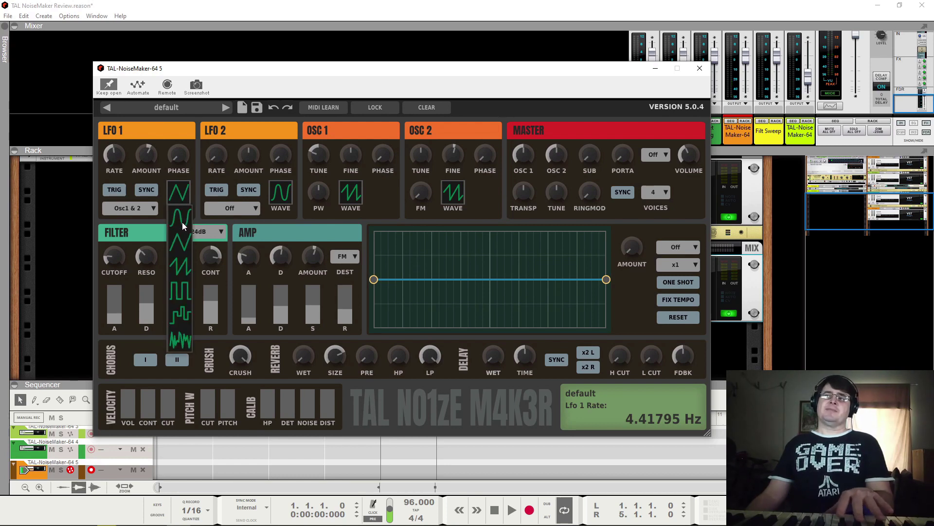
pyautogui.click(182, 222)
pyautogui.click(180, 196)
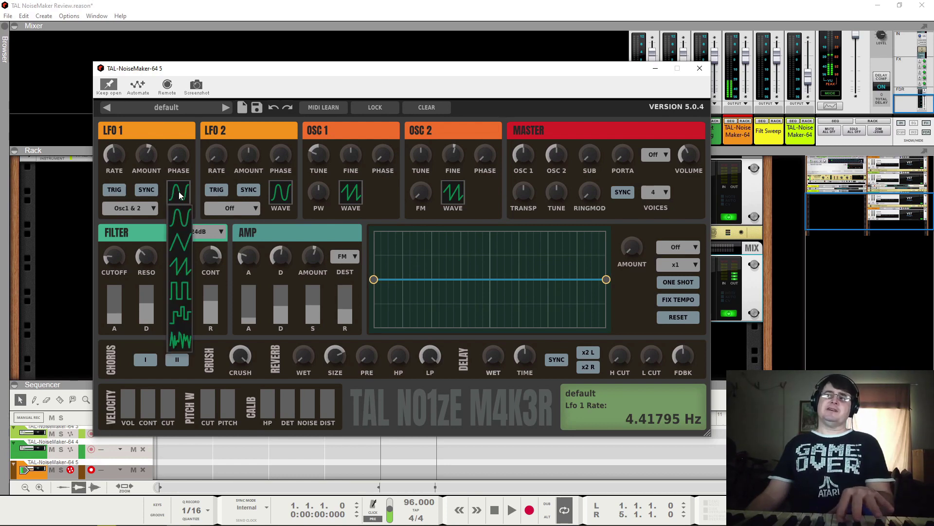
pyautogui.click(184, 244)
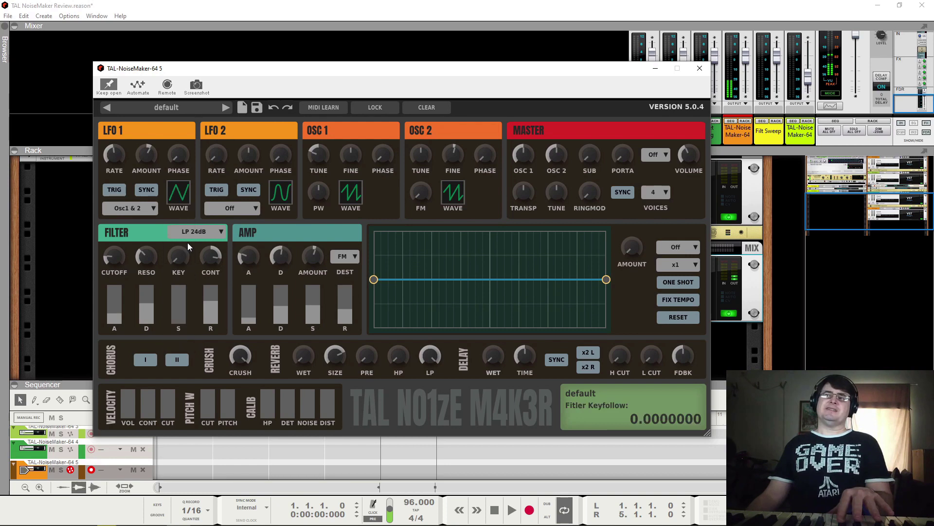
pyautogui.click(176, 193)
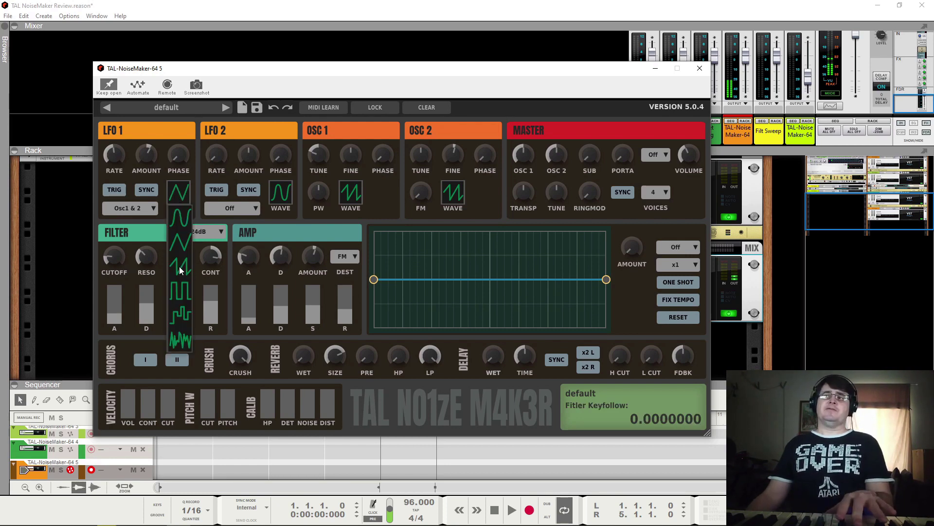
pyautogui.click(183, 289)
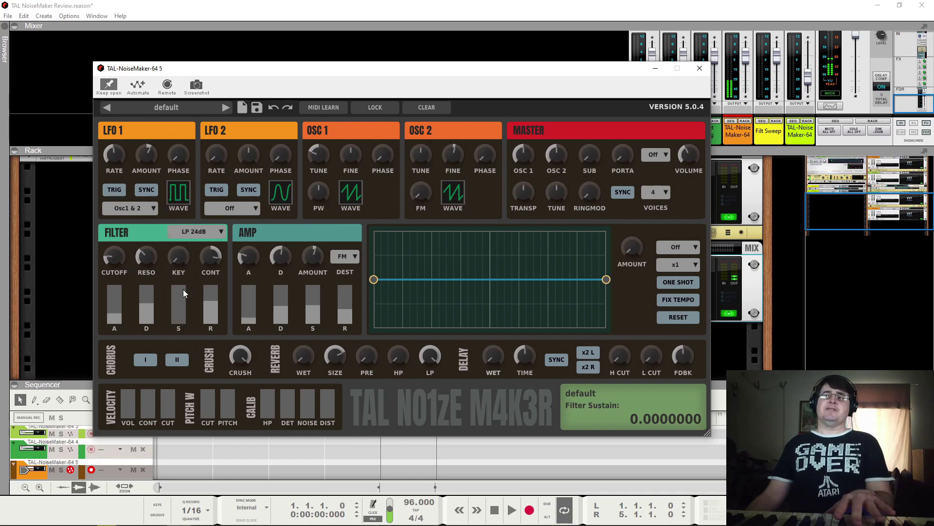
pyautogui.moveTo(152, 158)
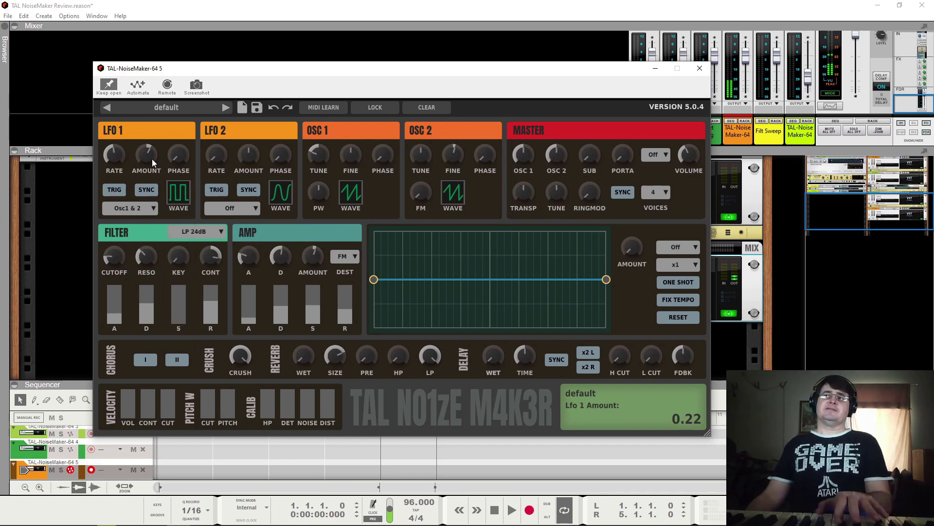
# Set LFO 1 to the sawtooth waveform, raise its amount to 0.50 and lower its rate to 1.64104 Hz
pyautogui.click(176, 197)
pyautogui.click(187, 264)
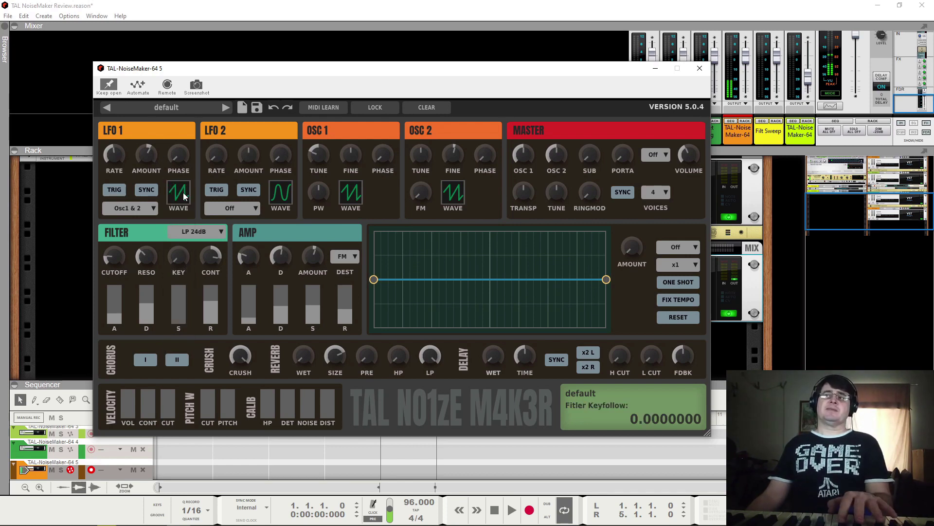
pyautogui.moveTo(150, 156)
pyautogui.moveTo(153, 157); pyautogui.dragTo(117, 167)
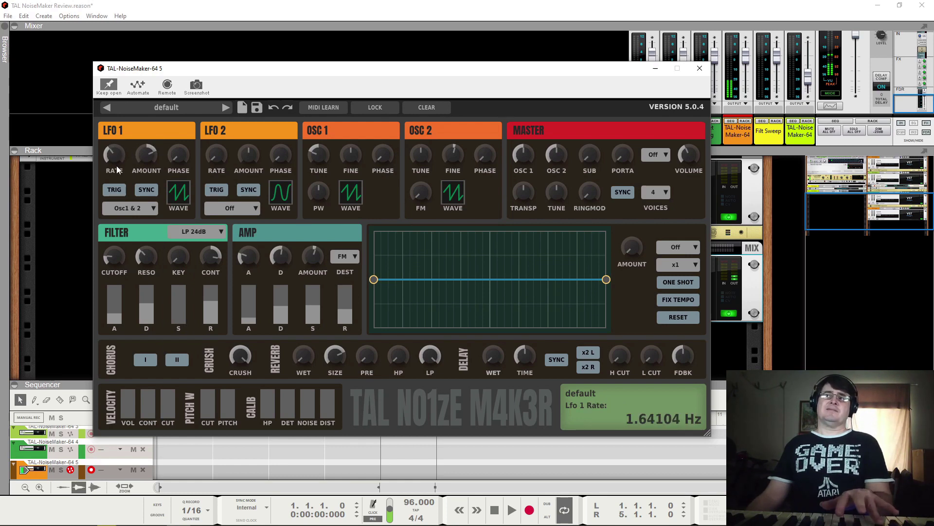
# Switch LFO 1 to the stepped random waveform and raise its rate to 14.5884 Hz
pyautogui.click(180, 193)
pyautogui.click(188, 311)
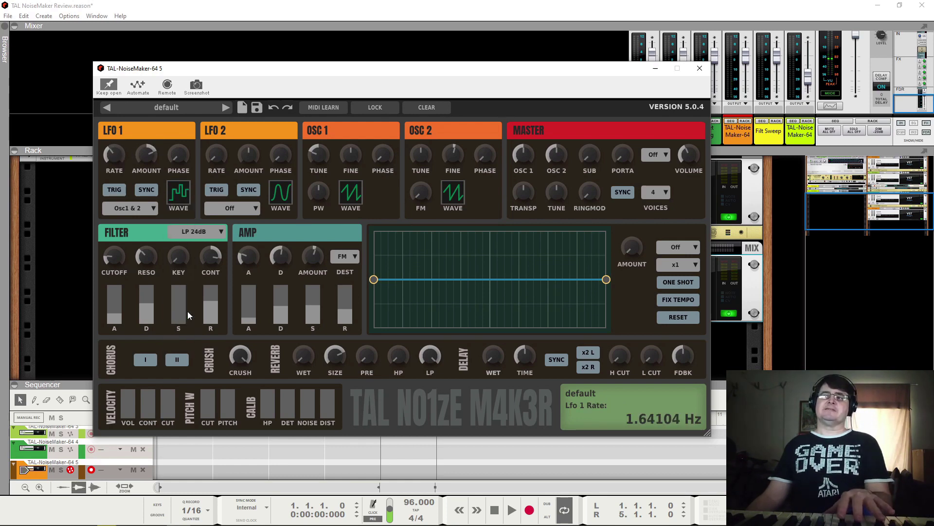
pyautogui.moveTo(147, 156)
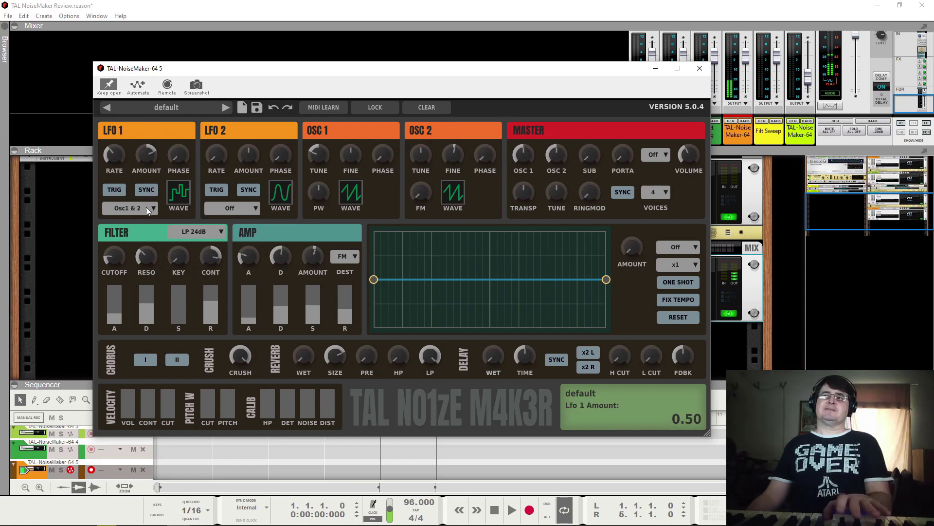
pyautogui.moveTo(113, 155); pyautogui.dragTo(124, 126)
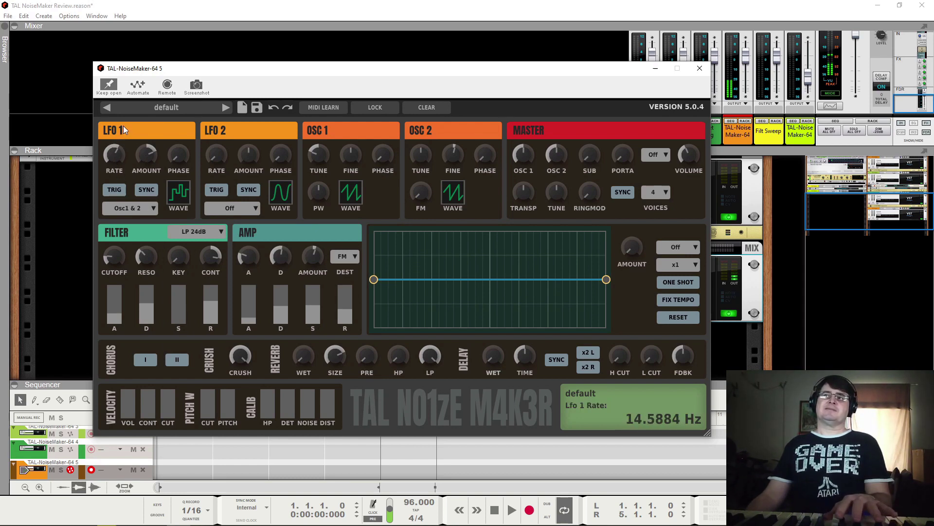
# Route LFO 1 to the filter and raise its amount further
pyautogui.click(147, 208)
pyautogui.click(144, 236)
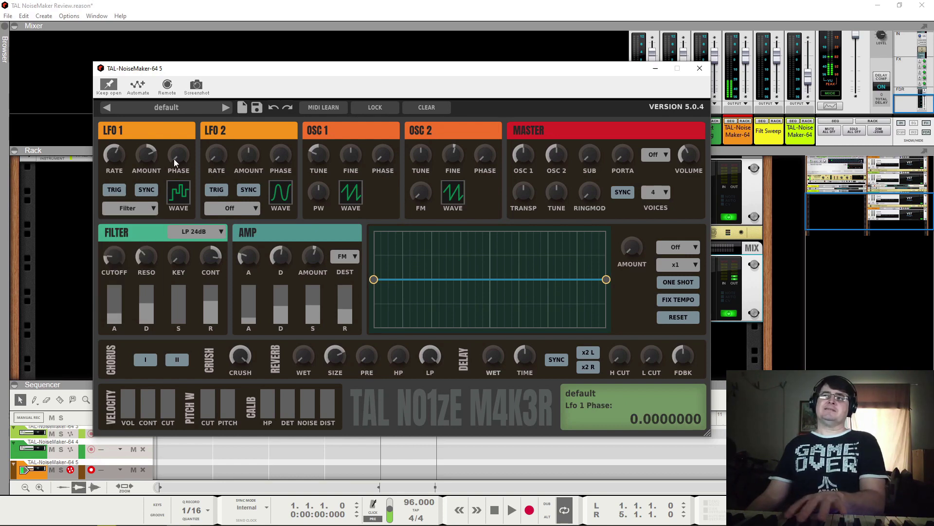
pyautogui.moveTo(149, 153); pyautogui.dragTo(153, 144)
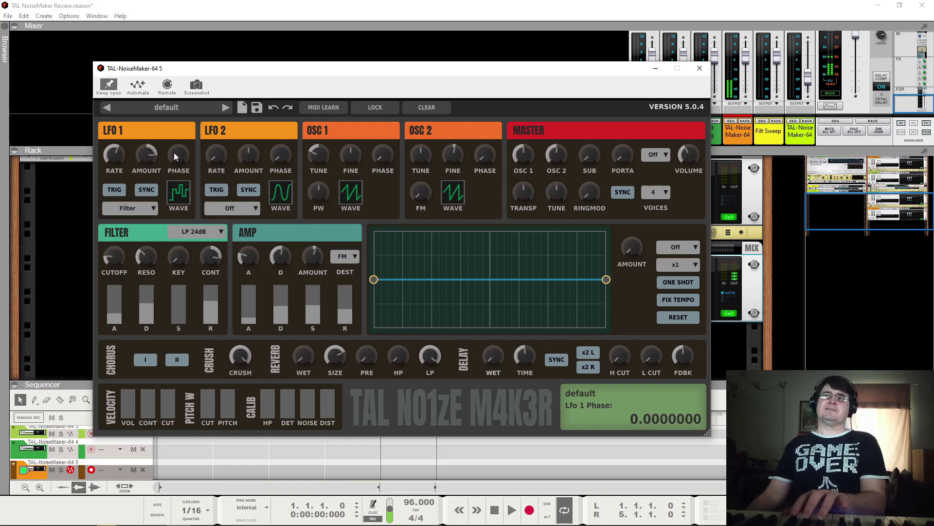
# Try LFO 1's trigger option with a raised phase, and reset the phase to zero
pyautogui.click(115, 188)
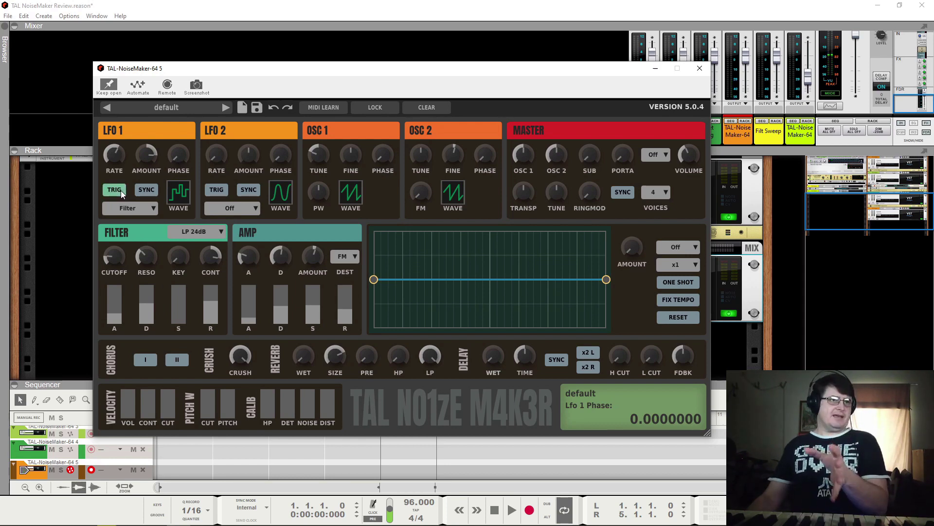
pyautogui.moveTo(177, 161); pyautogui.dragTo(178, 134)
pyautogui.doubleClick(177, 155)
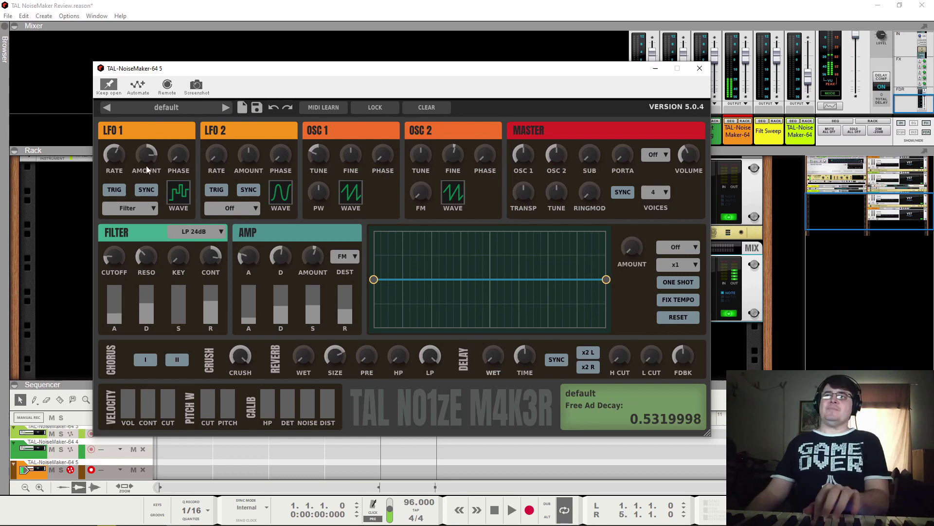
# Sweep LFO 1's rate down to 0.0116528 Hz and up to 514.222 Hz, and switch its waveform to sine
pyautogui.moveTo(119, 147); pyautogui.dragTo(127, 230)
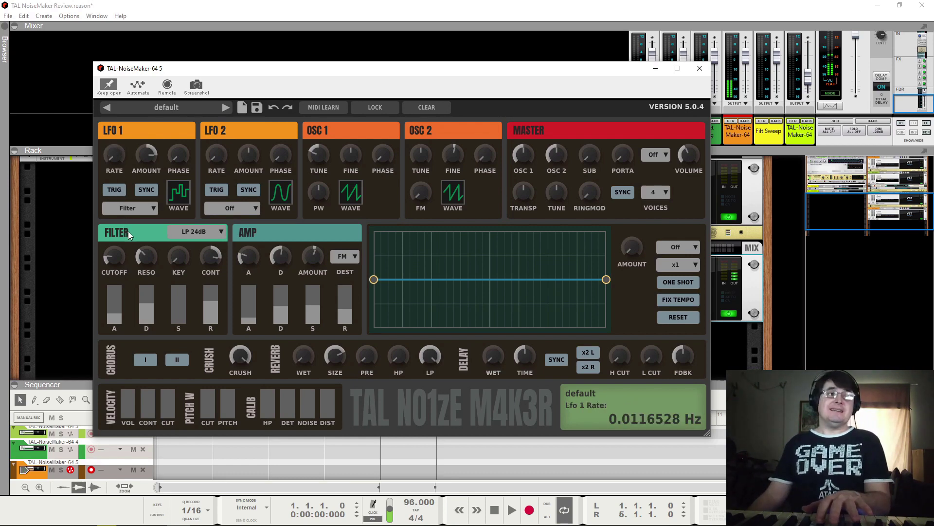
pyautogui.moveTo(128, 231); pyautogui.dragTo(125, 95)
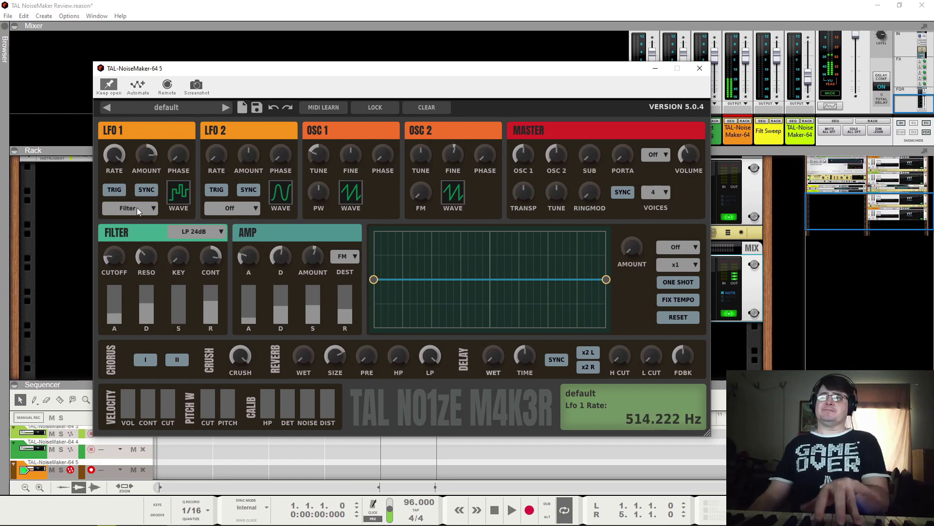
pyautogui.click(172, 196)
pyautogui.click(179, 221)
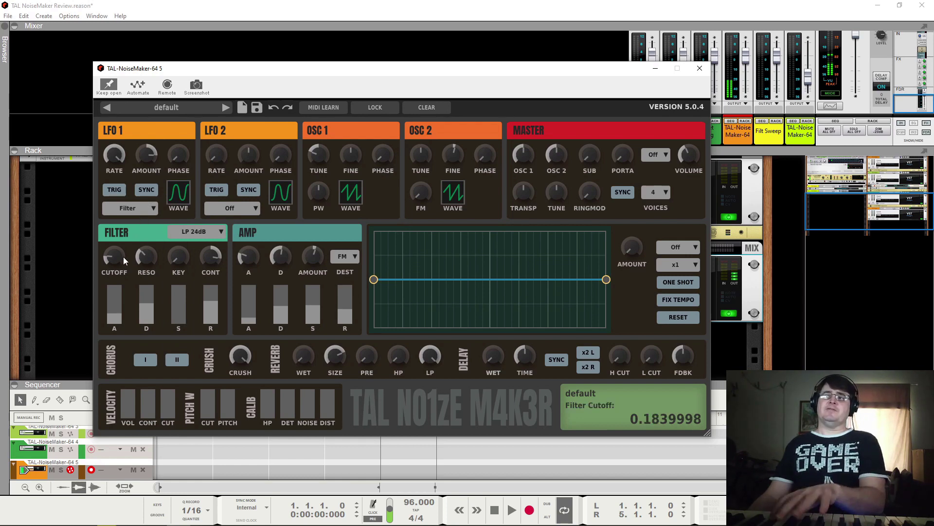
# Route LFO 1 to Osc1 & 2 with its amount lowered to 0.22, and open up the filter cutoff
pyautogui.moveTo(124, 256)
pyautogui.mouseDown()
pyautogui.moveTo(119, 243)
pyautogui.moveTo(149, 283)
pyautogui.moveTo(151, 166)
pyautogui.moveTo(117, 254)
pyautogui.moveTo(118, 280)
pyautogui.moveTo(115, 245)
pyautogui.mouseUp()
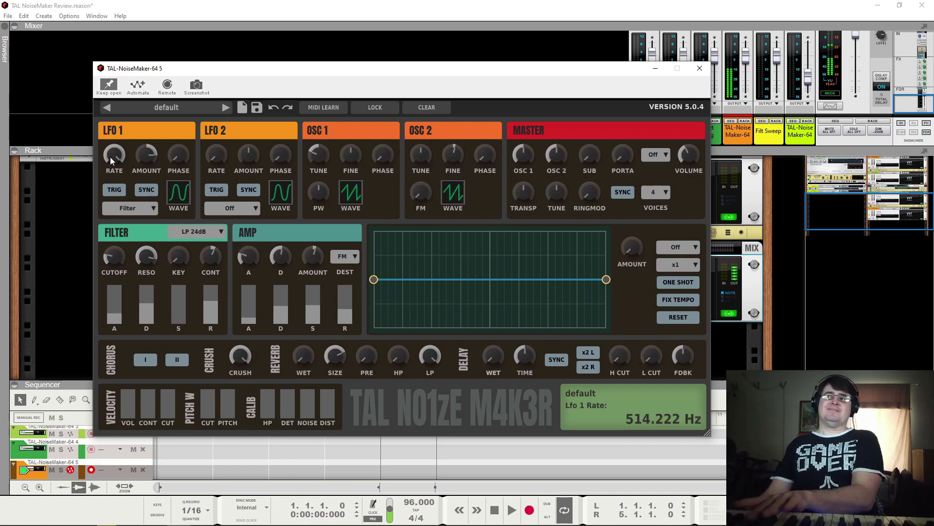
pyautogui.click(135, 204)
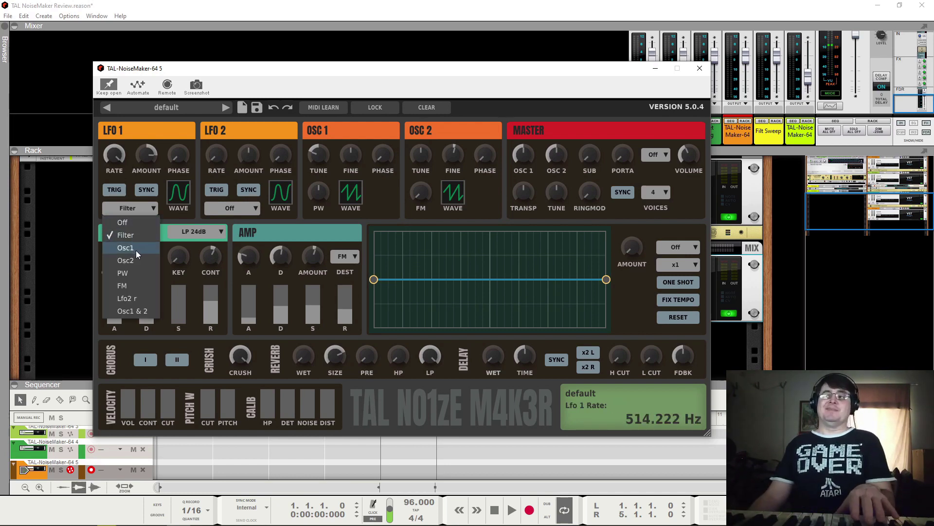
pyautogui.click(137, 310)
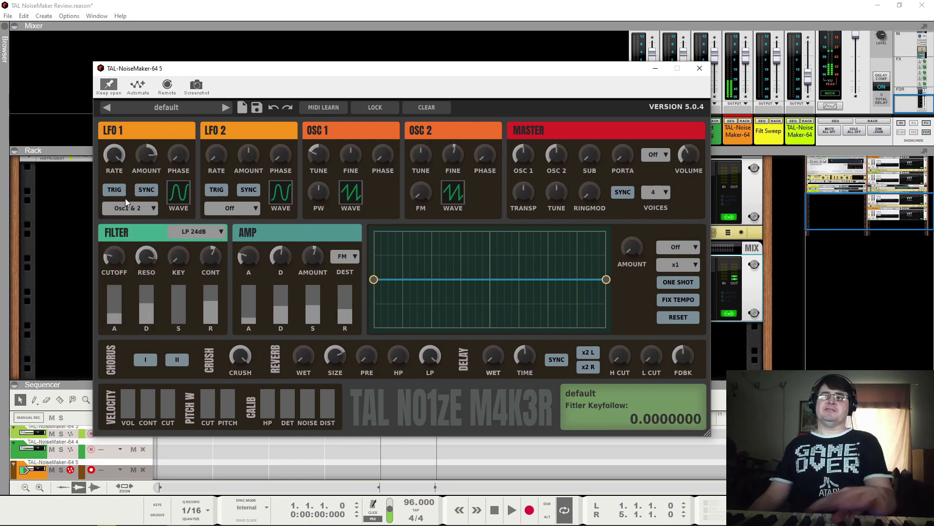
pyautogui.moveTo(153, 158)
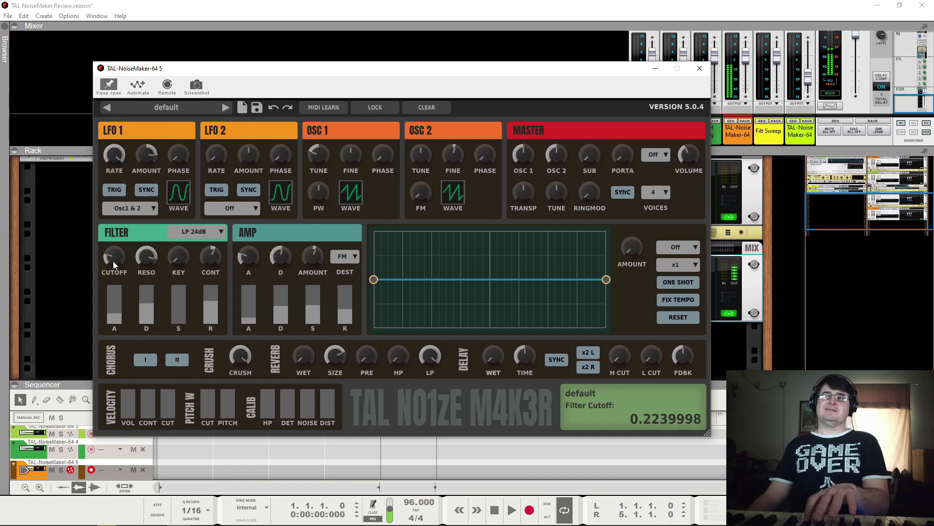
pyautogui.moveTo(114, 261); pyautogui.dragTo(121, 231)
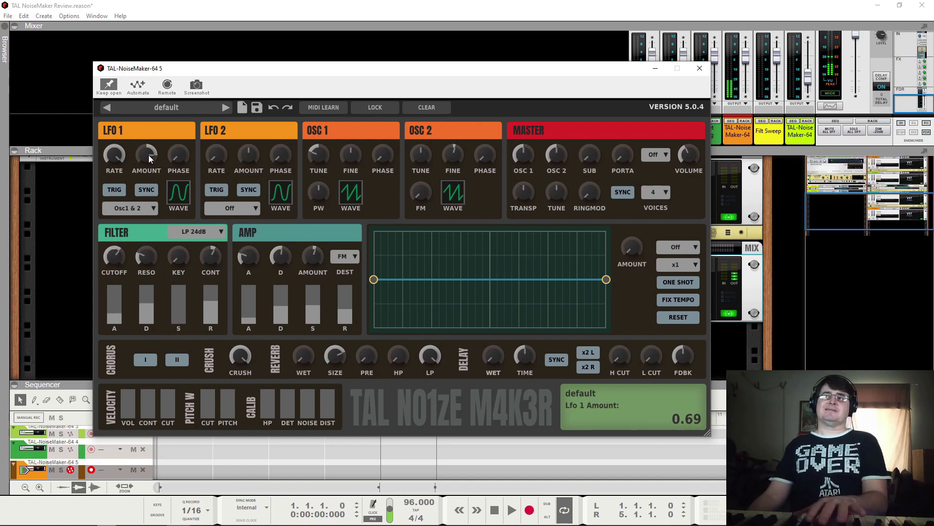
pyautogui.moveTo(149, 155); pyautogui.dragTo(140, 205)
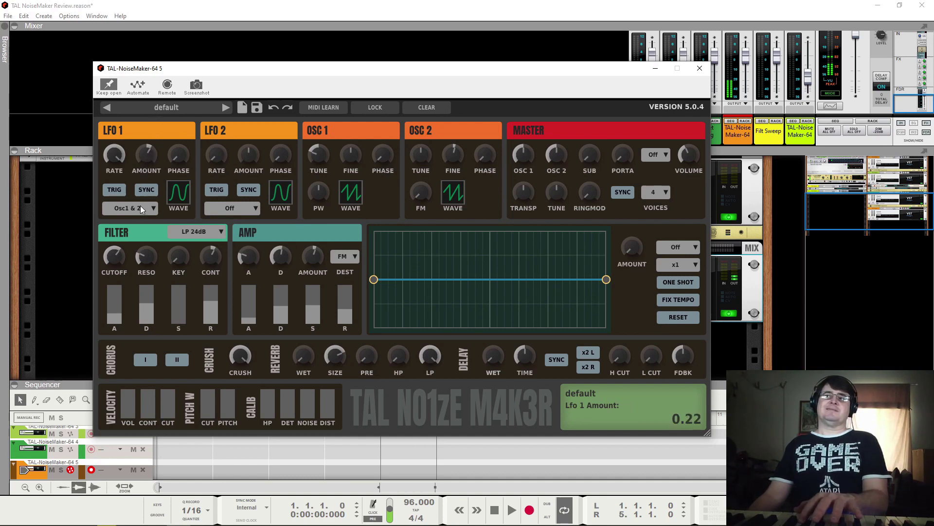
# Switch LFO 1's destination to Osc2 and lower its rate to 40.008 Hz
pyautogui.click(141, 208)
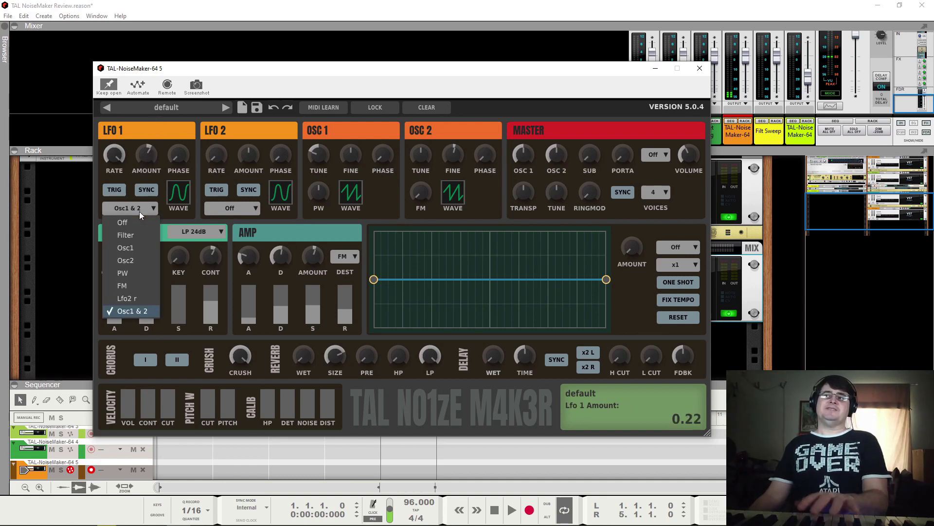
pyautogui.click(129, 260)
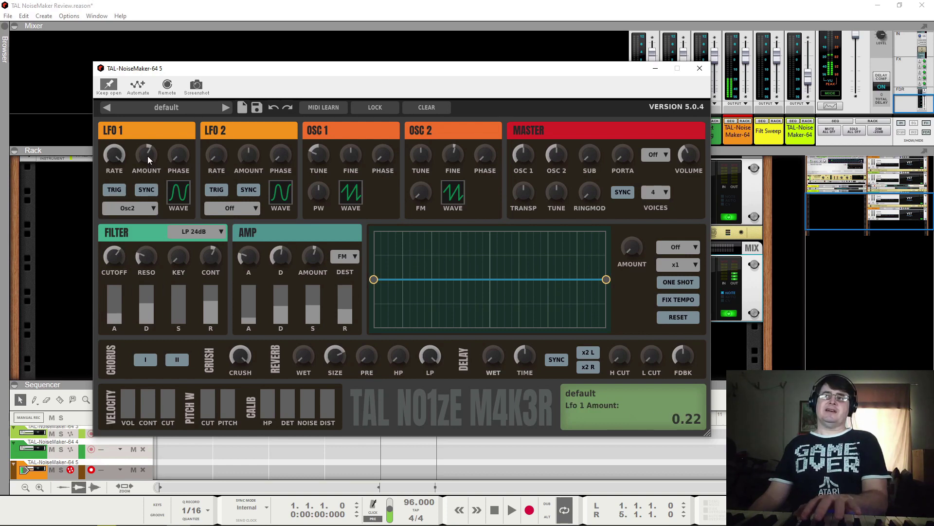
pyautogui.moveTo(148, 155); pyautogui.dragTo(117, 193)
pyautogui.moveTo(146, 160); pyautogui.dragTo(147, 178)
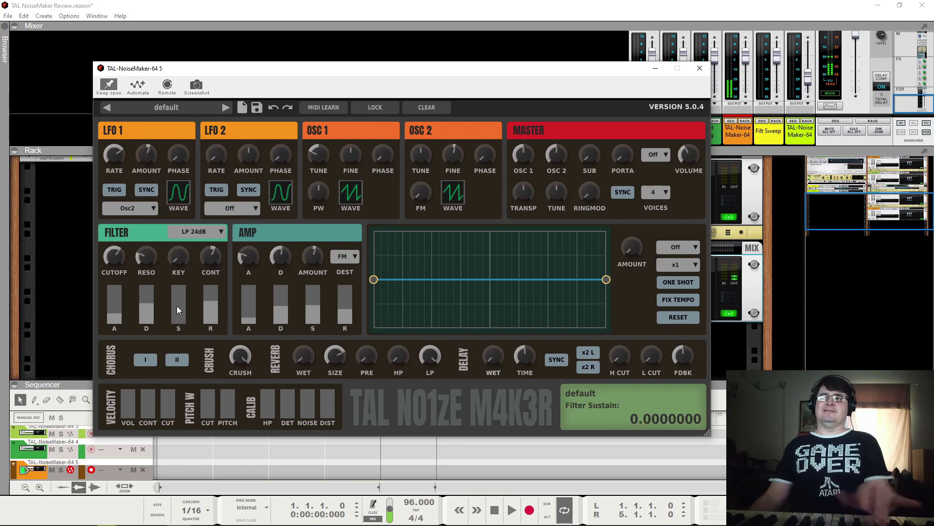
# Lower the filter cutoff and raise the filter contour to 0.59
pyautogui.moveTo(117, 255); pyautogui.dragTo(149, 295)
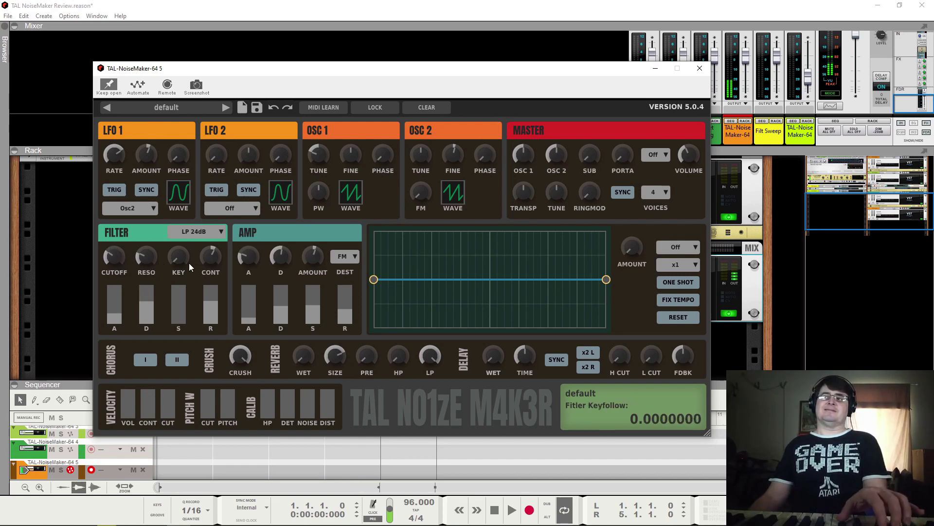
pyautogui.moveTo(214, 238); pyautogui.dragTo(211, 234)
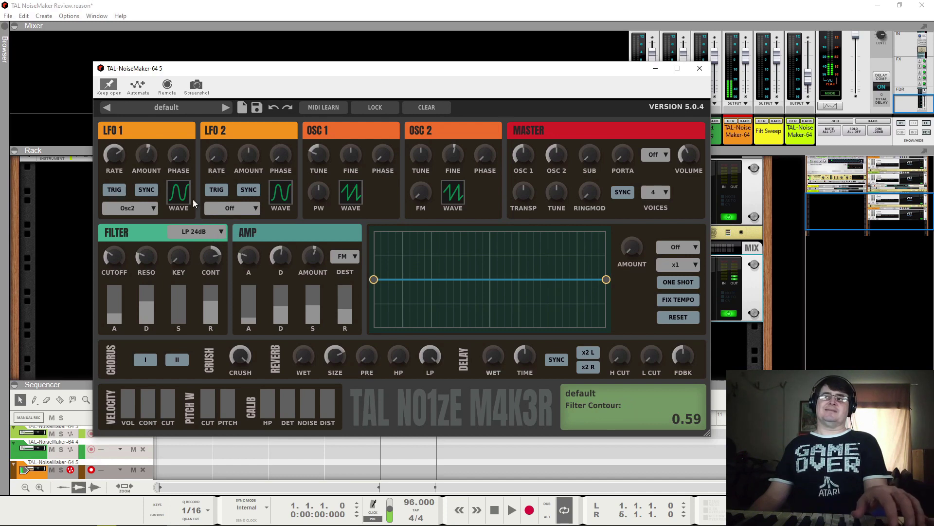
pyautogui.moveTo(150, 155)
pyautogui.mouseDown()
pyautogui.moveTo(148, 166)
pyautogui.moveTo(152, 152)
pyautogui.mouseUp()
# Turn off the free AD envelope's destination, then drop LFO 1's amount to 0.02 and bring it up to 0.18
pyautogui.click(343, 258)
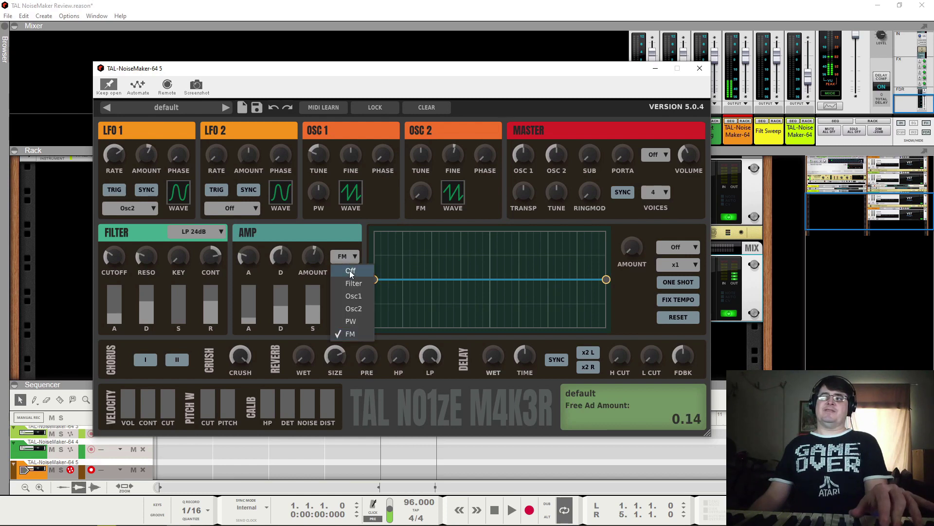
pyautogui.click(350, 271)
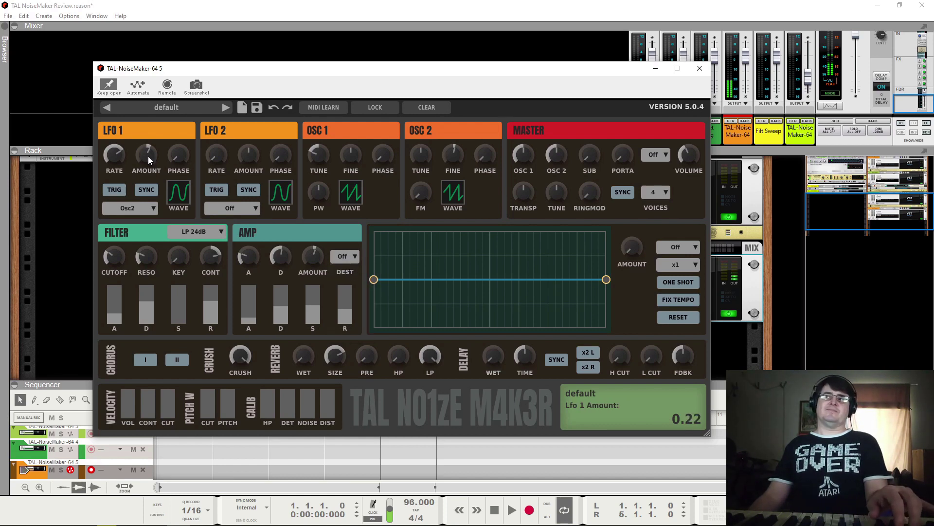
pyautogui.moveTo(149, 156); pyautogui.dragTo(147, 166)
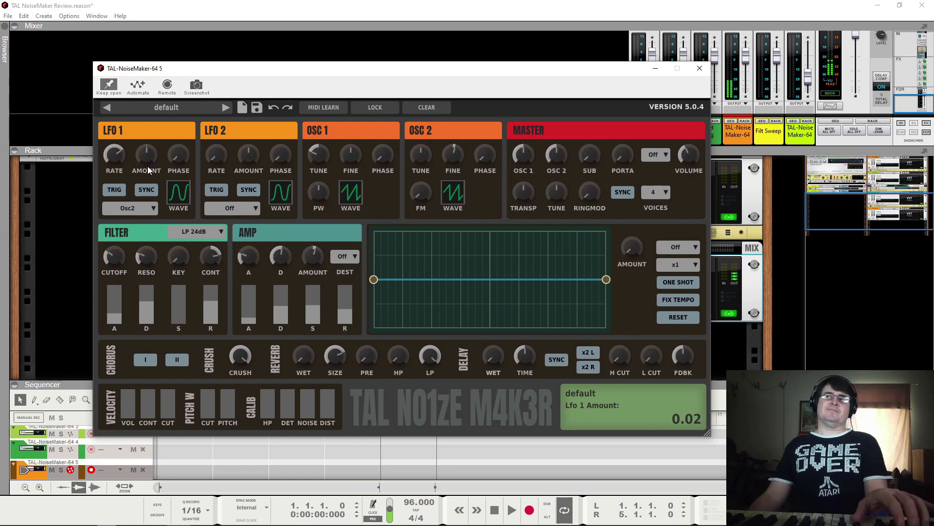
pyautogui.moveTo(147, 165); pyautogui.dragTo(148, 156)
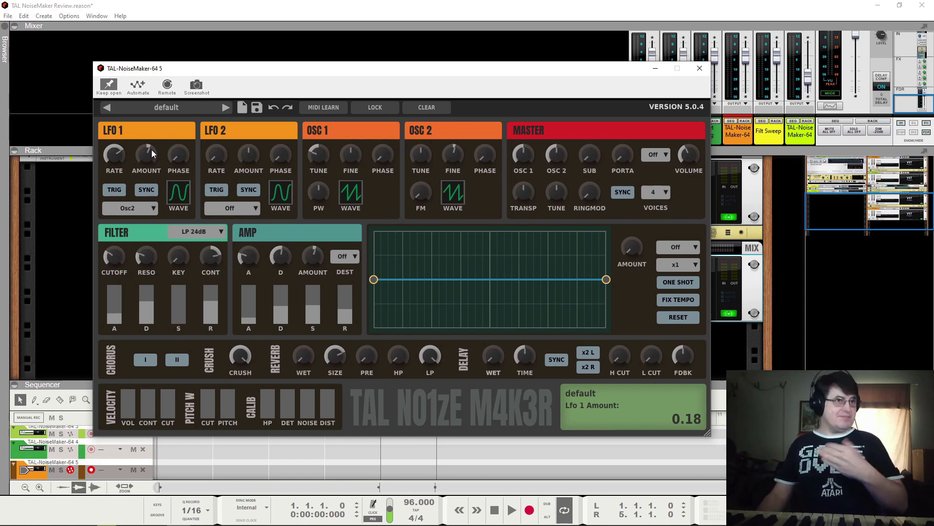
# Route LFO 1 to pulse width and switch Osc 1 to the pulse waveform
pyautogui.click(149, 210)
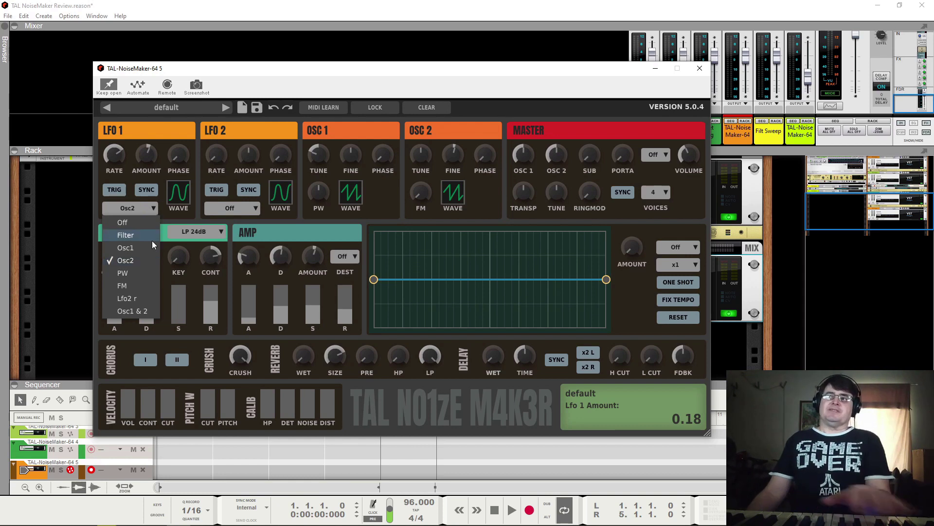
pyautogui.click(152, 276)
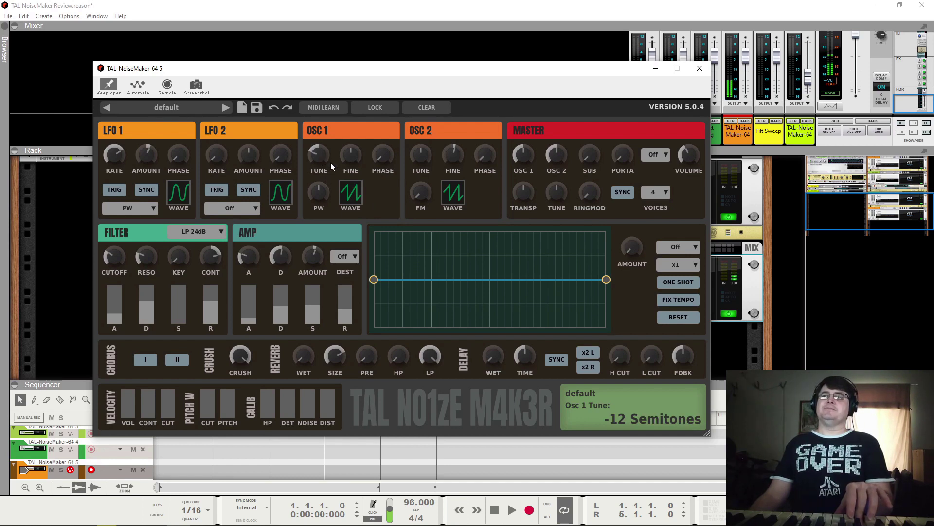
pyautogui.click(350, 190)
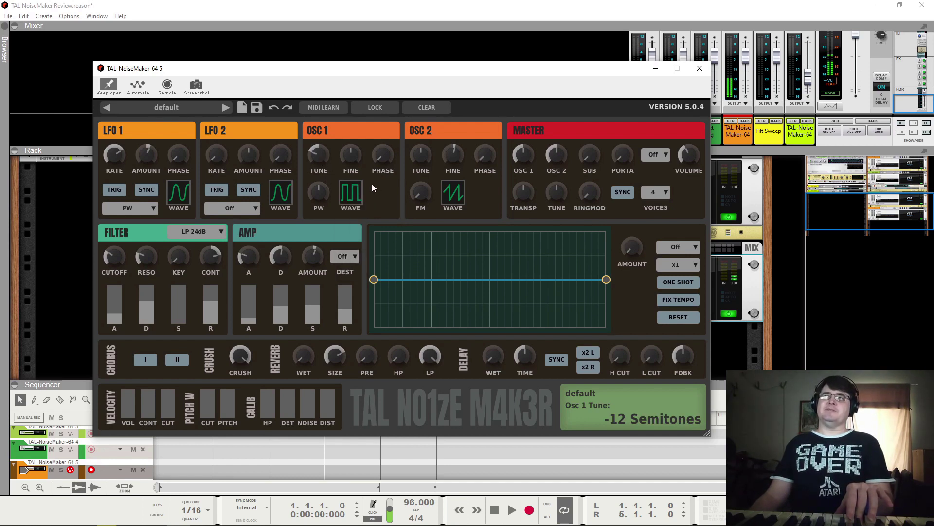
pyautogui.moveTo(320, 187)
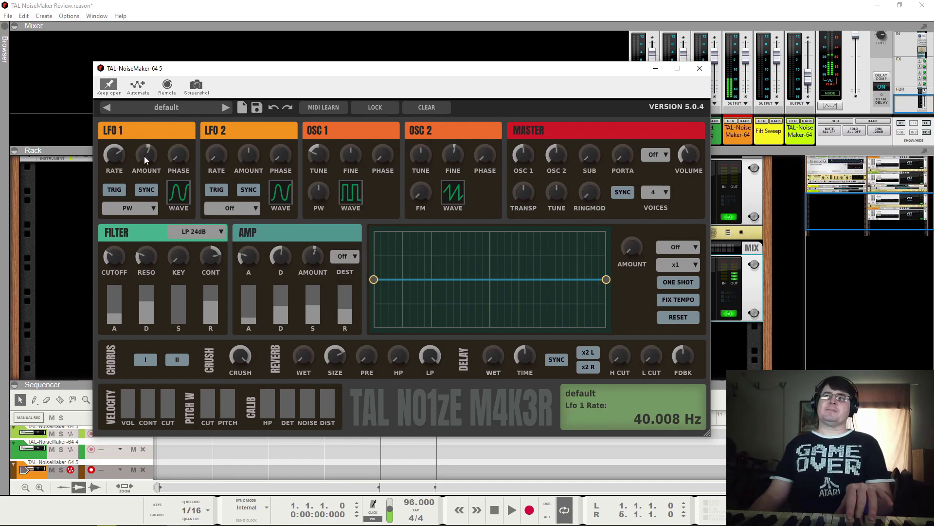
# Raise LFO 1's amount with the rate slowed to 0.688245 Hz, and change its waveform to triangle
pyautogui.moveTo(144, 156); pyautogui.dragTo(151, 128)
pyautogui.moveTo(116, 154)
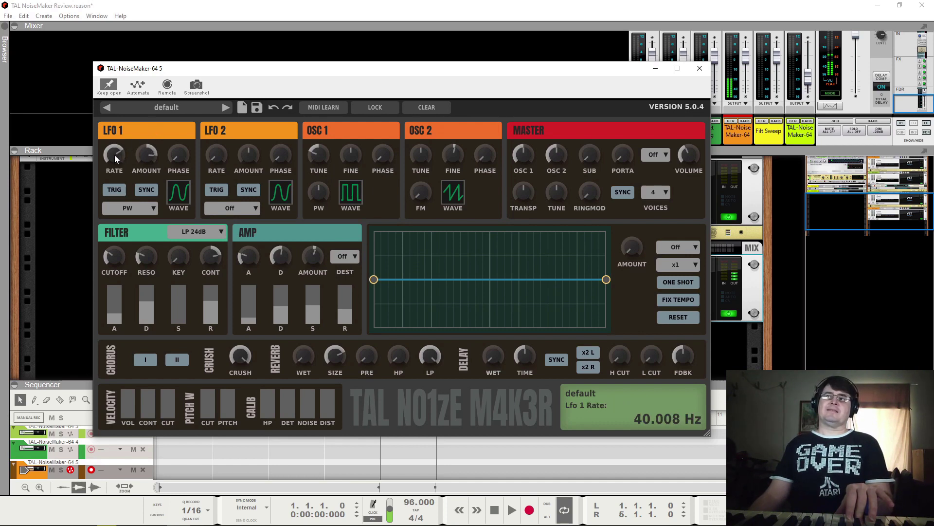
pyautogui.moveTo(114, 155); pyautogui.dragTo(123, 209)
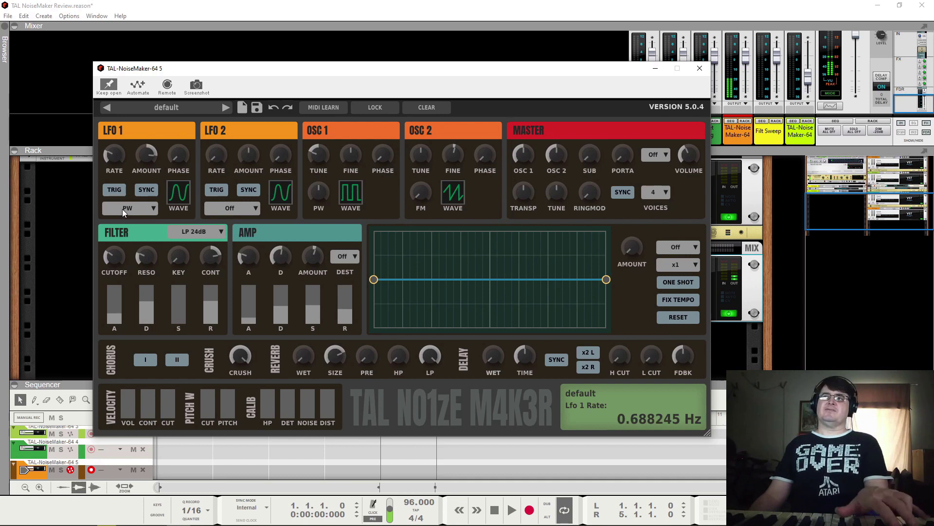
pyautogui.click(179, 199)
pyautogui.click(183, 245)
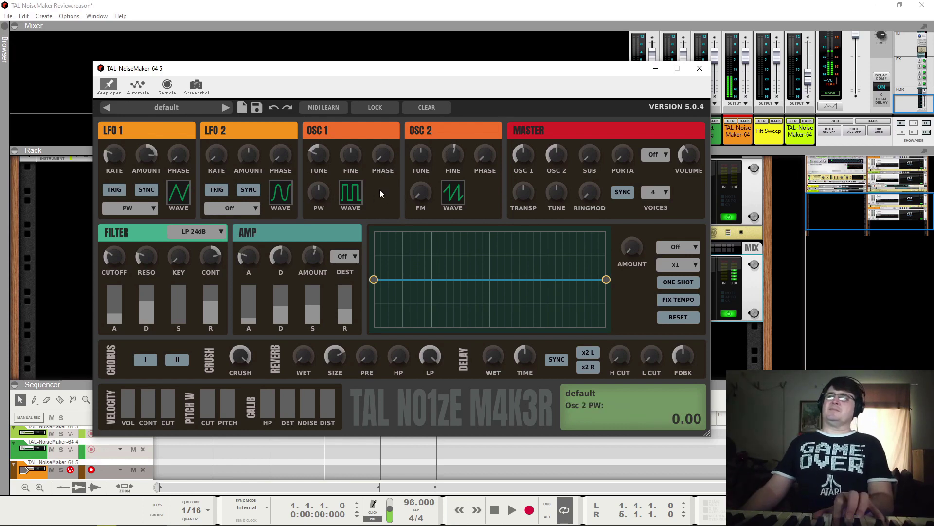
# Reset Osc 1's tune, lengthen the amp envelope's attack and decay, and raise LFO 1's rate to 4.26009 Hz
pyautogui.doubleClick(318, 156)
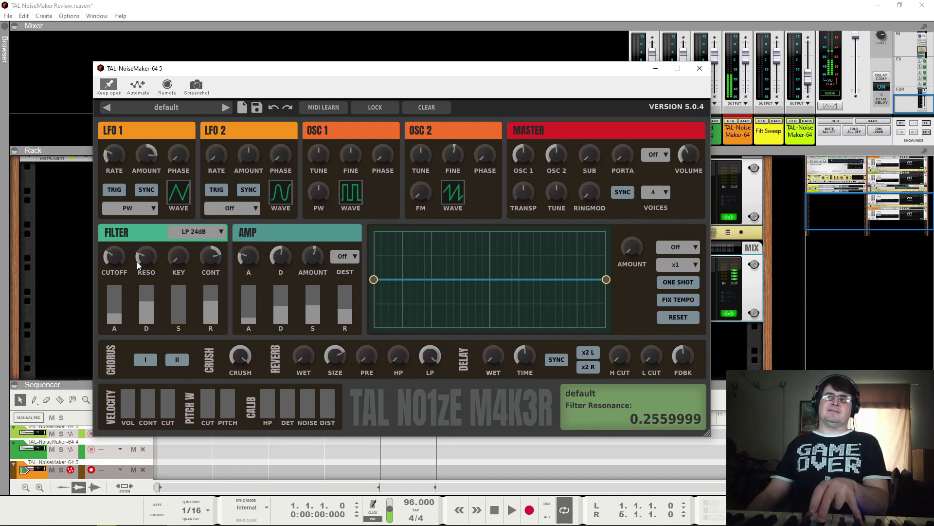
pyautogui.moveTo(251, 315); pyautogui.dragTo(286, 277)
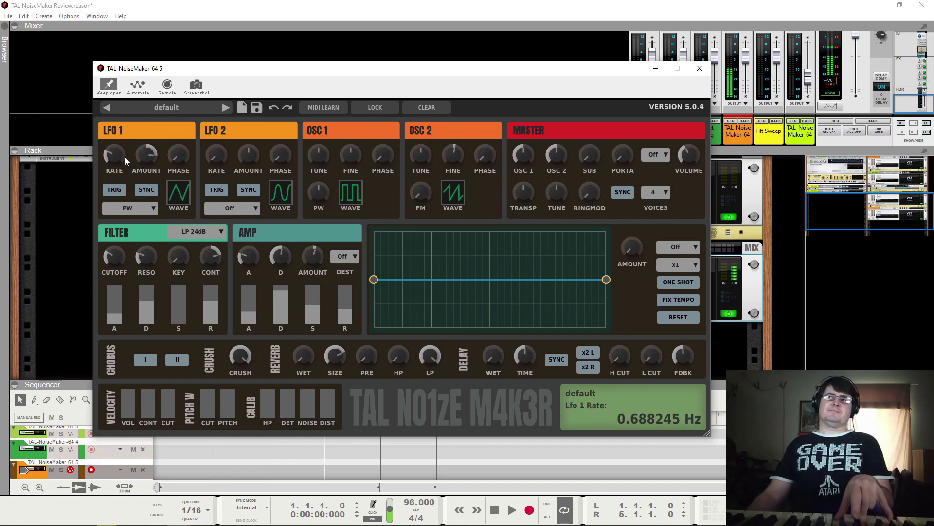
pyautogui.moveTo(125, 157); pyautogui.dragTo(124, 133)
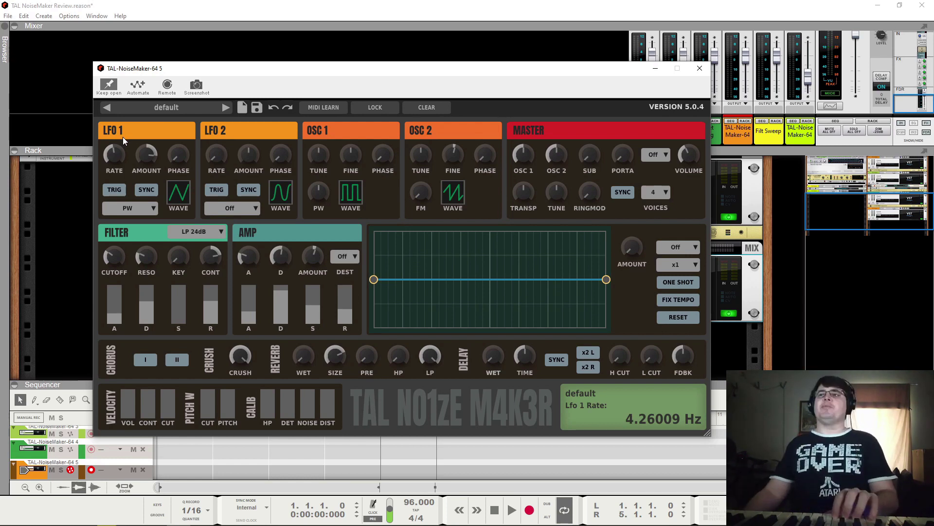
# Route LFO 2 to Osc2 with a rate of about 7.6 Hz and an amount of 0.17
pyautogui.click(217, 208)
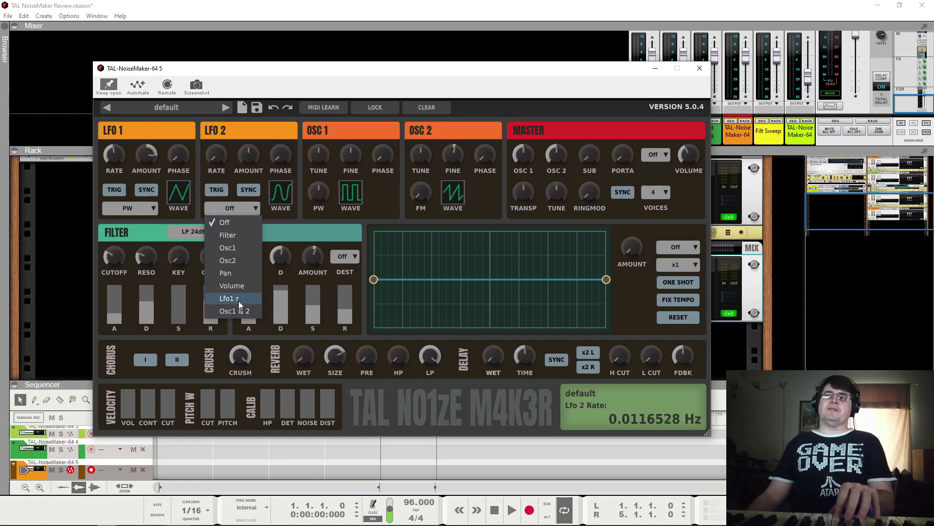
pyautogui.click(237, 264)
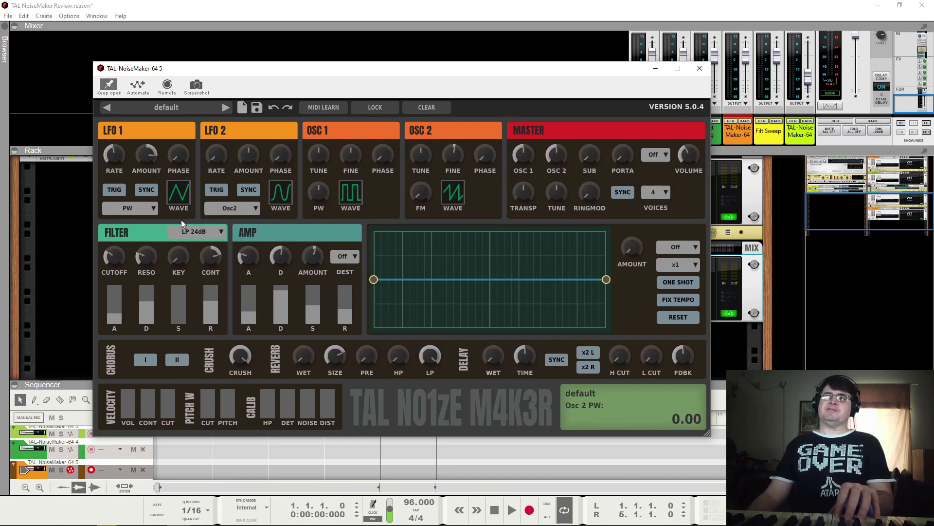
pyautogui.moveTo(248, 157); pyautogui.dragTo(253, 138)
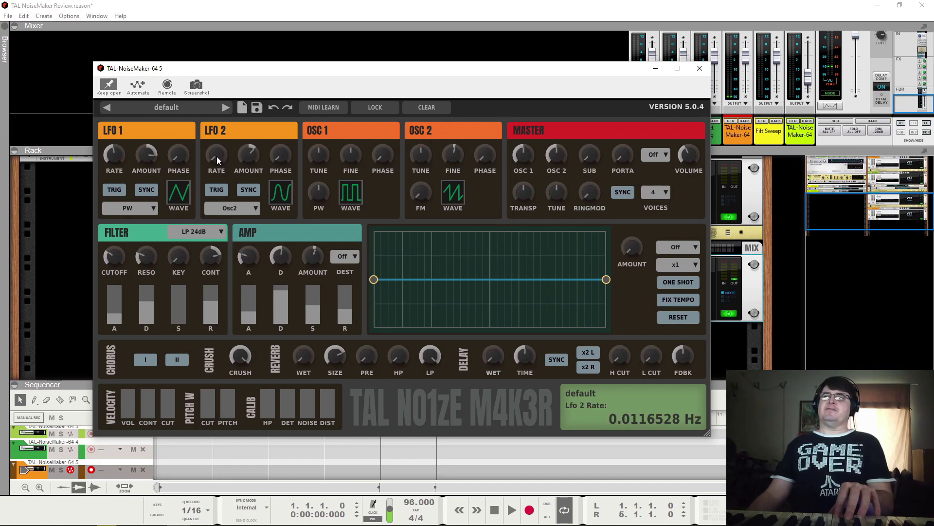
pyautogui.scroll(10, 217, 156)
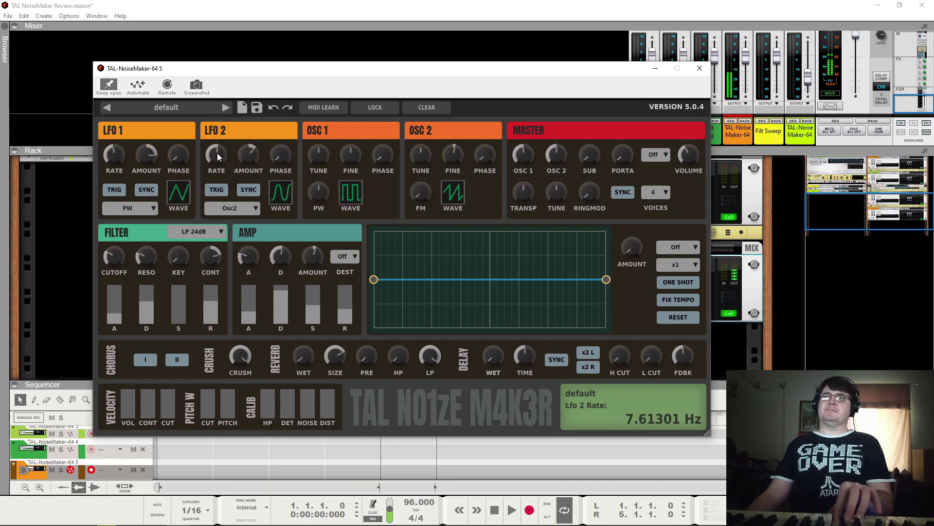
pyautogui.moveTo(217, 153); pyautogui.dragTo(248, 164)
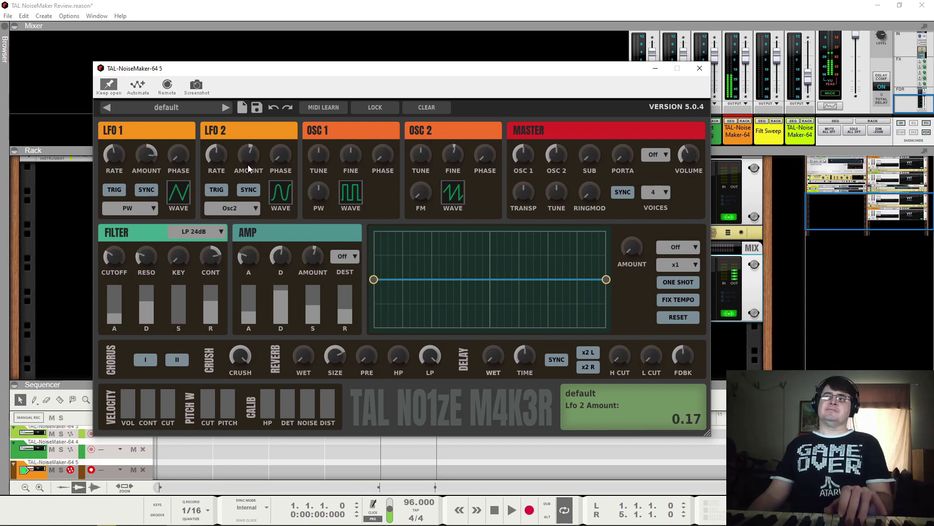
pyautogui.click(219, 155)
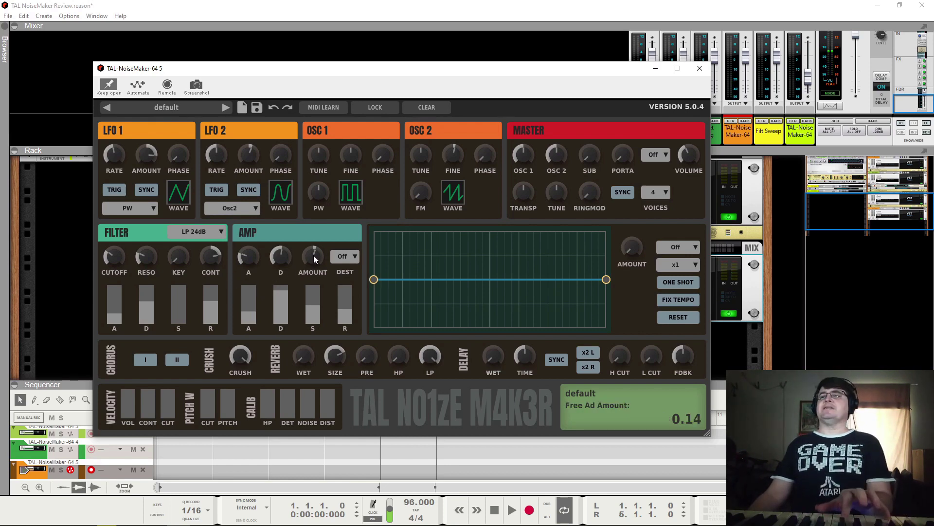
# Route the free AD envelope to Osc2 and set its amount to 0.15
pyautogui.click(346, 258)
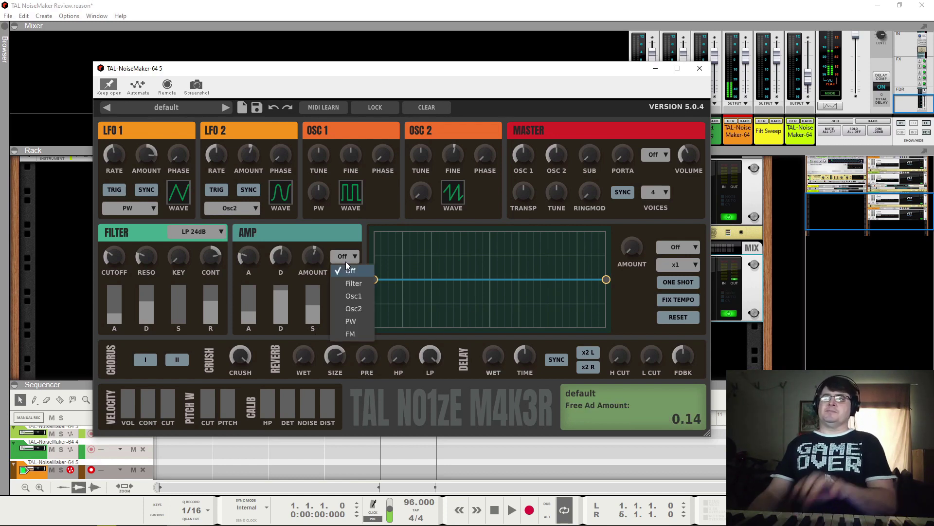
pyautogui.click(352, 309)
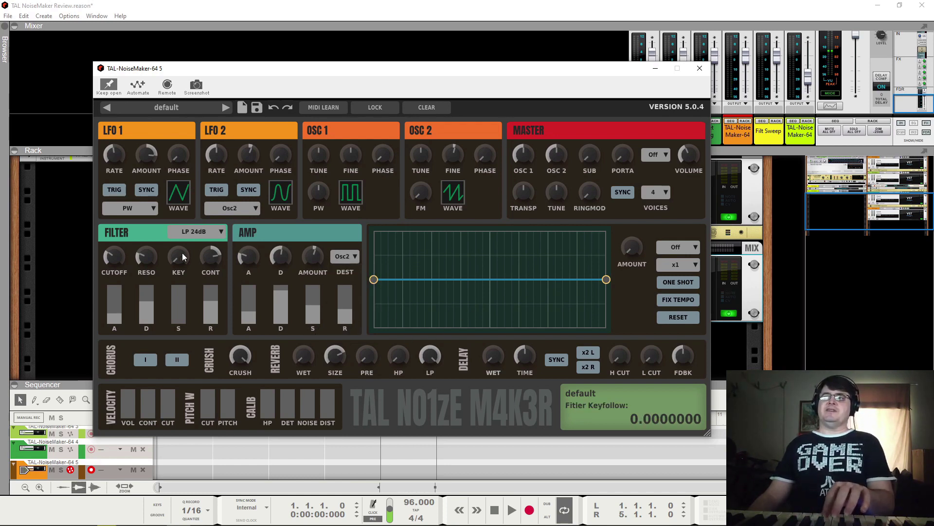
pyautogui.moveTo(314, 260)
pyautogui.mouseDown()
pyautogui.moveTo(318, 239)
pyautogui.moveTo(286, 257)
pyautogui.moveTo(308, 255)
pyautogui.moveTo(306, 273)
pyautogui.mouseUp()
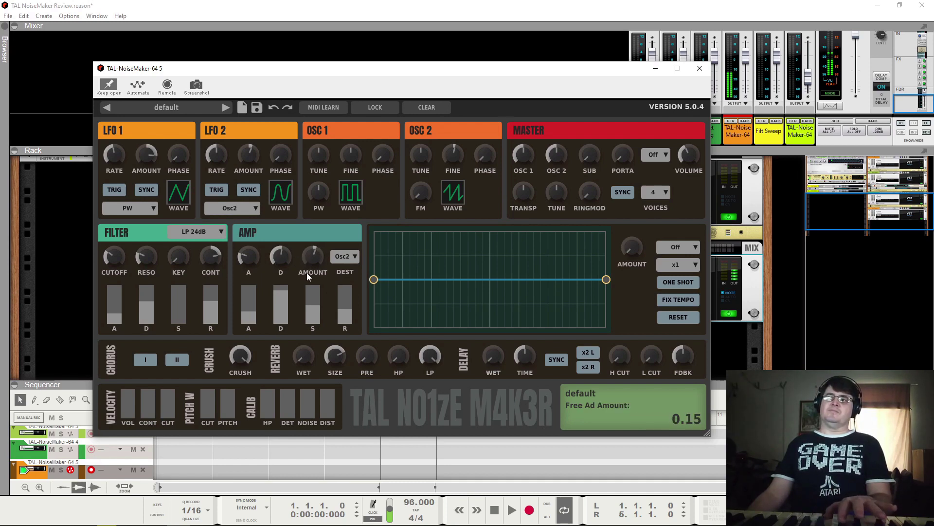
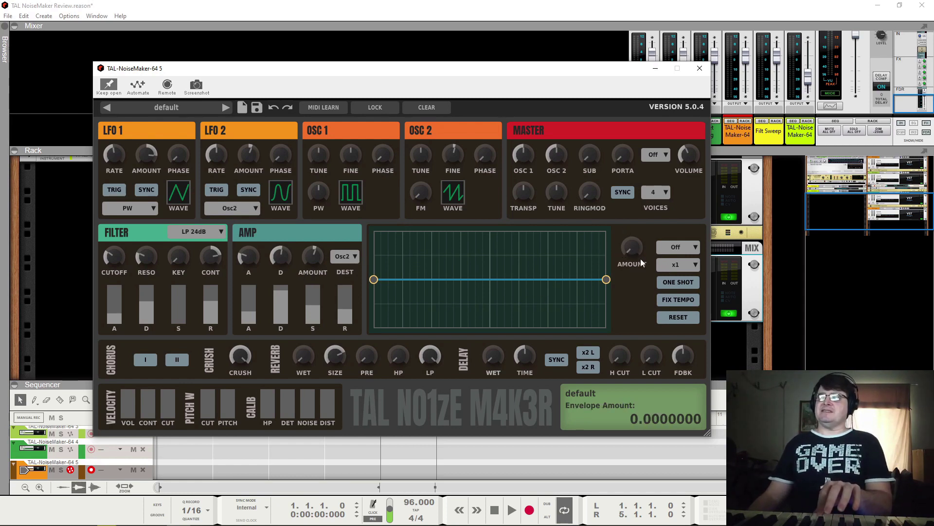
# Route the drawable envelope to Filter, add a raised point to its curve, and set its amount to 1.0
pyautogui.click(694, 244)
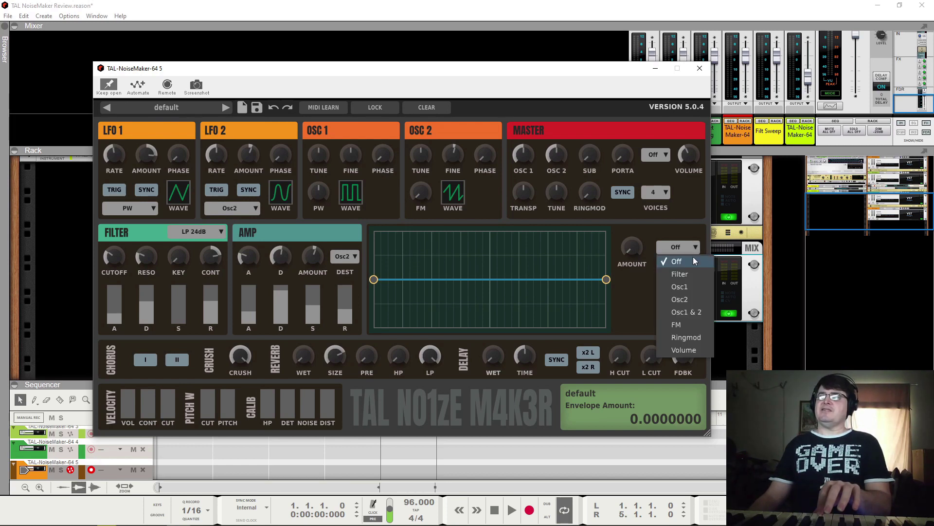
pyautogui.click(688, 275)
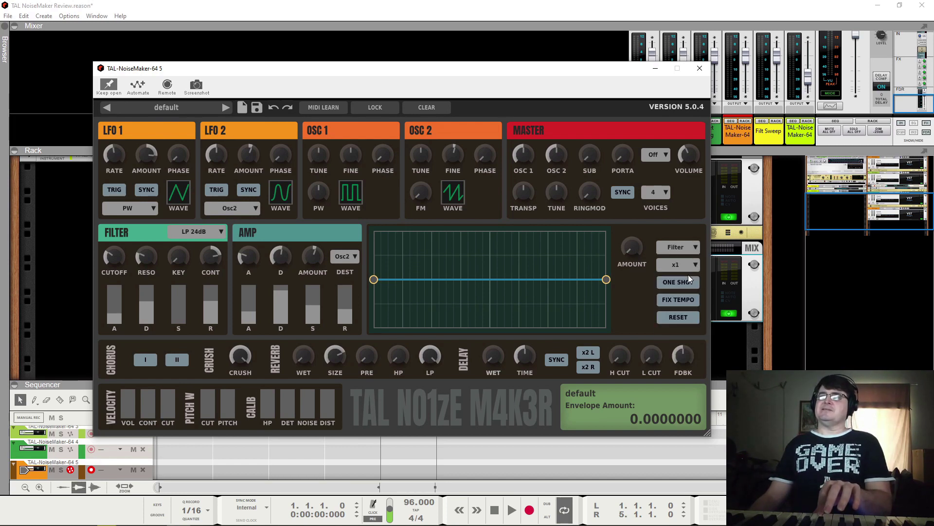
pyautogui.moveTo(418, 281); pyautogui.dragTo(427, 254)
pyautogui.moveTo(640, 241); pyautogui.dragTo(631, 204)
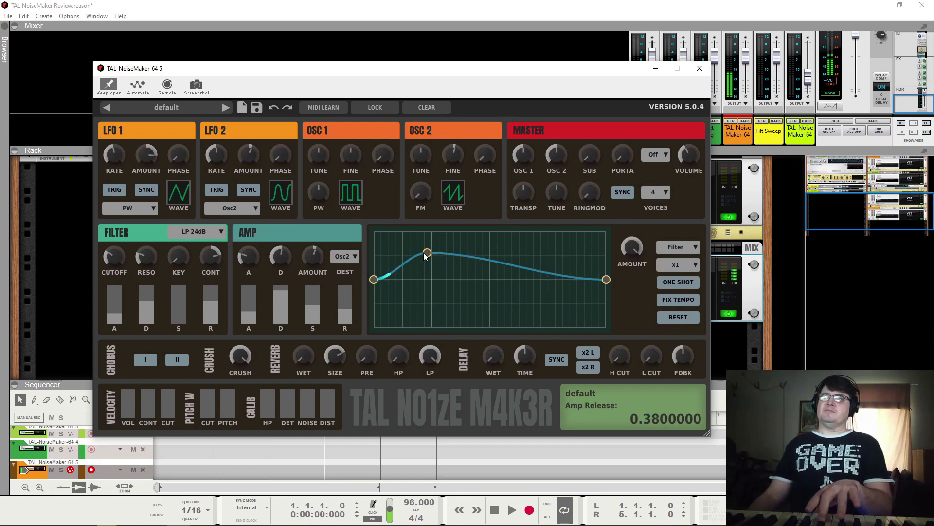
# Shape the envelope curve into alternating peaks and dips by moving the first peak earlier and adding four more points
pyautogui.moveTo(427, 253); pyautogui.dragTo(391, 251)
pyautogui.moveTo(421, 301); pyautogui.dragTo(417, 323)
pyautogui.click(469, 264)
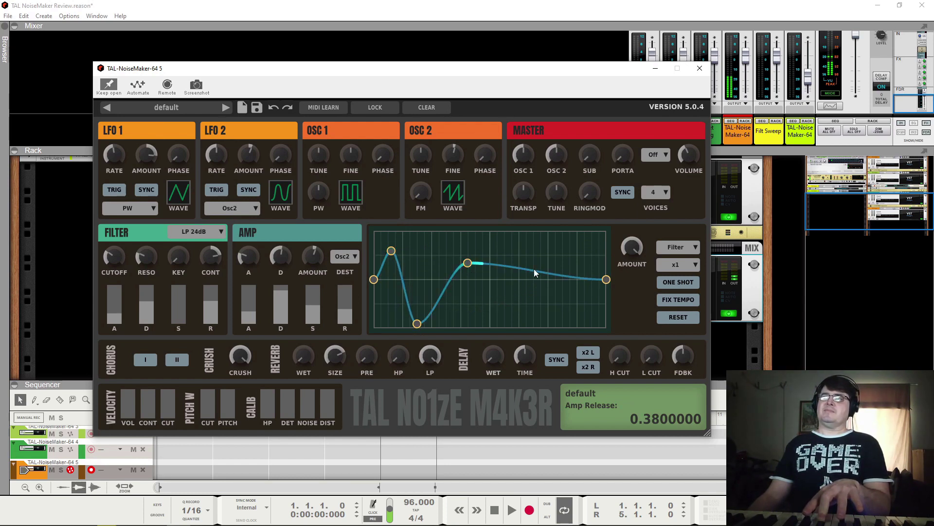
pyautogui.click(536, 302)
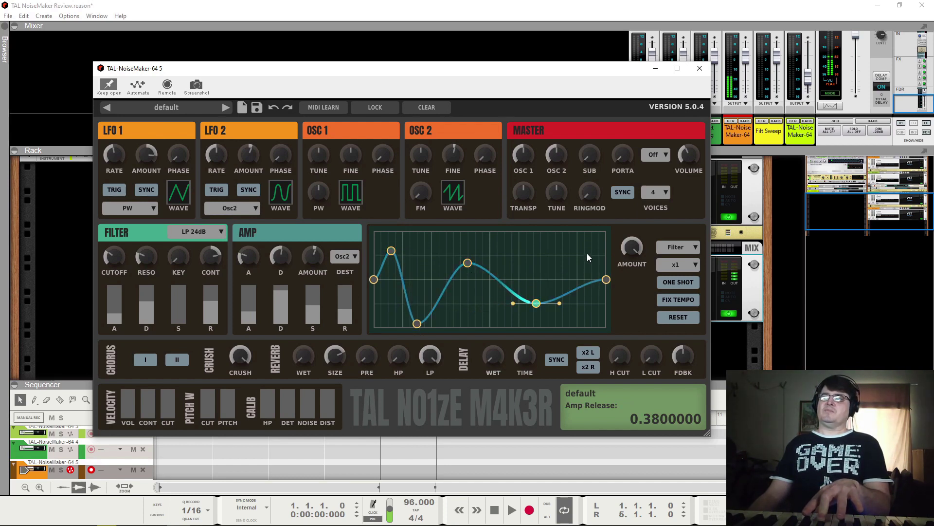
pyautogui.click(579, 238)
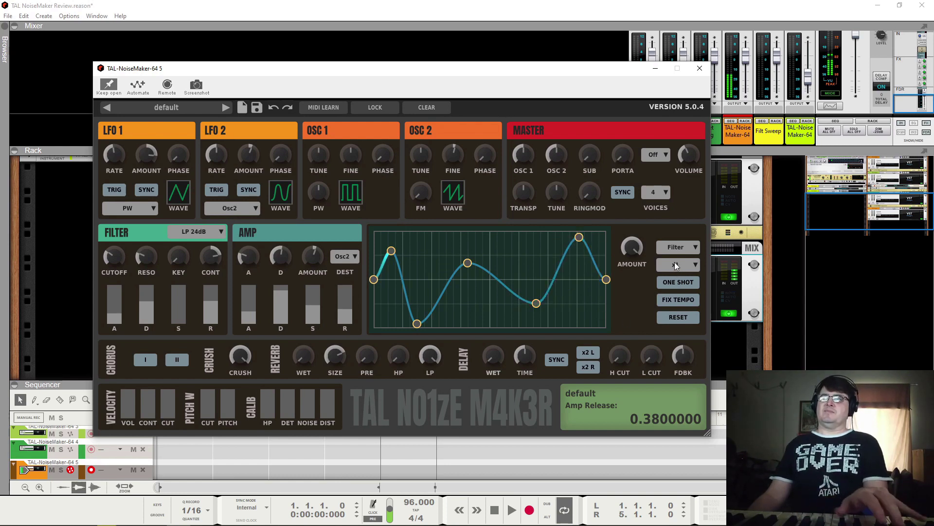
# Try the drawable envelope on Osc1, FM and Ringmod in turn
pyautogui.click(681, 248)
pyautogui.click(686, 286)
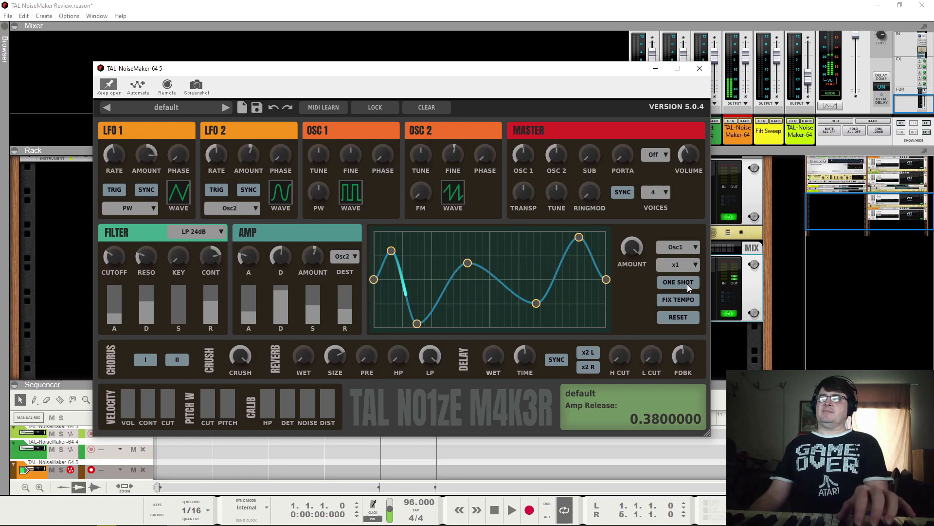
pyautogui.click(679, 247)
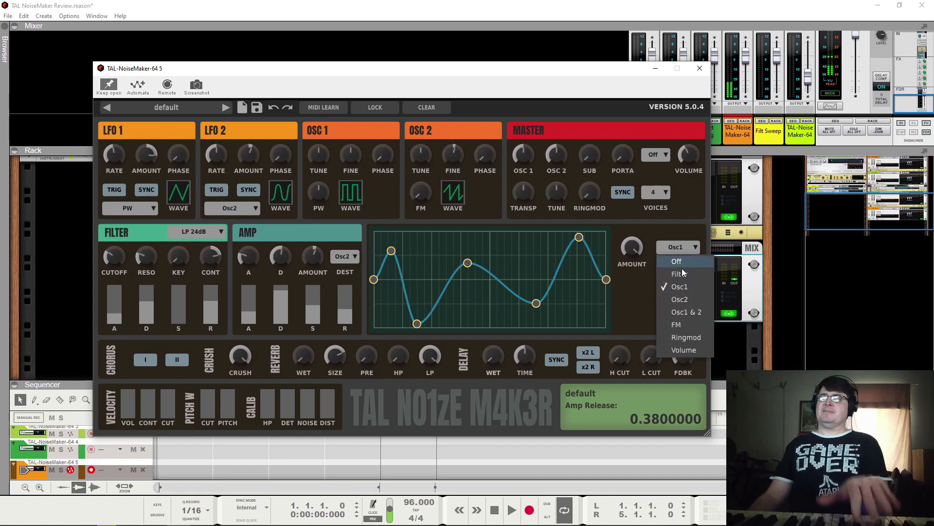
pyautogui.click(680, 325)
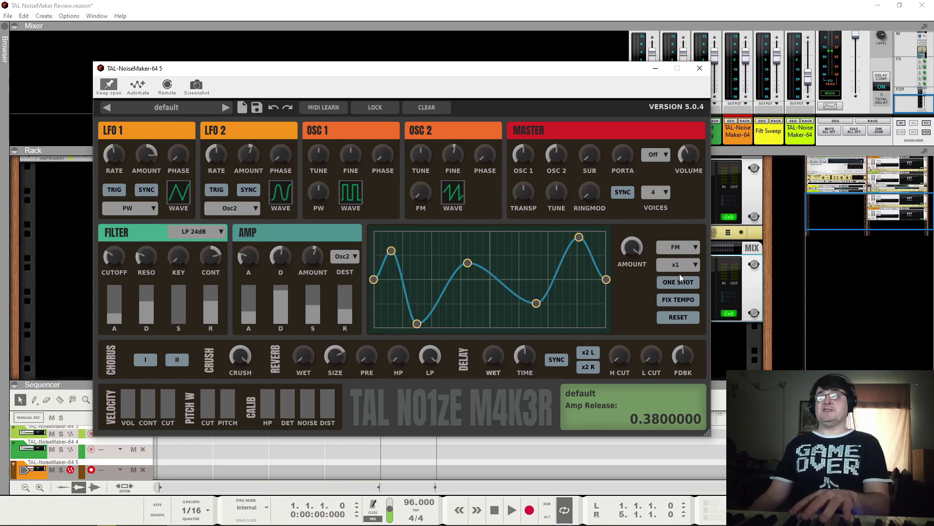
pyautogui.click(685, 244)
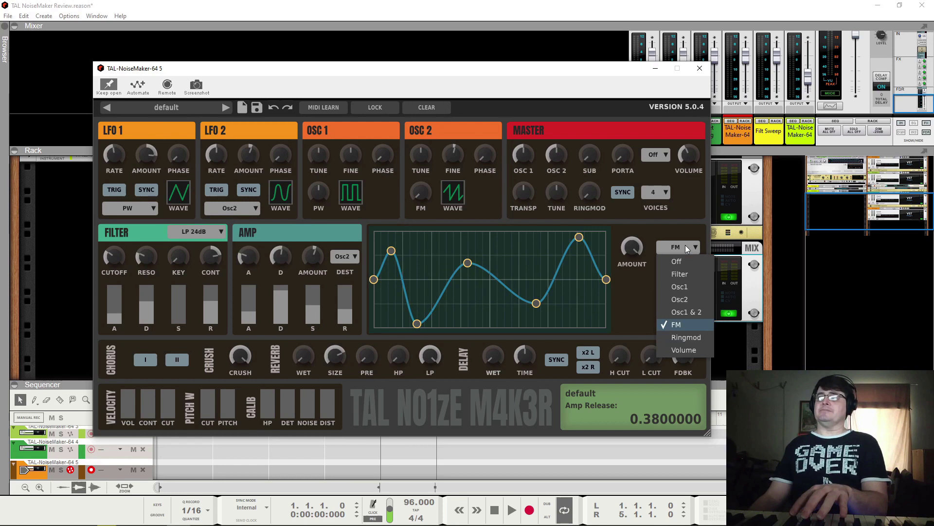
pyautogui.click(684, 335)
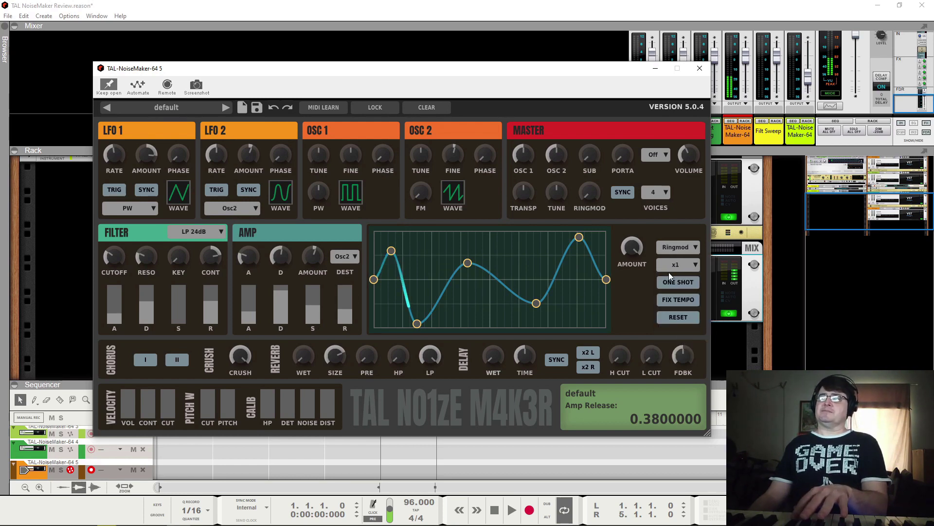
# Route the drawable envelope to Volume and set its speed to x16
pyautogui.click(671, 247)
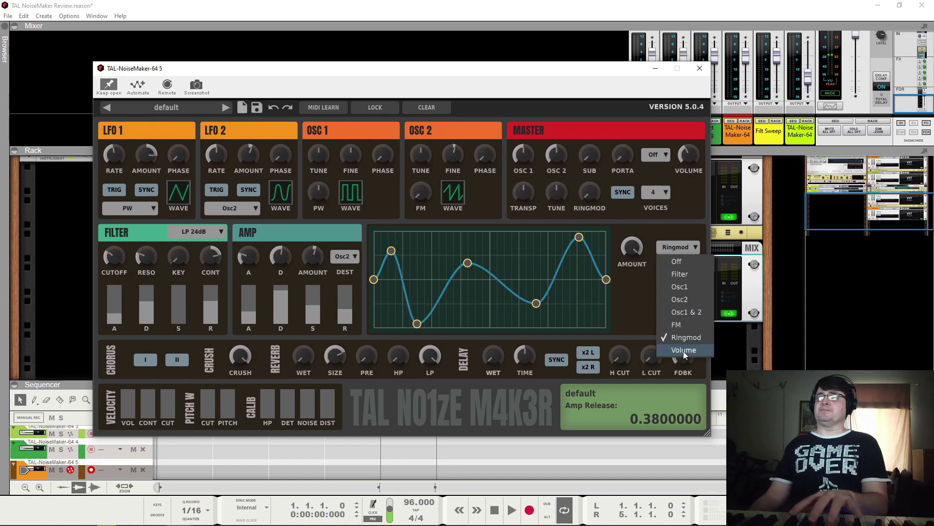
pyautogui.click(680, 355)
pyautogui.click(682, 266)
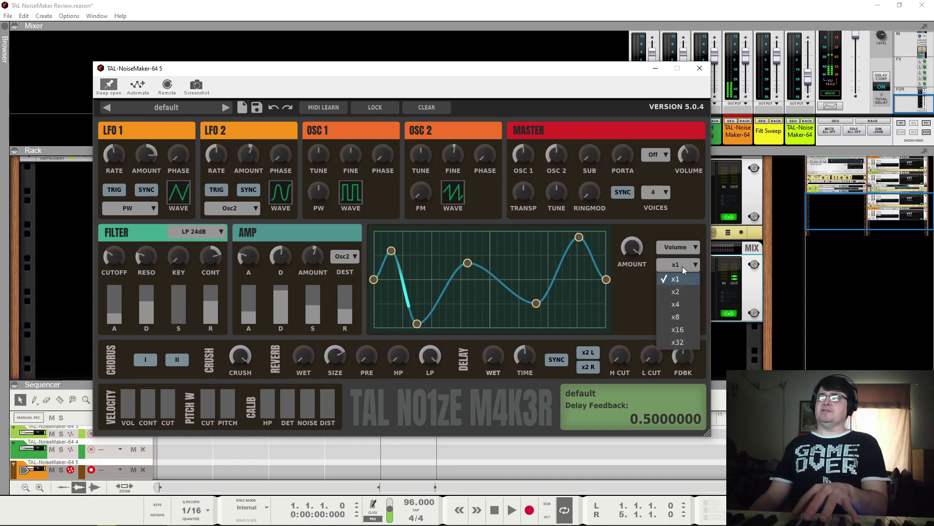
pyautogui.click(672, 330)
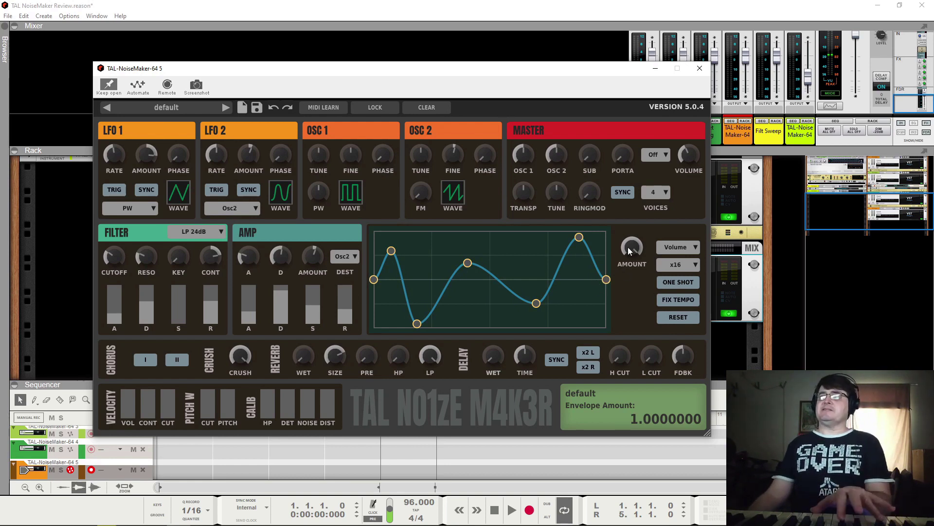
# Sweep the drawable envelope's amount down through 0.528 and bring it back up to 1.0
pyautogui.moveTo(628, 247); pyautogui.dragTo(639, 305)
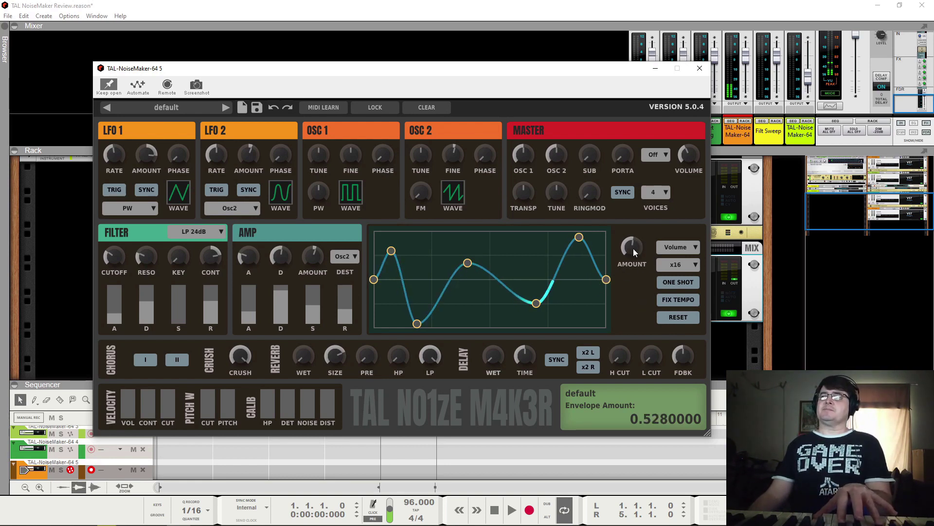
pyautogui.moveTo(632, 248); pyautogui.dragTo(642, 320)
pyautogui.moveTo(643, 320); pyautogui.dragTo(634, 190)
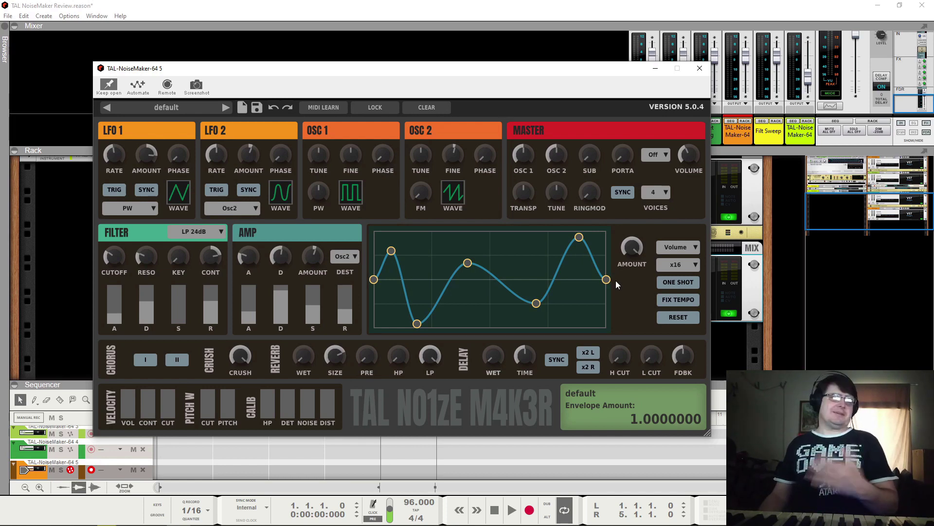
pyautogui.moveTo(635, 250)
pyautogui.mouseDown()
pyautogui.moveTo(638, 285)
pyautogui.moveTo(638, 240)
pyautogui.mouseUp()
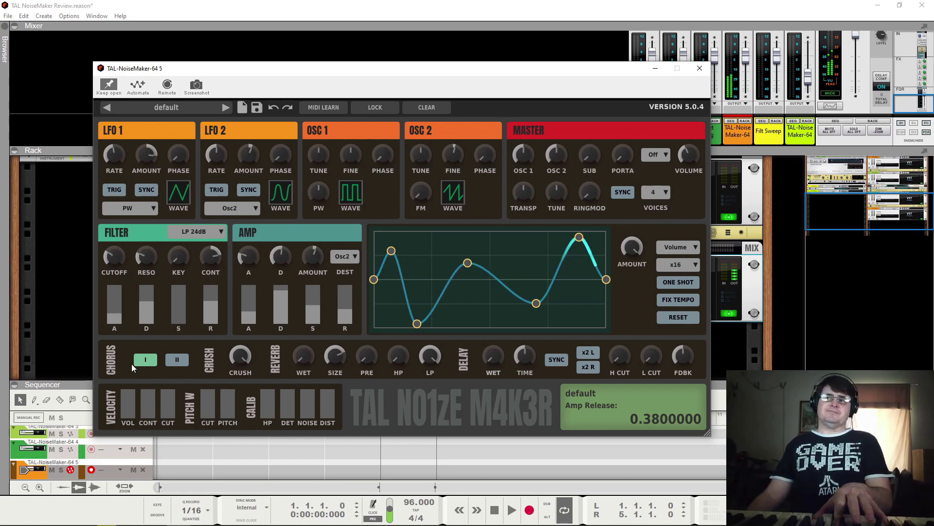
# Compare chorus I, no chorus and chorus II, leaving chorus I as the only one enabled
pyautogui.click(177, 359)
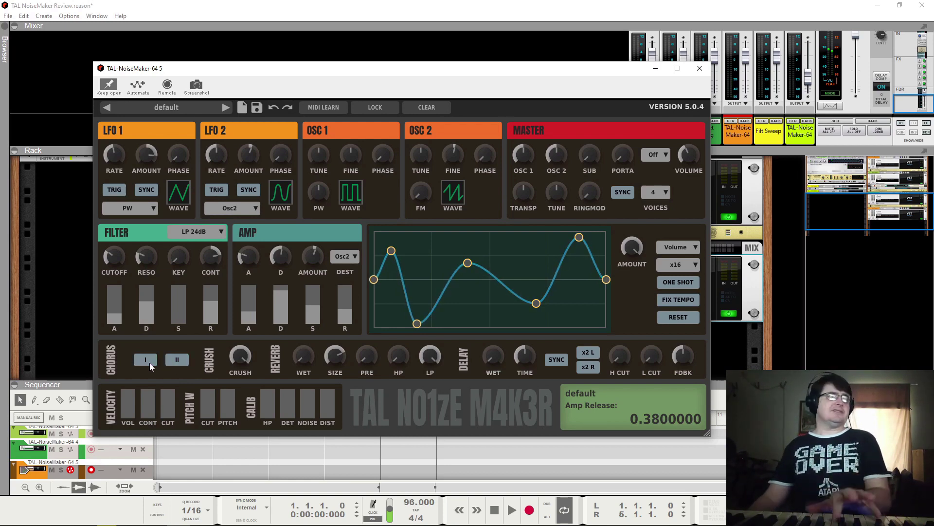
pyautogui.click(150, 363)
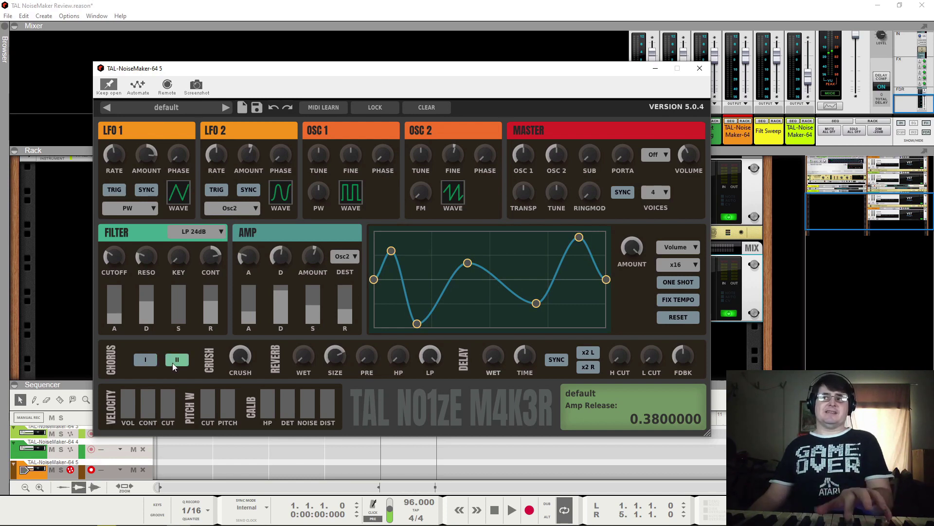
pyautogui.click(173, 363)
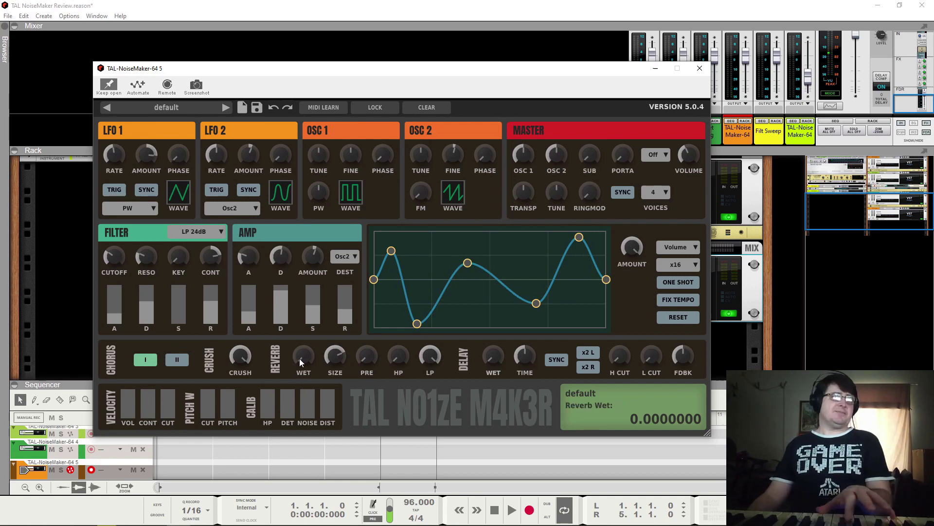
# Raise the reverb's wet level and pre-delay, and reset its size before setting it to a smaller value
pyautogui.moveTo(305, 359); pyautogui.dragTo(300, 325)
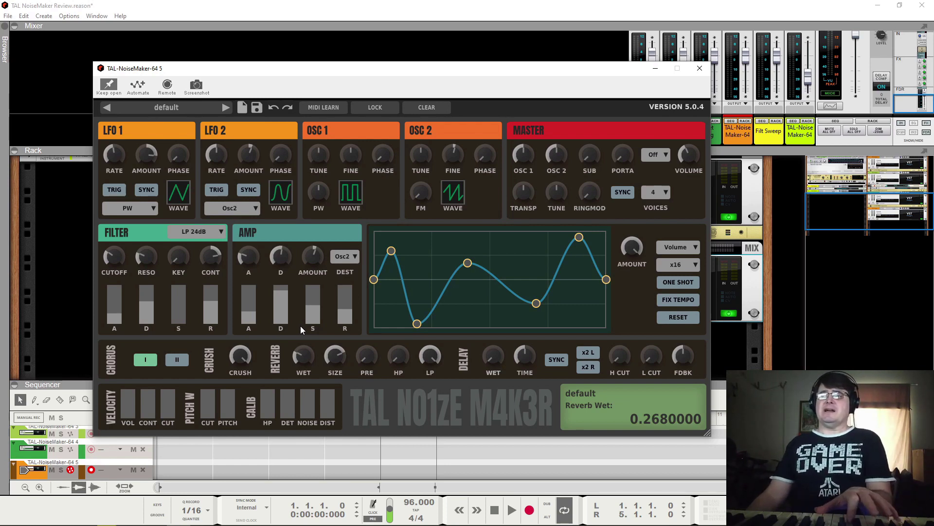
pyautogui.moveTo(303, 359)
pyautogui.mouseDown()
pyautogui.moveTo(306, 300)
pyautogui.moveTo(308, 365)
pyautogui.mouseUp()
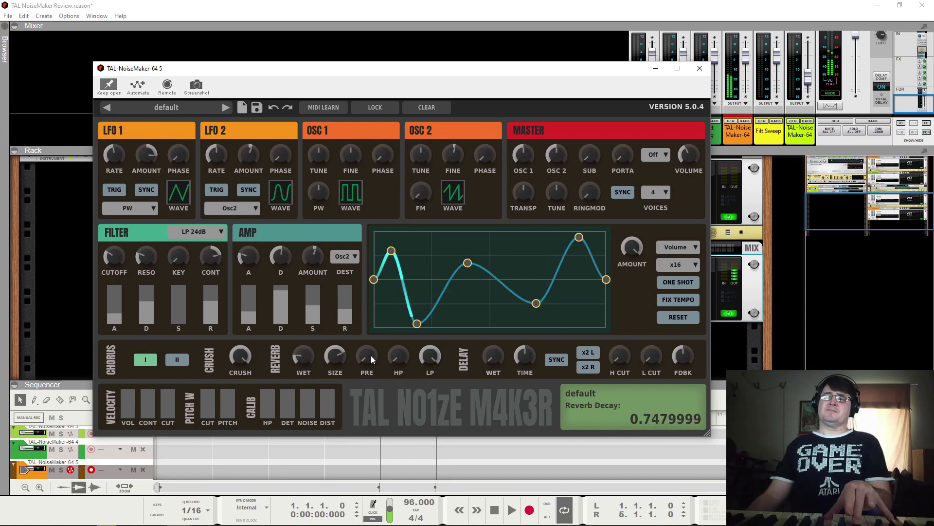
pyautogui.moveTo(369, 355)
pyautogui.mouseDown()
pyautogui.moveTo(370, 339)
pyautogui.moveTo(359, 355)
pyautogui.mouseUp()
pyautogui.click(398, 355)
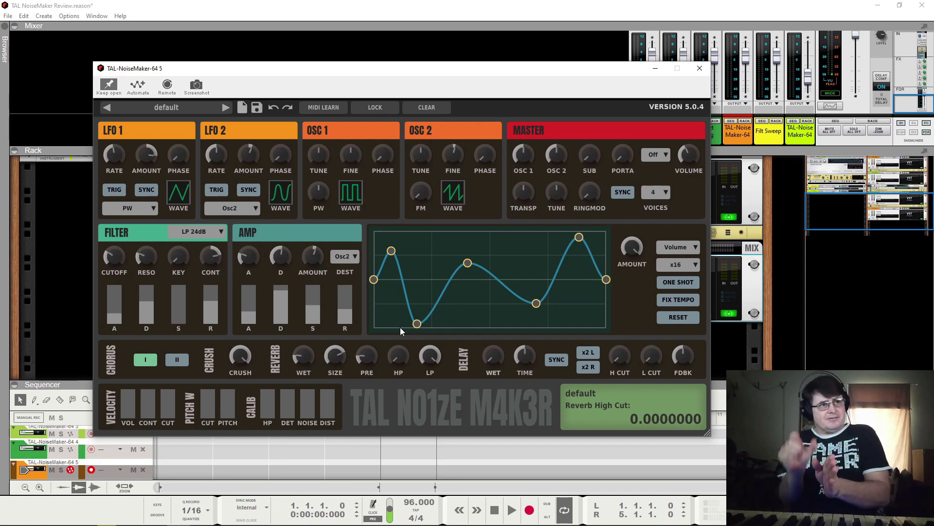
pyautogui.doubleClick(337, 354)
pyautogui.moveTo(340, 355); pyautogui.dragTo(340, 337)
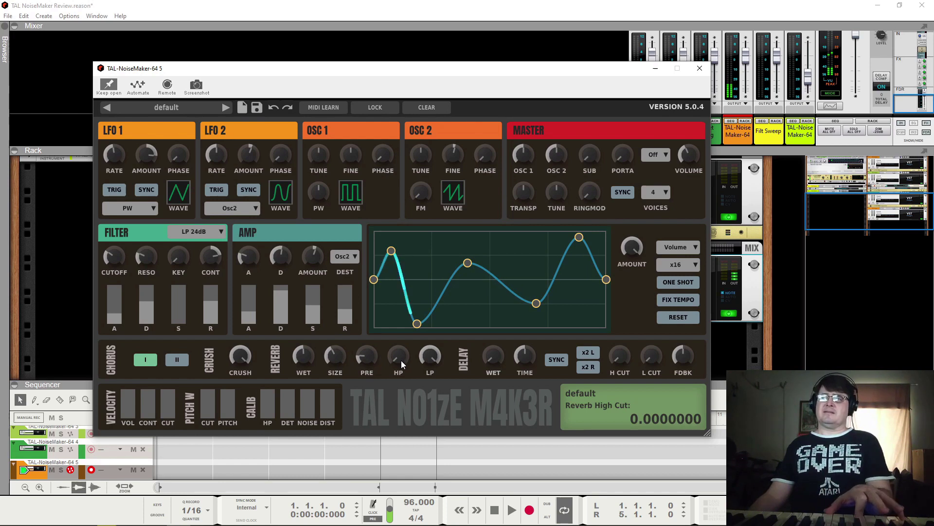
# Set the reverb's high-pass to 0.204, lower its low-pass slightly, and reduce the wet level to about halfway
pyautogui.moveTo(401, 360); pyautogui.dragTo(395, 269)
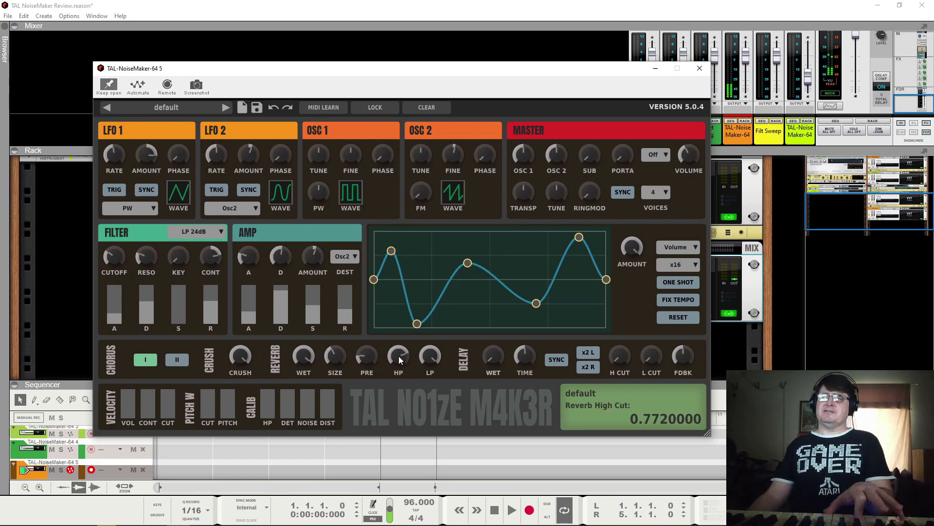
pyautogui.moveTo(398, 355); pyautogui.dragTo(410, 424)
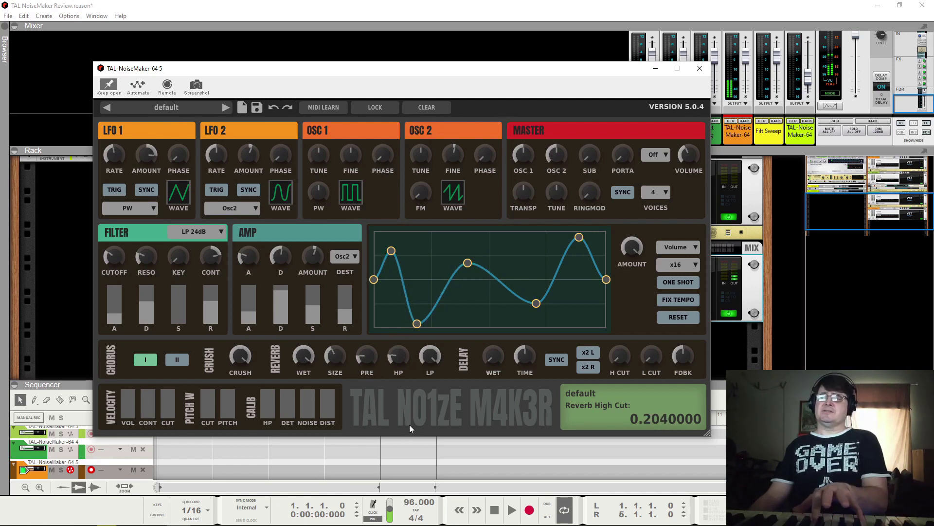
pyautogui.moveTo(433, 358); pyautogui.dragTo(436, 390)
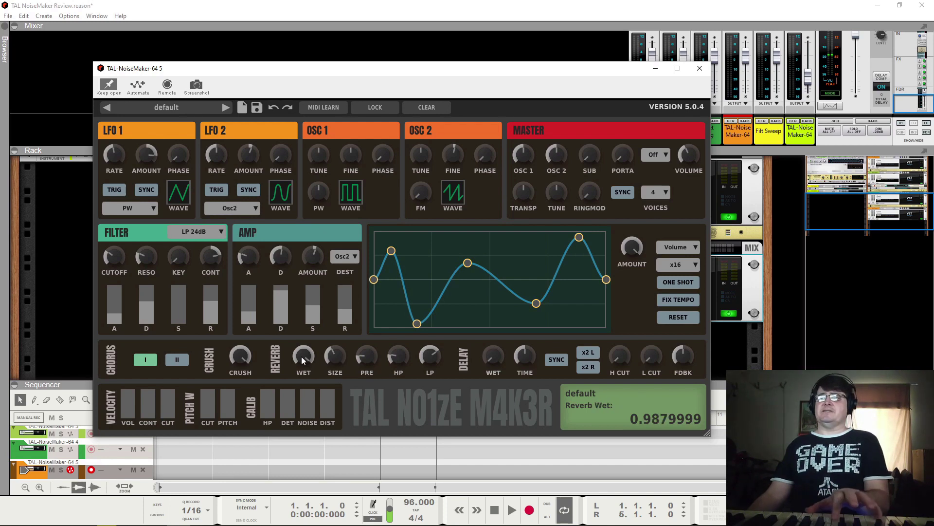
pyautogui.moveTo(342, 340); pyautogui.dragTo(310, 405)
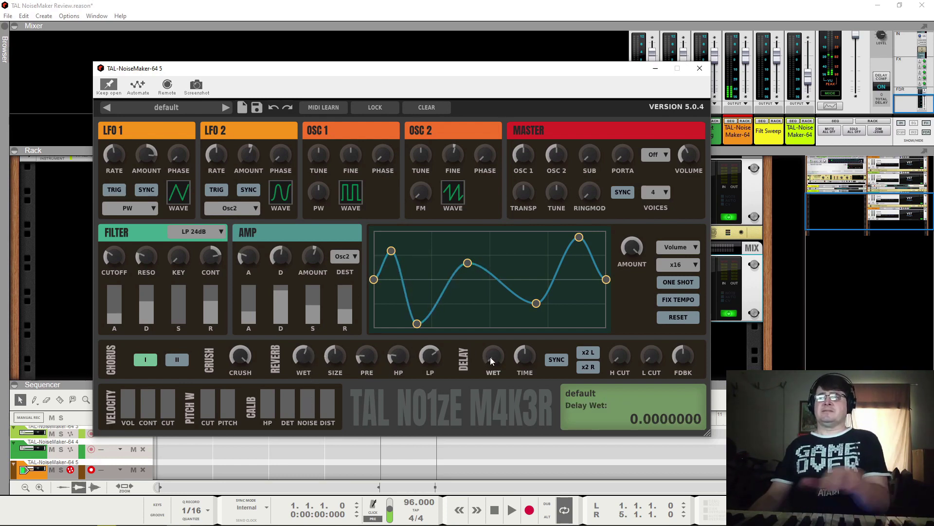
# Raise the delay's wet level to 0.592 and reduce its feedback to below 0.22
pyautogui.moveTo(493, 362); pyautogui.dragTo(495, 257)
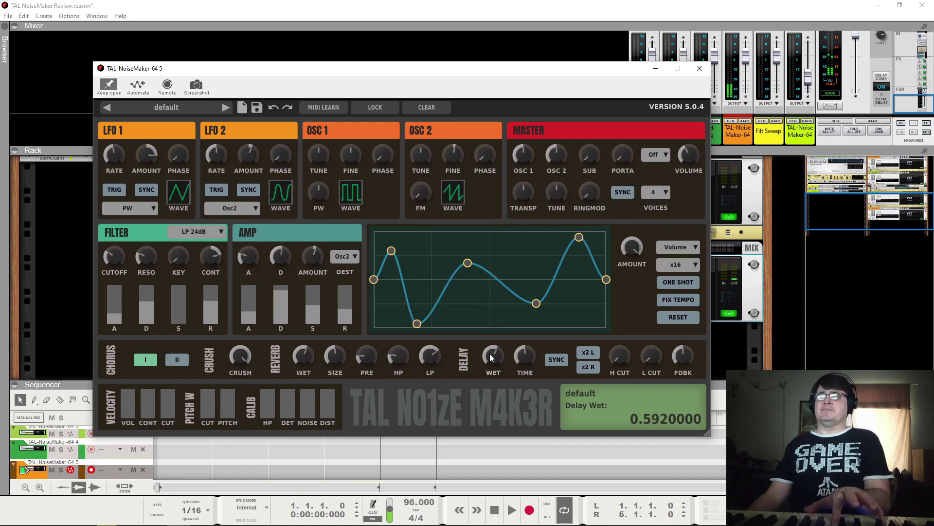
pyautogui.doubleClick(683, 355)
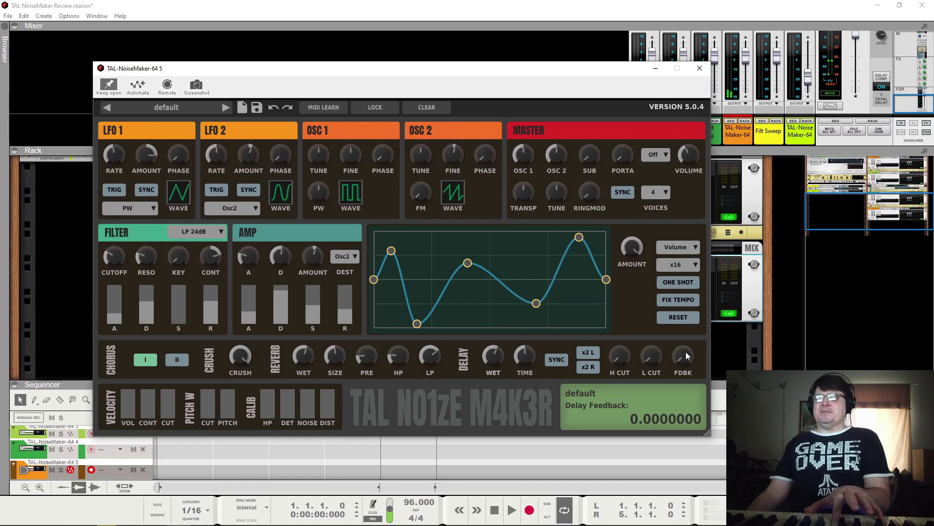
pyautogui.moveTo(686, 360); pyautogui.dragTo(684, 334)
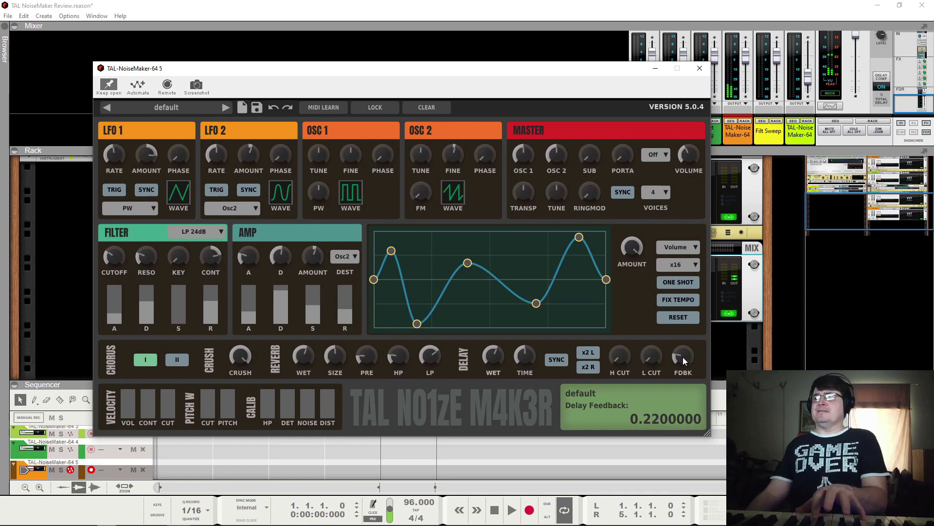
pyautogui.moveTo(682, 357); pyautogui.dragTo(630, 374)
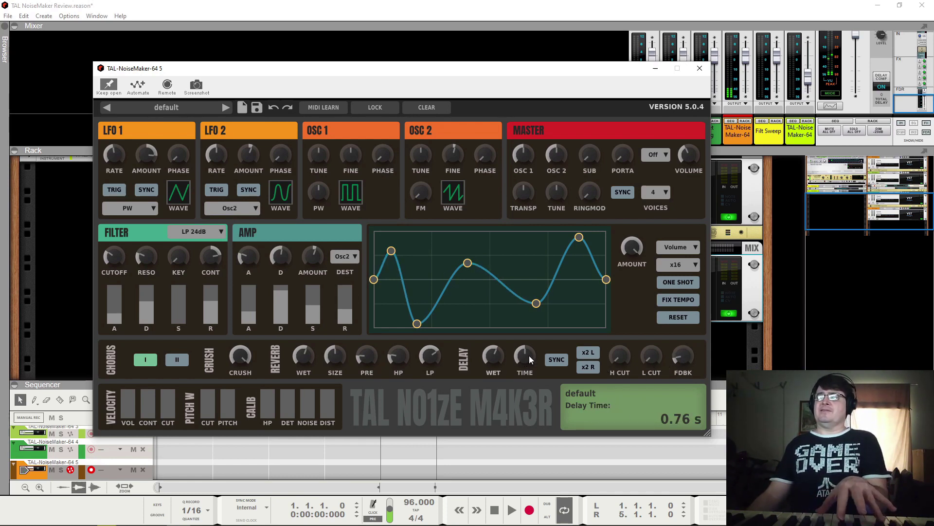
# Shorten the delay time to 0.15 s
pyautogui.moveTo(527, 384); pyautogui.dragTo(527, 393)
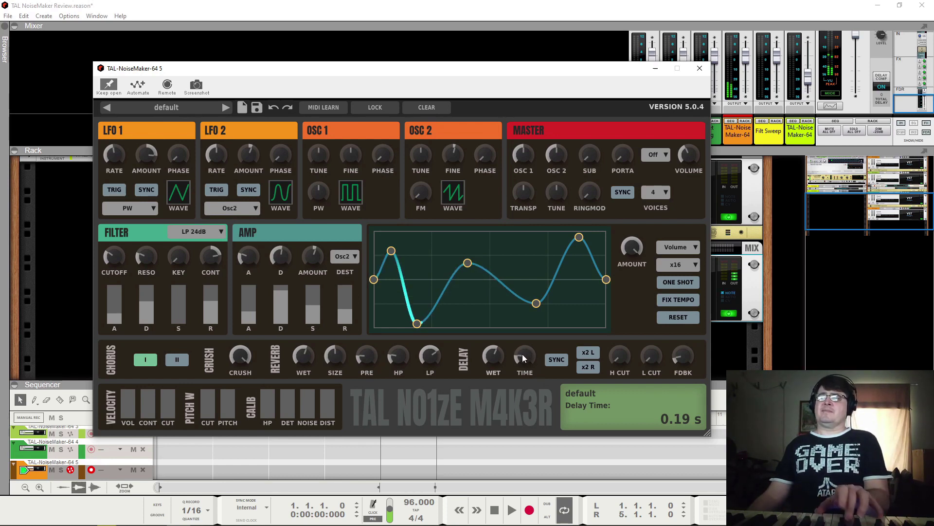
pyautogui.moveTo(521, 355)
pyautogui.mouseDown()
pyautogui.moveTo(525, 367)
pyautogui.moveTo(524, 352)
pyautogui.mouseUp()
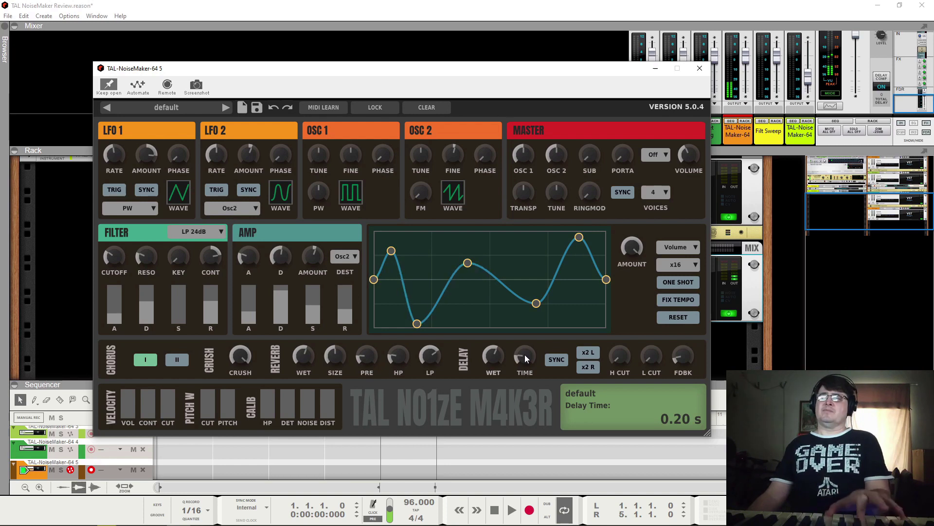
pyautogui.moveTo(525, 354)
pyautogui.mouseDown()
pyautogui.moveTo(538, 248)
pyautogui.moveTo(532, 374)
pyautogui.moveTo(531, 360)
pyautogui.mouseUp()
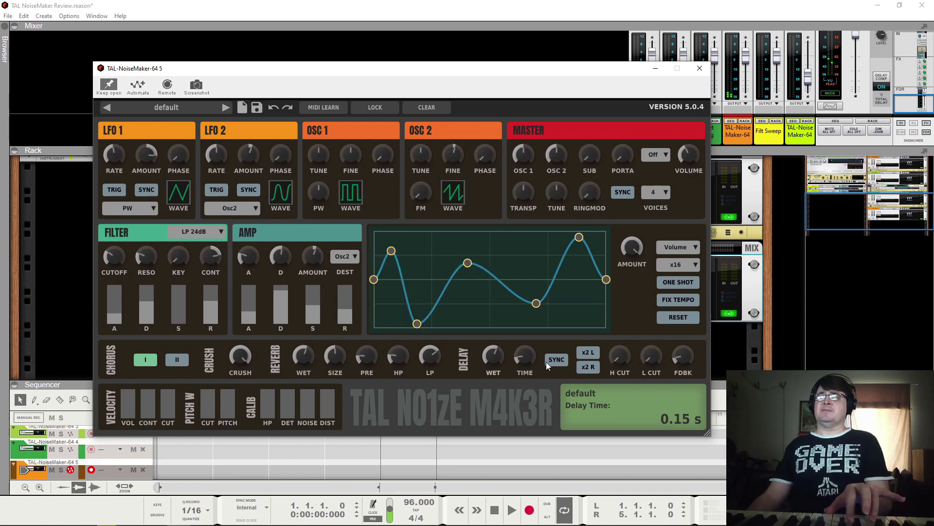
# Try doubling the right delay channel, raise the delay feedback to about 0.32, and turn the doubling back off
pyautogui.click(590, 366)
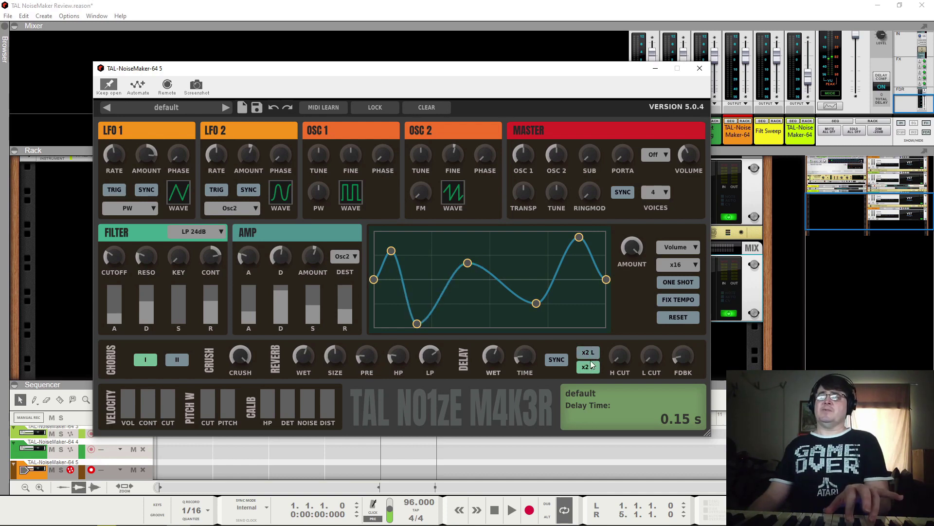
pyautogui.click(589, 368)
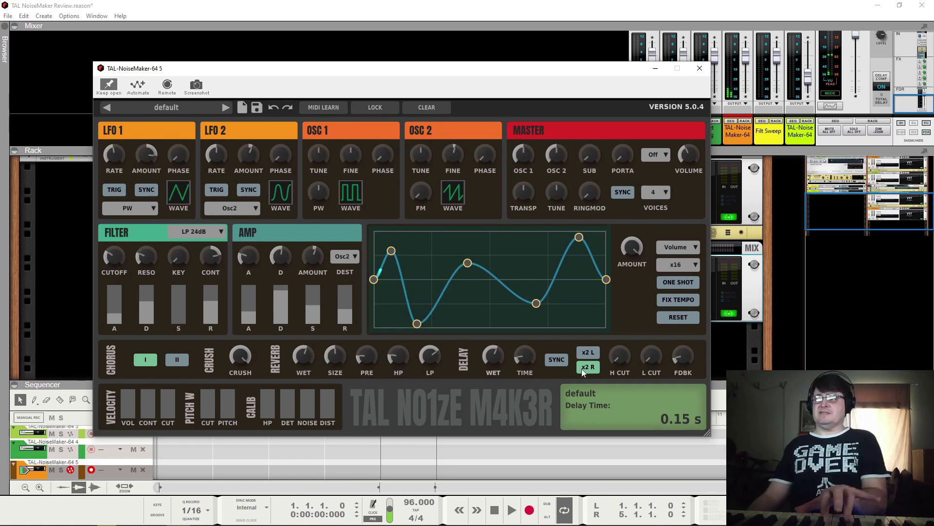
pyautogui.moveTo(684, 357)
pyautogui.mouseDown()
pyautogui.moveTo(682, 333)
pyautogui.moveTo(673, 355)
pyautogui.mouseUp()
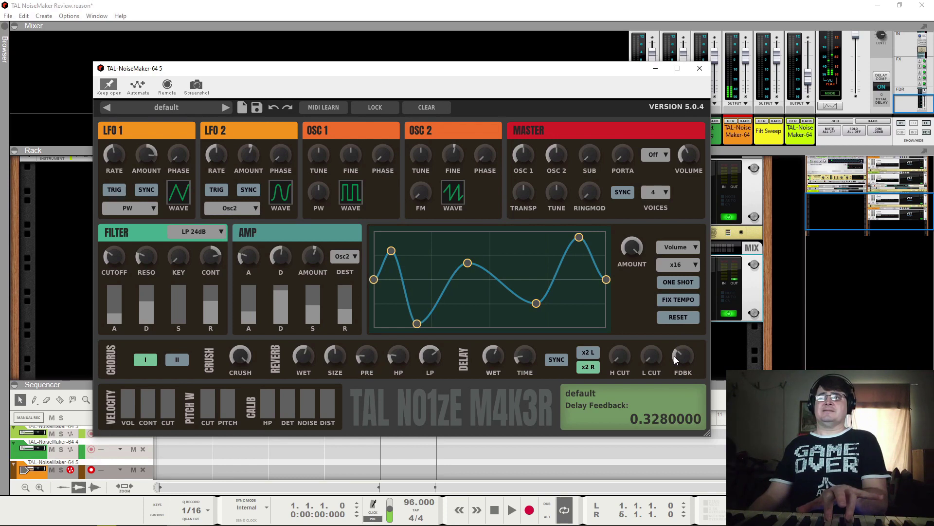
pyautogui.moveTo(685, 361)
pyautogui.mouseDown()
pyautogui.moveTo(685, 382)
pyautogui.moveTo(686, 348)
pyautogui.mouseUp()
pyautogui.click(597, 367)
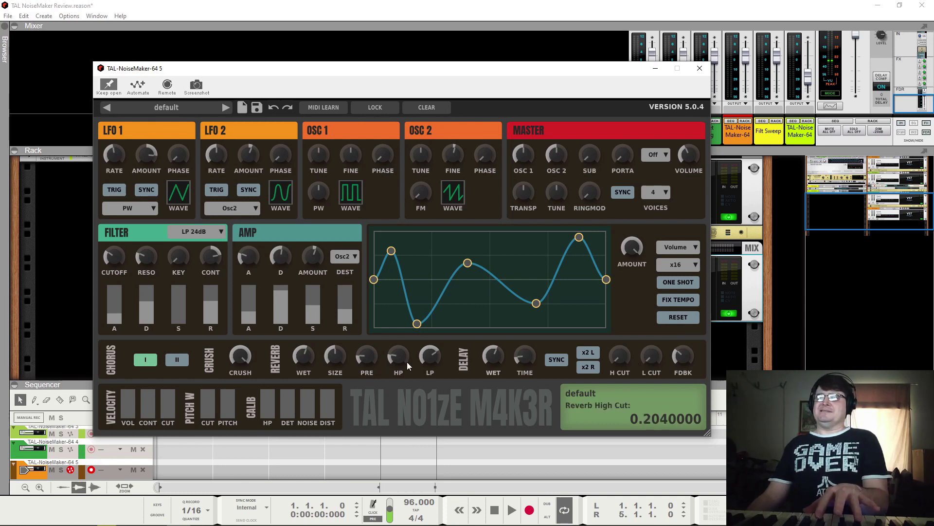
pyautogui.moveTo(405, 352); pyautogui.dragTo(399, 360)
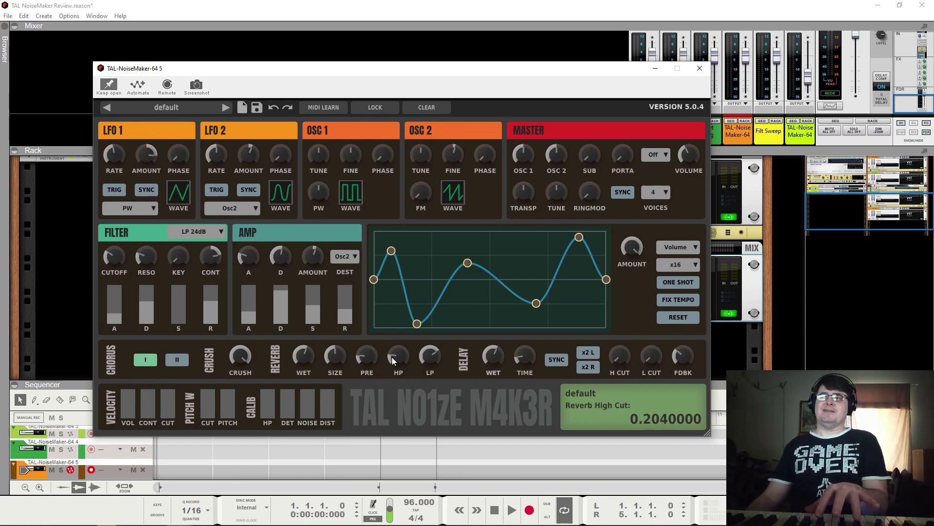
pyautogui.click(431, 355)
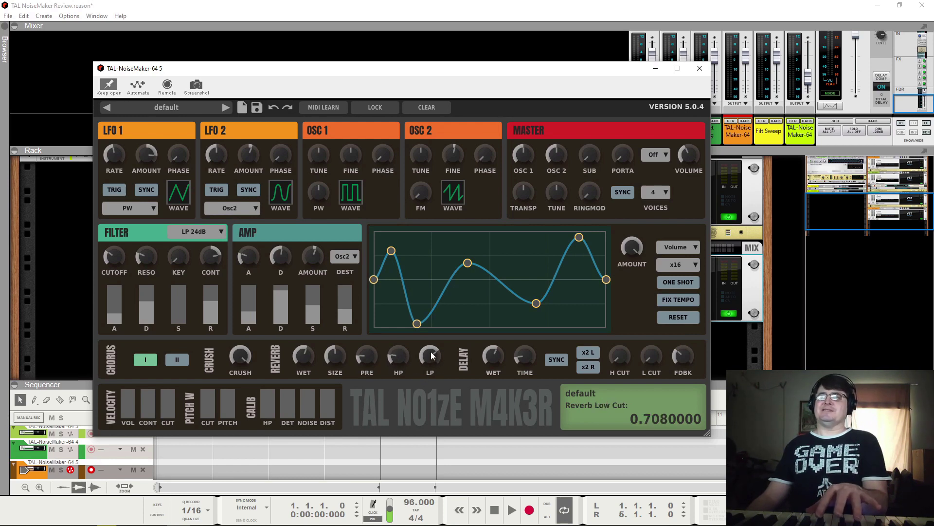
# Set the delay's high cut to 0.528, raise its low cut slightly, and increase the delay's wet level
pyautogui.moveTo(613, 359)
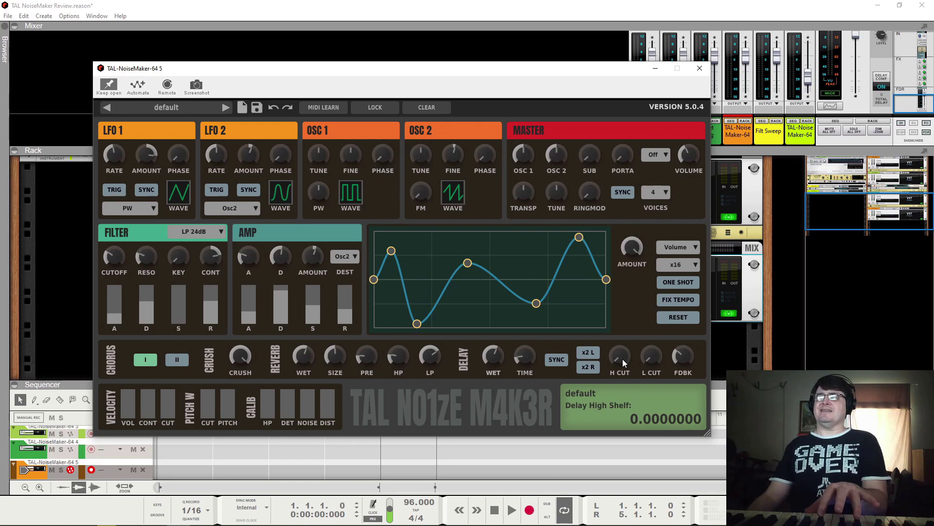
pyautogui.moveTo(622, 358); pyautogui.dragTo(620, 276)
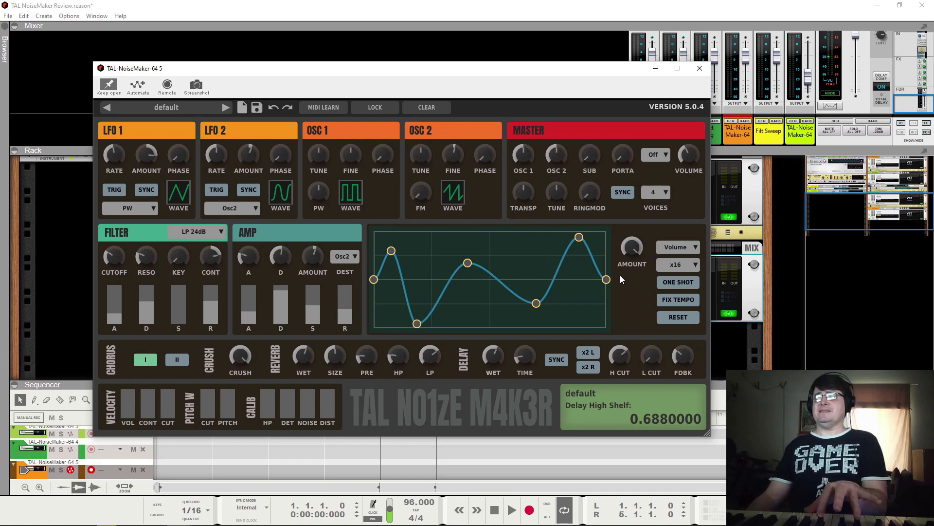
pyautogui.moveTo(620, 276)
pyautogui.mouseDown()
pyautogui.moveTo(617, 297)
pyautogui.moveTo(621, 288)
pyautogui.mouseUp()
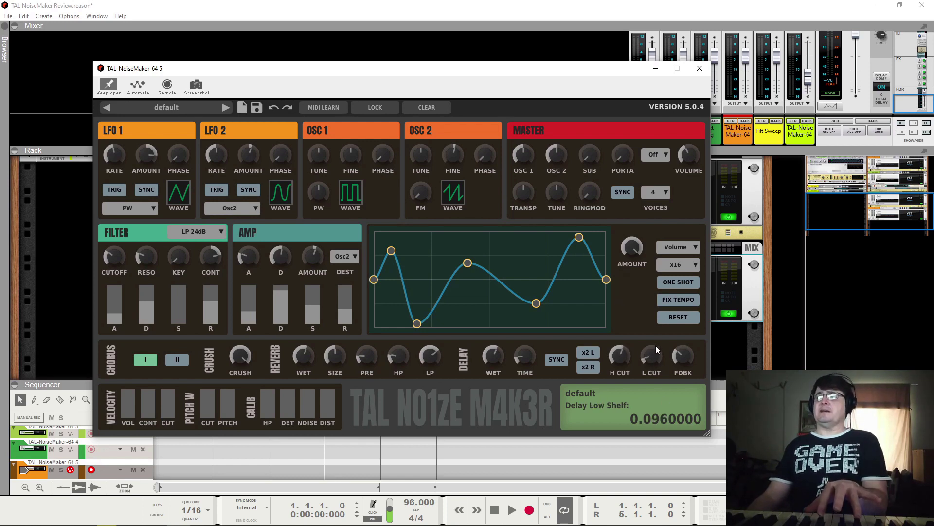
pyautogui.moveTo(656, 346); pyautogui.dragTo(621, 366)
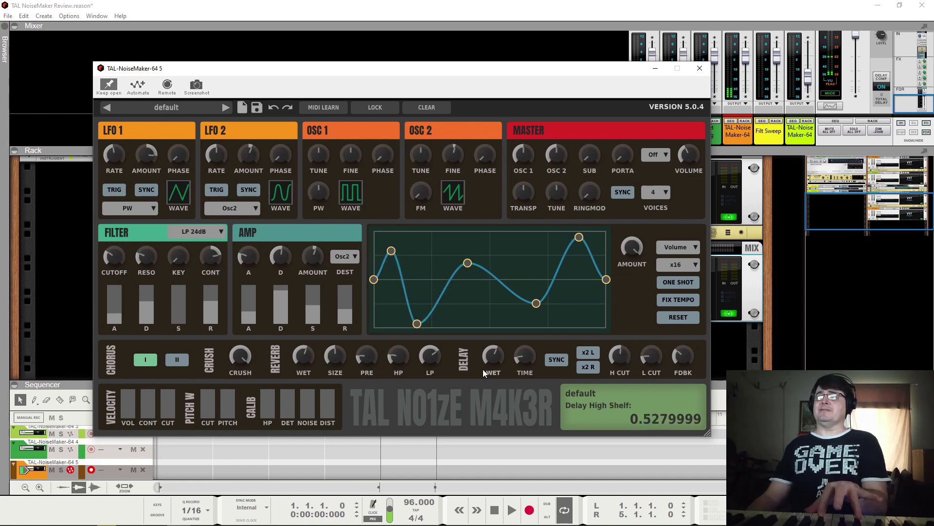
pyautogui.moveTo(492, 360); pyautogui.dragTo(498, 340)
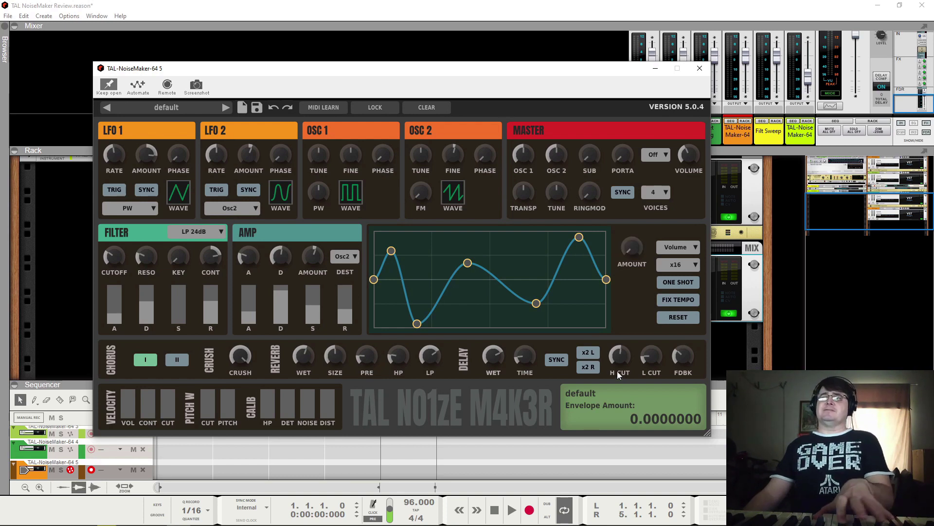
# Set the drawable envelope's destination to Off, adjust its amount to 0.64, and restore the Volume destination
pyautogui.click(670, 250)
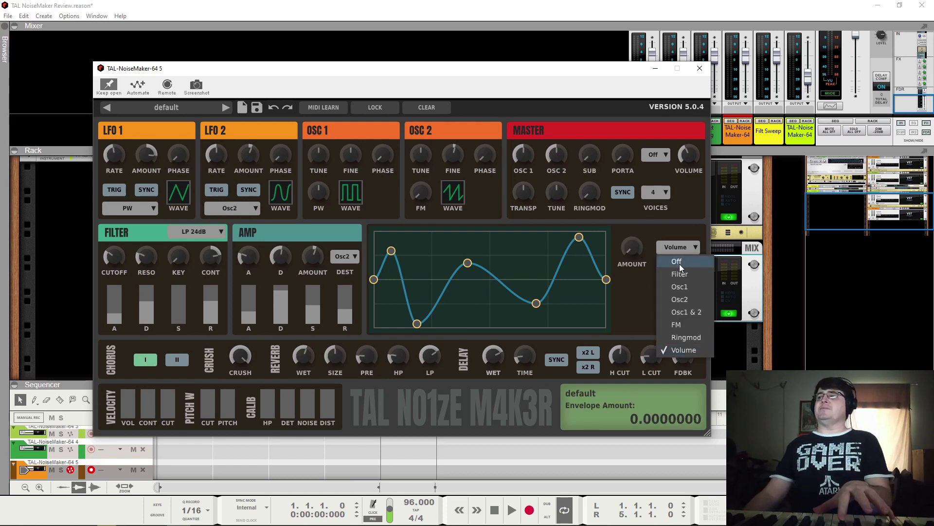
pyautogui.click(676, 265)
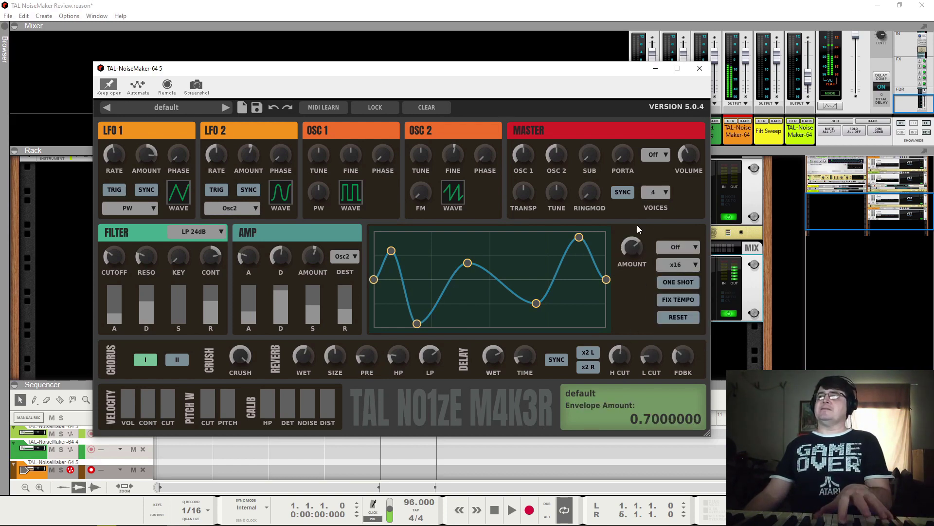
pyautogui.moveTo(630, 249)
pyautogui.mouseDown()
pyautogui.moveTo(632, 272)
pyautogui.moveTo(635, 258)
pyautogui.mouseUp()
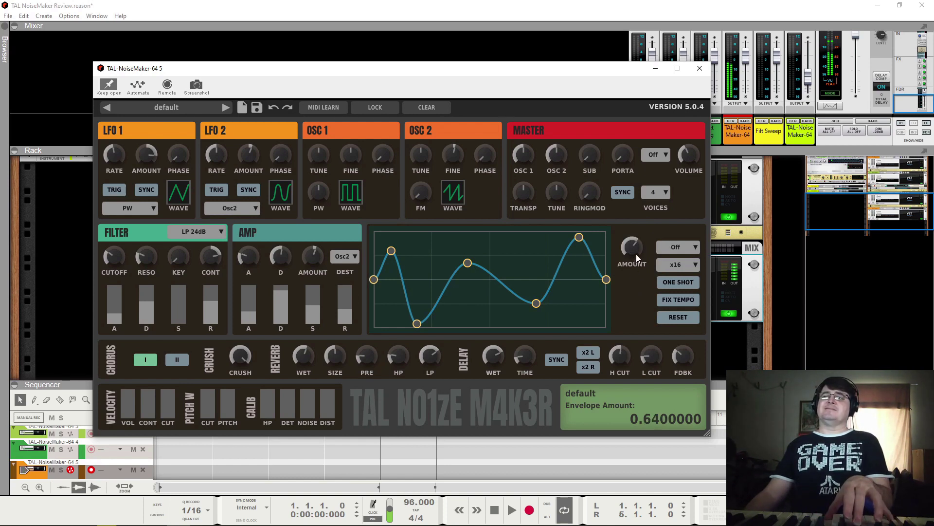
pyautogui.click(663, 248)
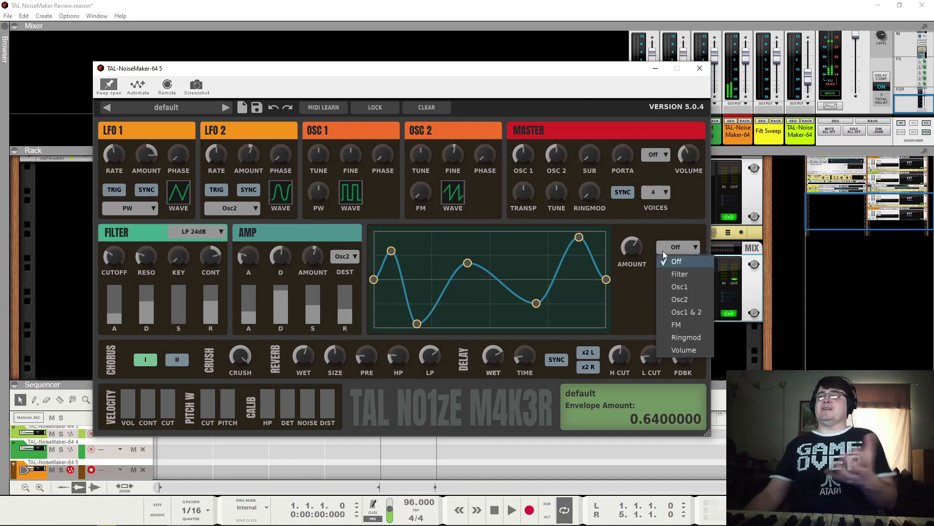
pyautogui.click(681, 349)
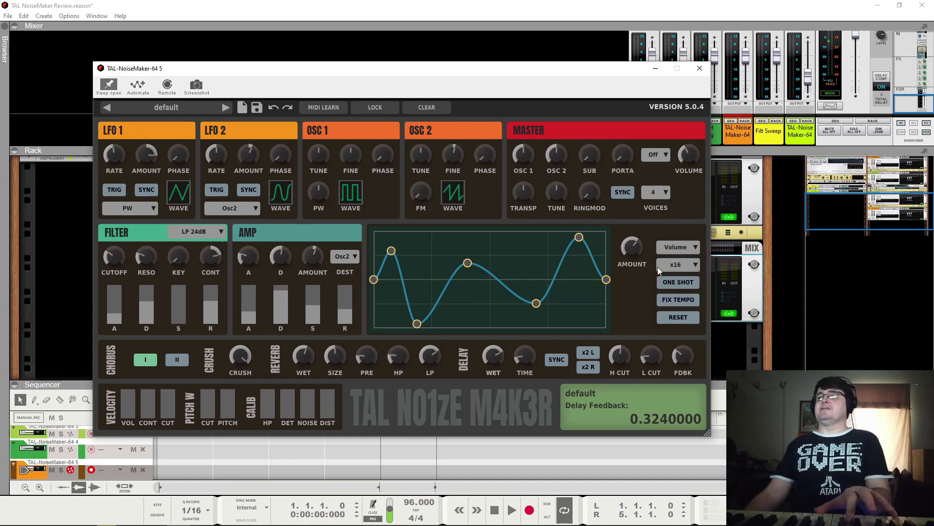
# Lower the drawable envelope's amount to 0.576 and raise the master volume to about halfway
pyautogui.moveTo(632, 248)
pyautogui.mouseDown()
pyautogui.moveTo(652, 207)
pyautogui.moveTo(636, 256)
pyautogui.mouseUp()
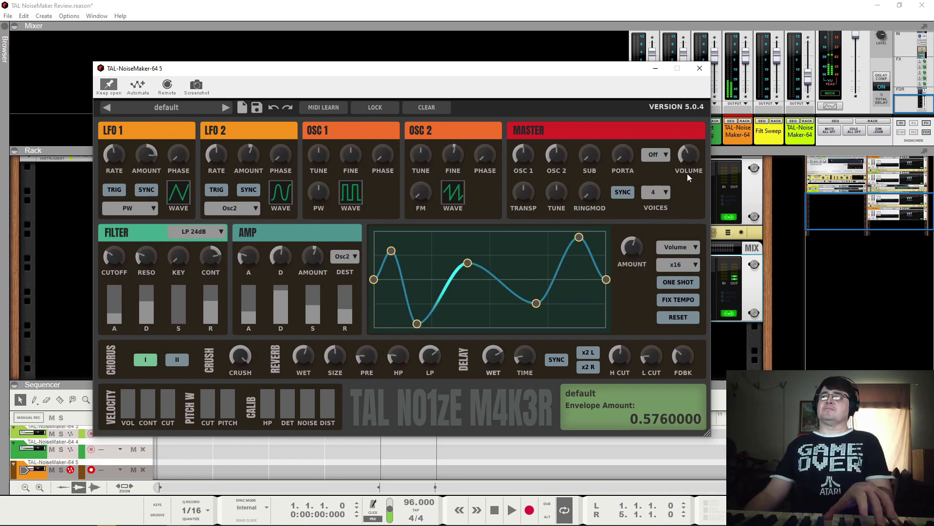
pyautogui.click(688, 158)
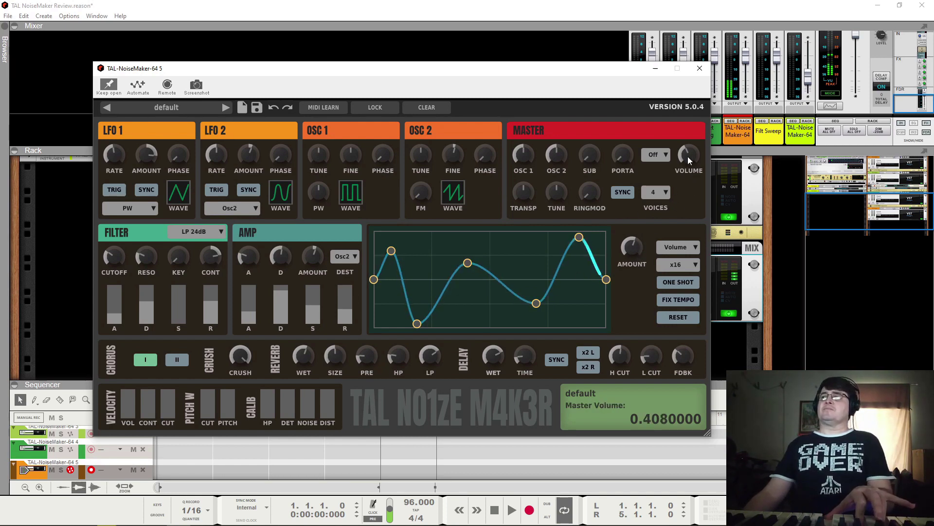
pyautogui.moveTo(687, 156); pyautogui.dragTo(698, 139)
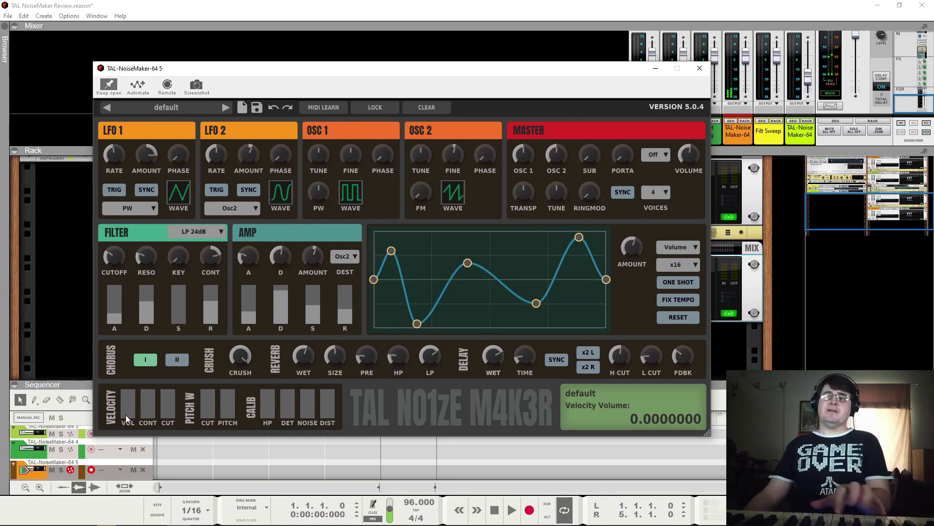
# Raise the velocity volume amount to 1 and return it to 0
pyautogui.moveTo(131, 401); pyautogui.dragTo(131, 369)
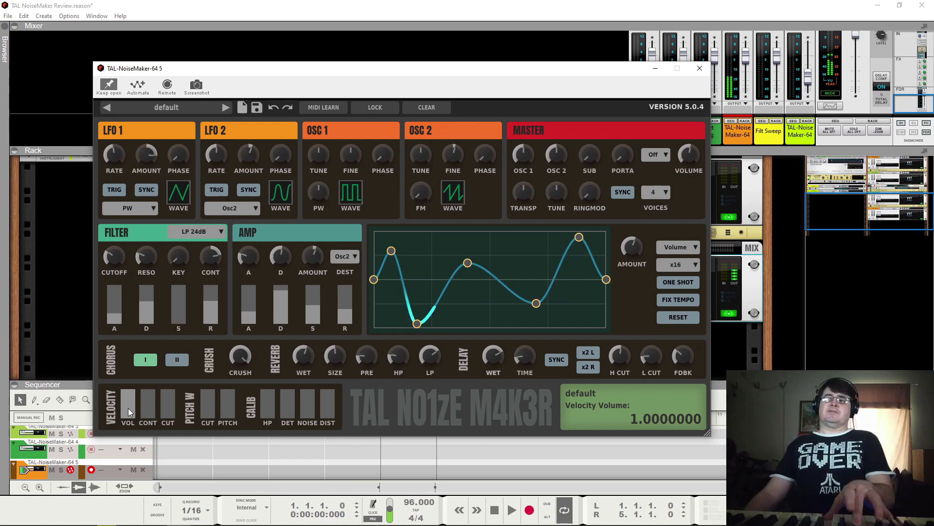
pyautogui.moveTo(128, 409); pyautogui.dragTo(128, 476)
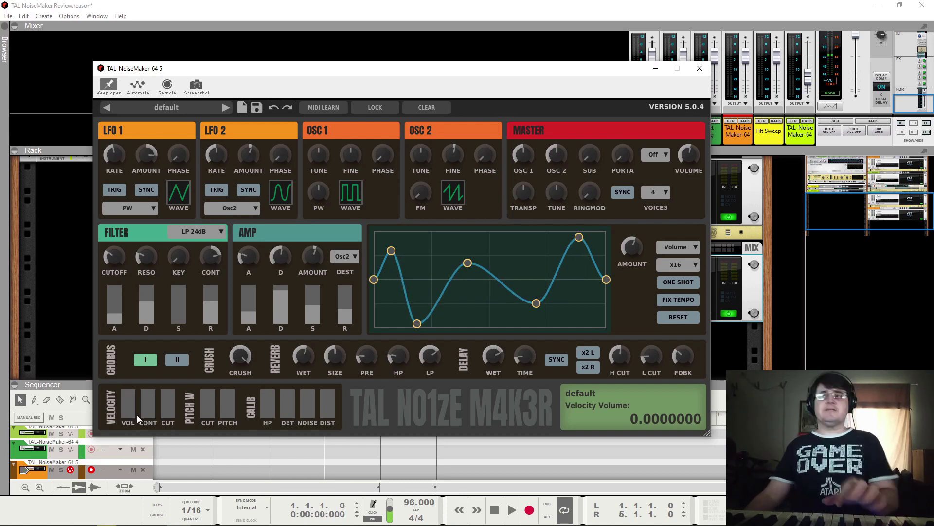
# Centre the filter contour, try velocity control of the contour at maximum, raise the contour again, and reset the velocity contour to 0
pyautogui.moveTo(147, 413)
pyautogui.mouseDown()
pyautogui.moveTo(151, 392)
pyautogui.moveTo(147, 423)
pyautogui.mouseUp()
pyautogui.moveTo(209, 288); pyautogui.dragTo(206, 307)
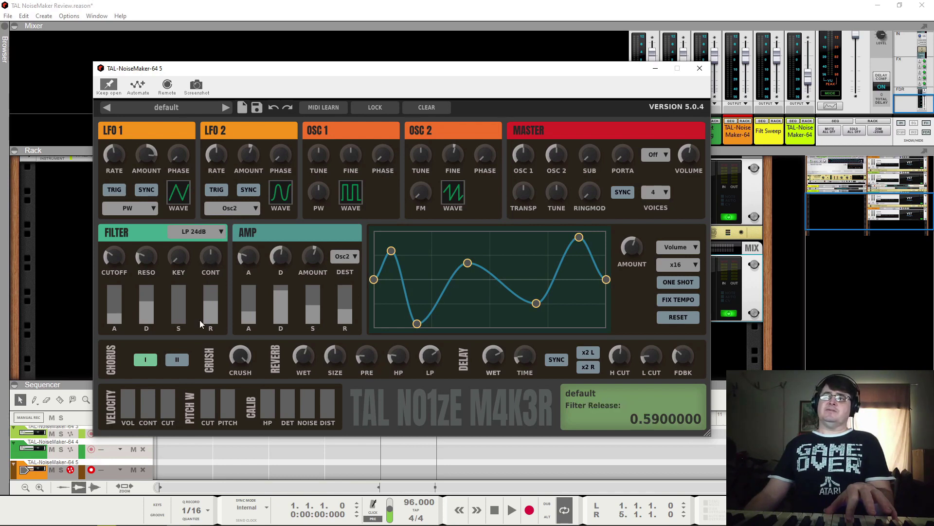
pyautogui.moveTo(152, 413); pyautogui.dragTo(155, 362)
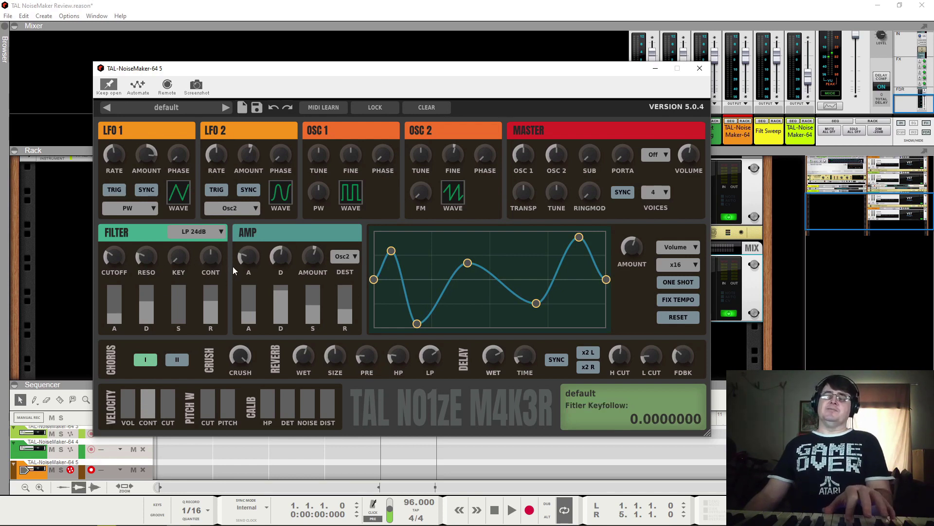
pyautogui.moveTo(211, 259)
pyautogui.moveTo(211, 259); pyautogui.dragTo(219, 234)
pyautogui.moveTo(148, 397); pyautogui.dragTo(156, 469)
# Try velocity control of the cutoff at 0.58 and 1 with the filter contour centred, reset it to 0, and raise the contour again
pyautogui.moveTo(165, 412); pyautogui.dragTo(174, 385)
pyautogui.moveTo(172, 282)
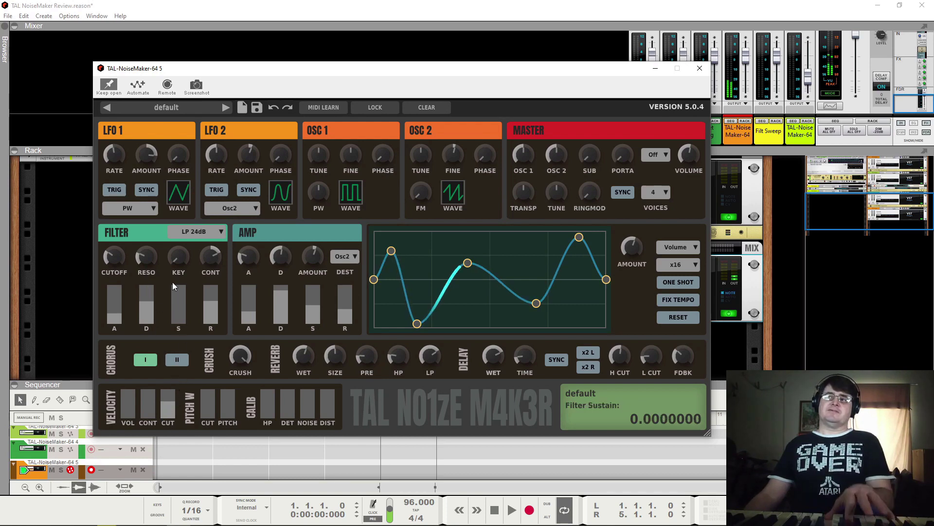
pyautogui.moveTo(210, 255); pyautogui.dragTo(212, 285)
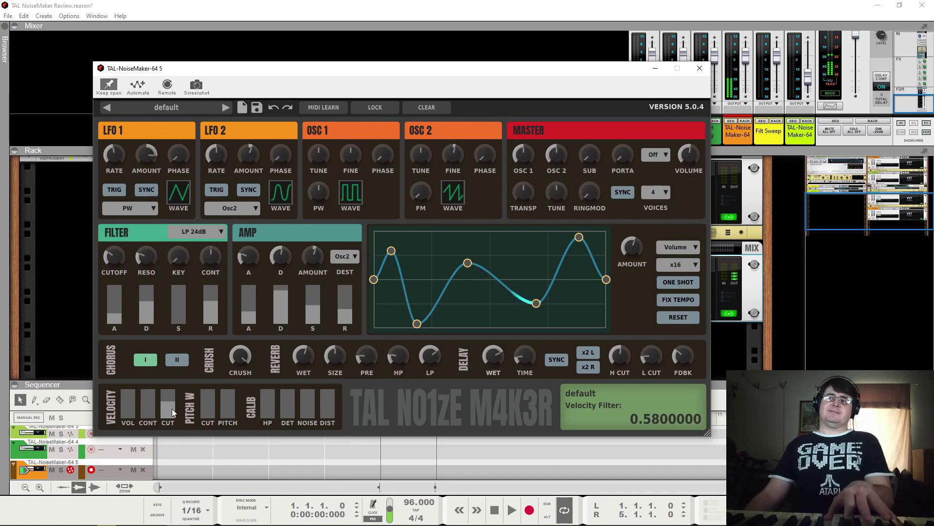
pyautogui.moveTo(172, 408); pyautogui.dragTo(174, 386)
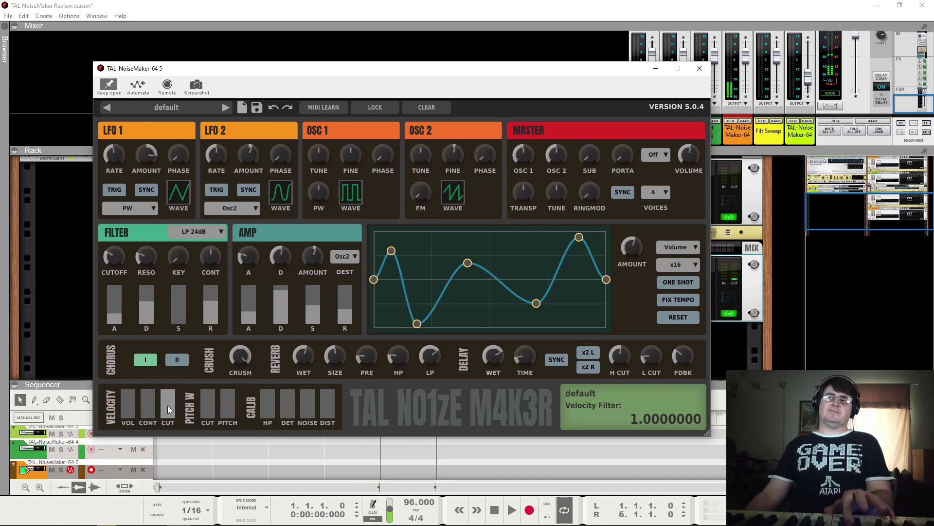
pyautogui.moveTo(168, 405); pyautogui.dragTo(172, 470)
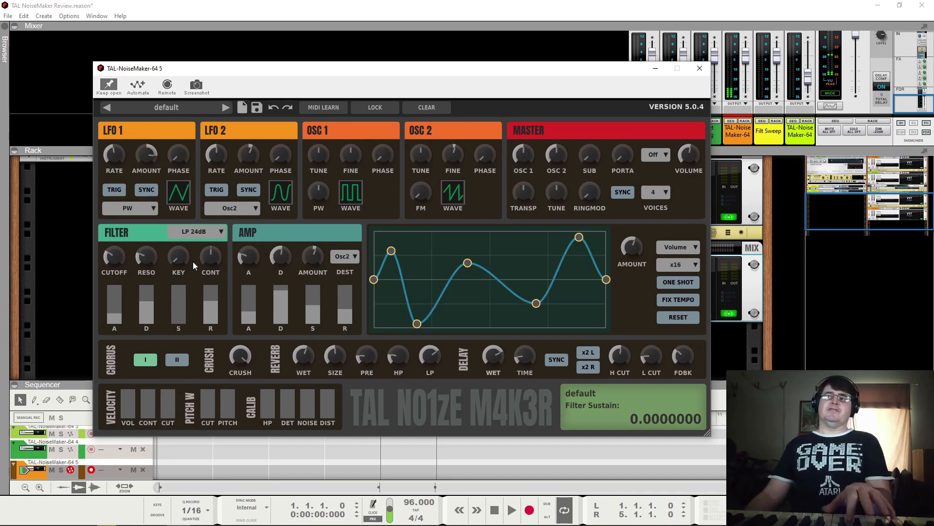
pyautogui.moveTo(215, 253); pyautogui.dragTo(221, 240)
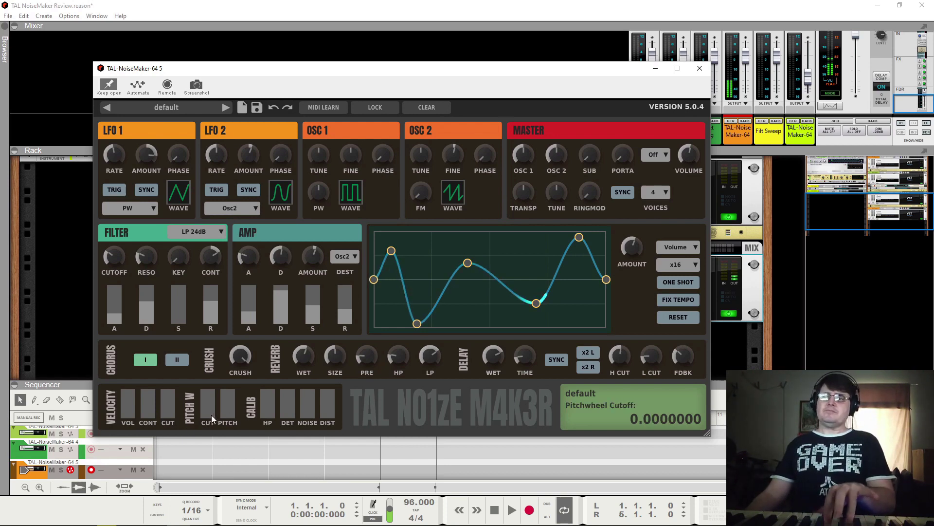
# Try the pitch wheel's cutoff amount and a 12 semitone pitch range, and reset both to 0
pyautogui.moveTo(212, 414); pyautogui.dragTo(211, 355)
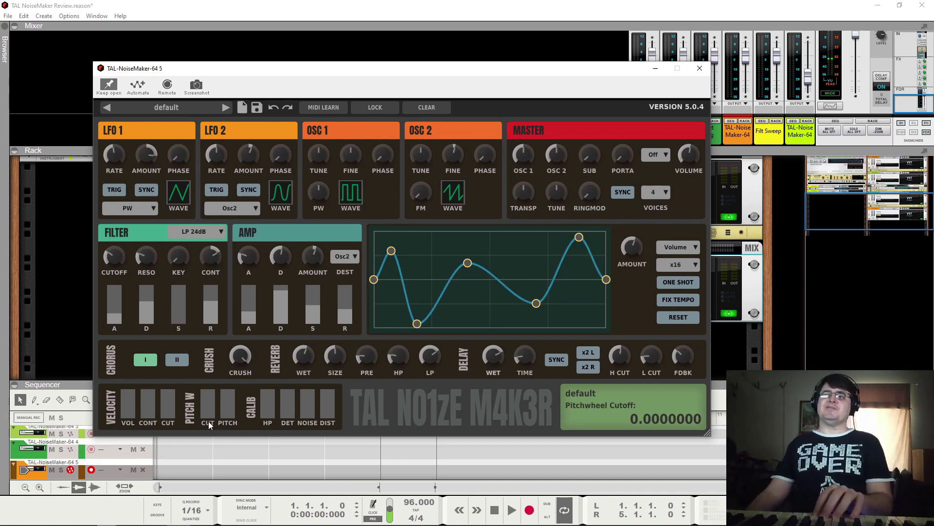
pyautogui.moveTo(227, 413); pyautogui.dragTo(244, 337)
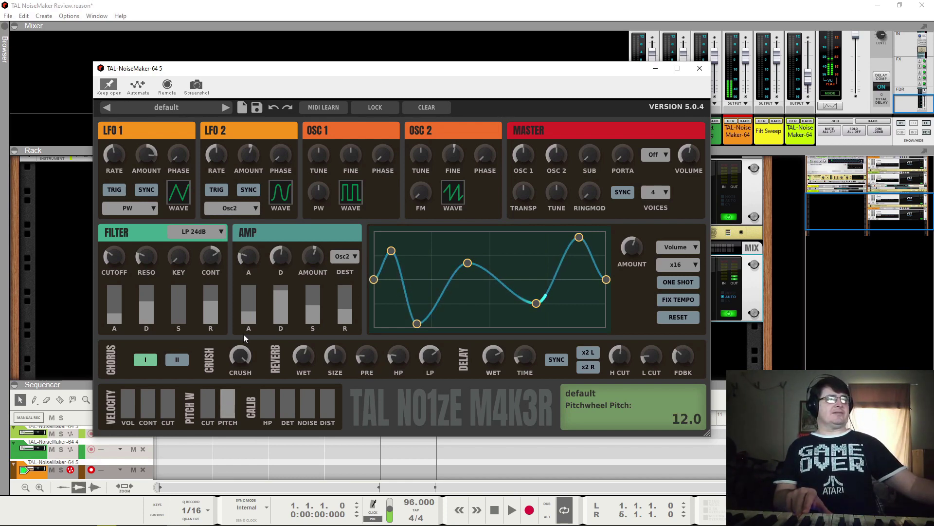
pyautogui.doubleClick(233, 399)
# Set the portamento amount to 0.62 and the portamento mode to On
pyautogui.moveTo(624, 154); pyautogui.dragTo(661, 116)
pyautogui.click(661, 153)
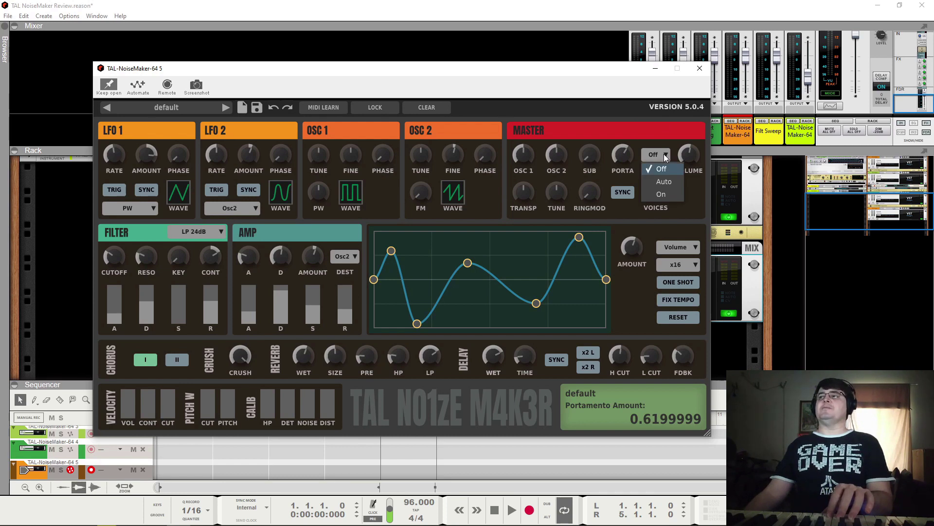
pyautogui.click(663, 154)
pyautogui.click(655, 153)
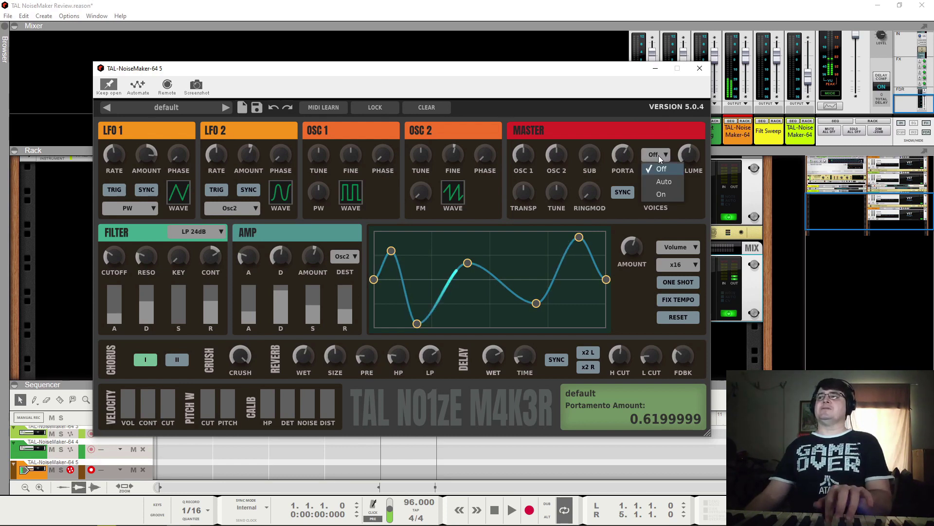
pyautogui.click(666, 193)
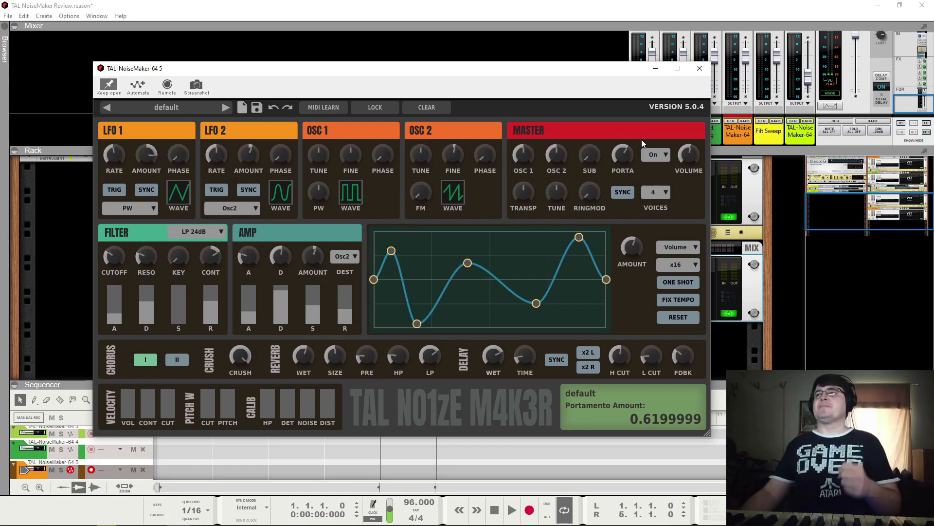
# Lower the portamento amount to 0.184 and set the portamento mode to Auto
pyautogui.click(653, 155)
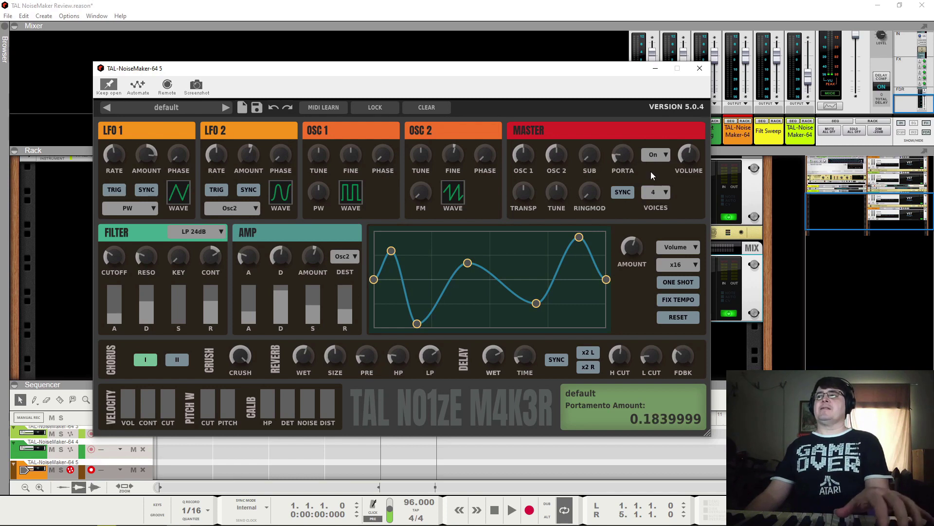
pyautogui.click(655, 155)
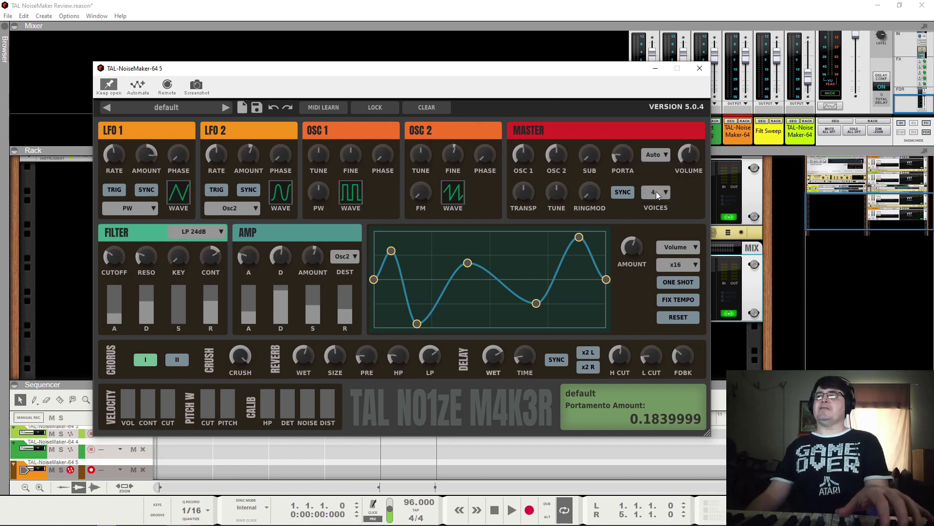
# Set the voices to mono and try portamento amounts of 0.58, 0.116 and 0.16, switching the portamento mode to Off and to On
pyautogui.click(656, 191)
pyautogui.click(676, 220)
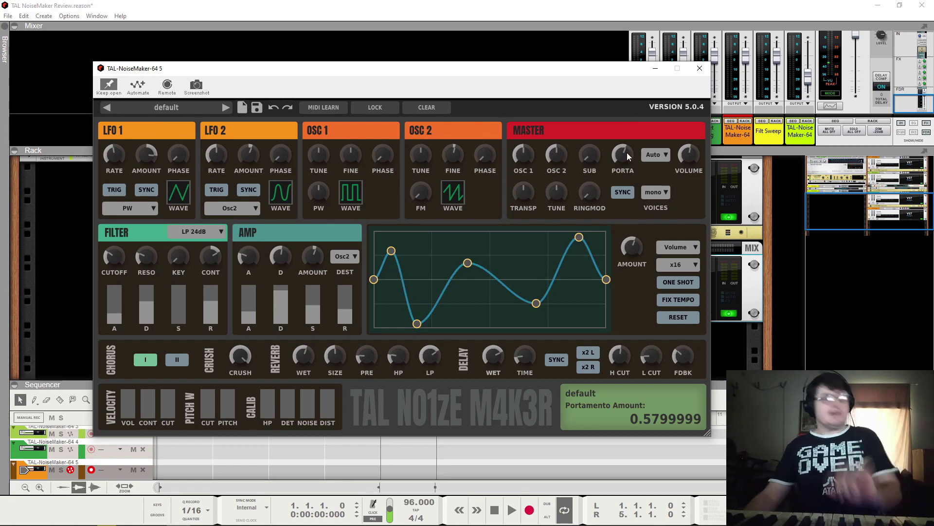
pyautogui.moveTo(627, 153); pyautogui.dragTo(632, 217)
pyautogui.click(665, 154)
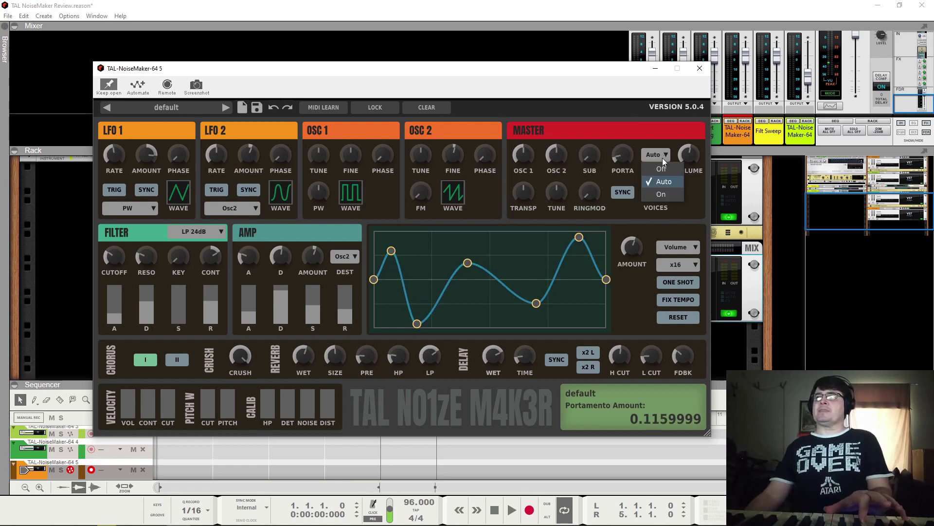
pyautogui.click(659, 169)
pyautogui.click(658, 153)
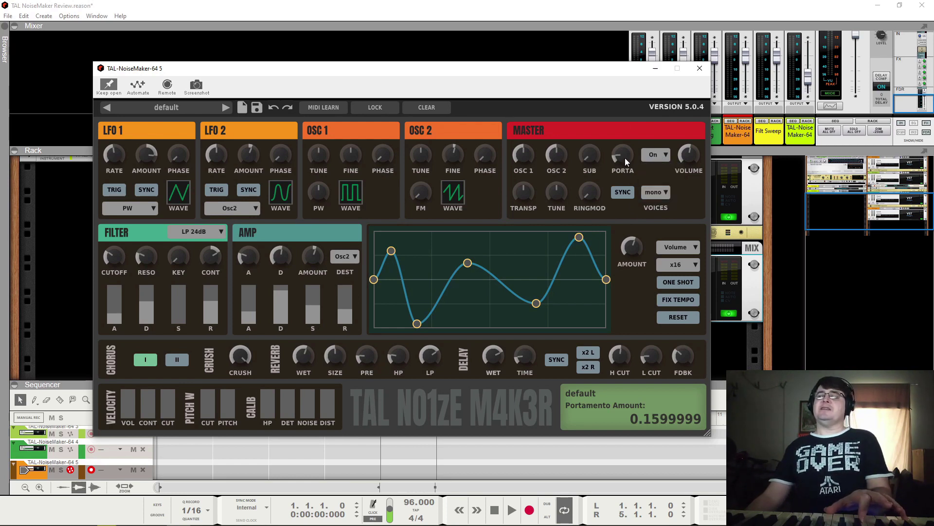
# Set the voices to 4, lower the portamento amount to 0.04, and turn the portamento mode Off
pyautogui.click(662, 193)
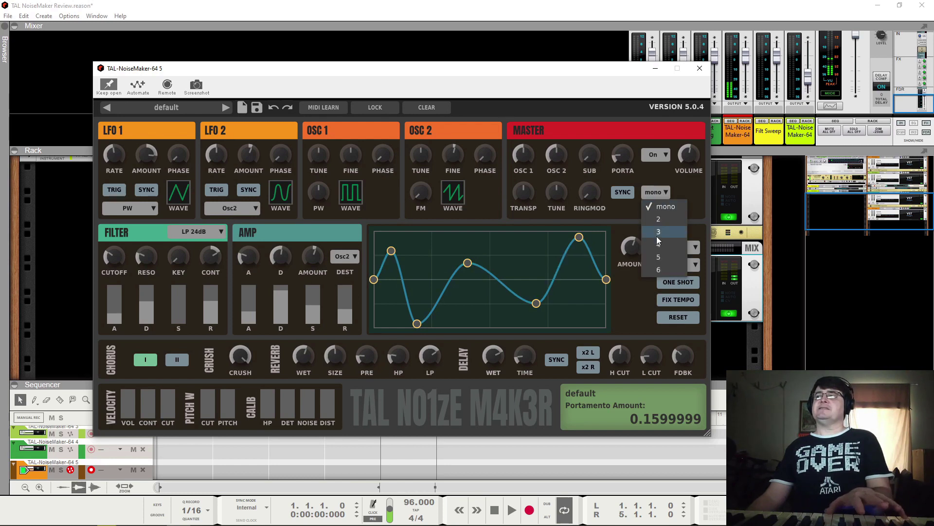
pyautogui.click(661, 245)
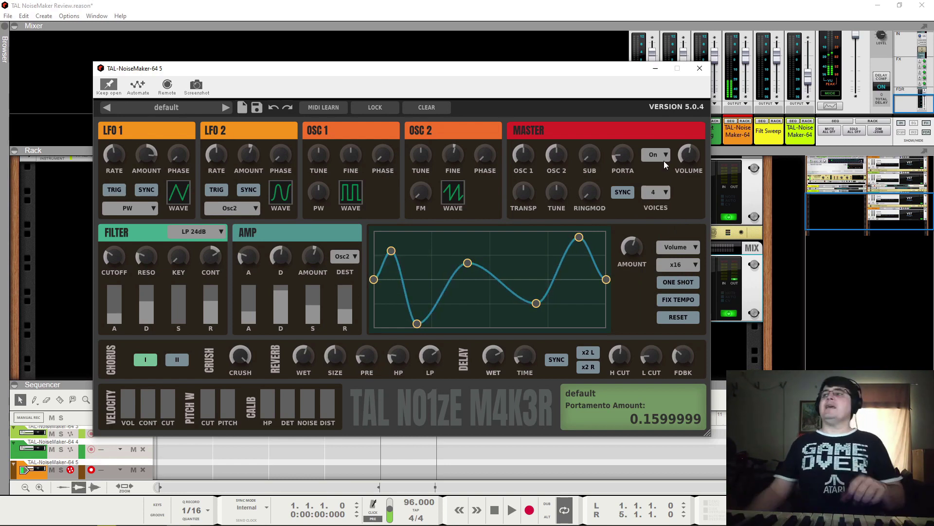
pyautogui.moveTo(621, 166); pyautogui.dragTo(621, 174)
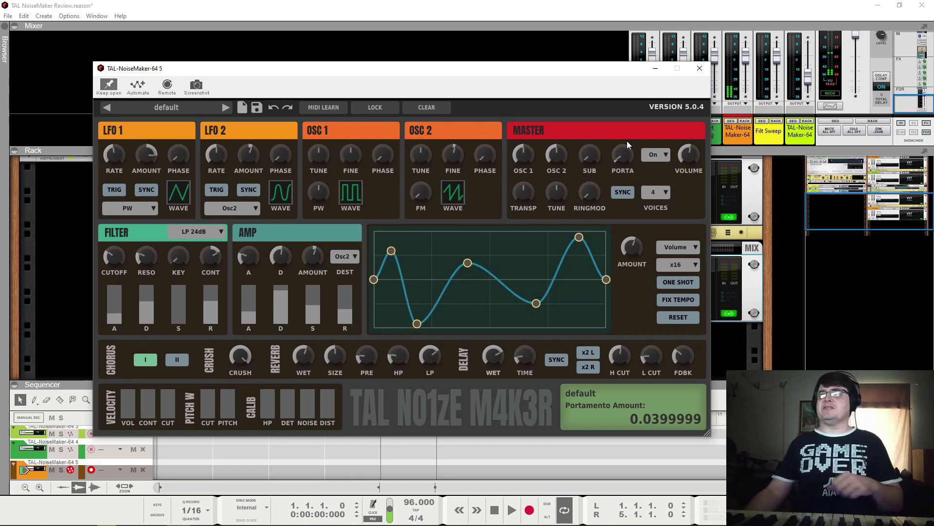
pyautogui.click(656, 154)
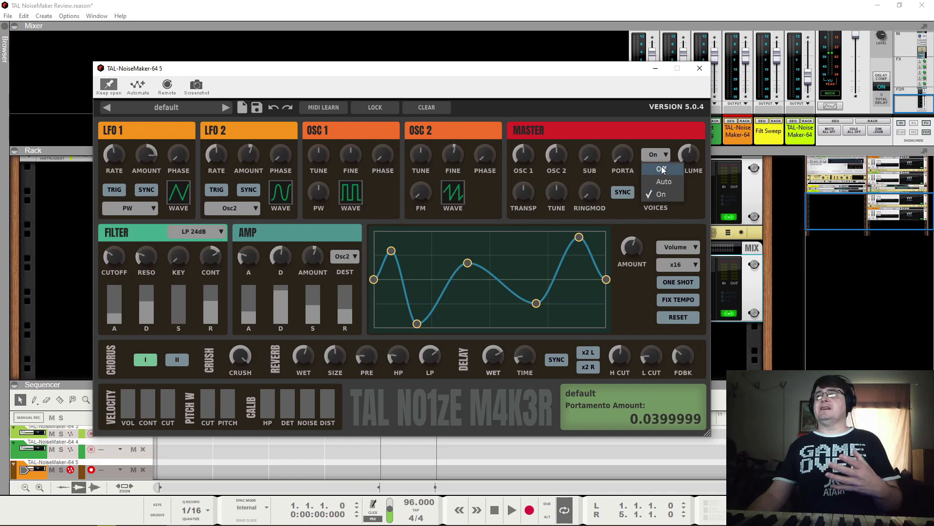
pyautogui.click(661, 166)
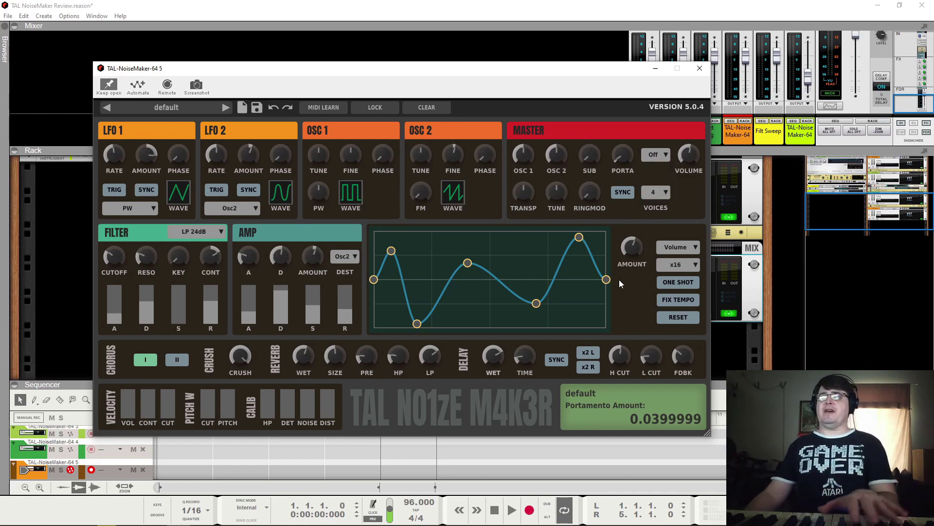
# Try the master high pass calibration at 0.21 and 0.36, and reset it to 0
pyautogui.scroll(-3, 625, 164)
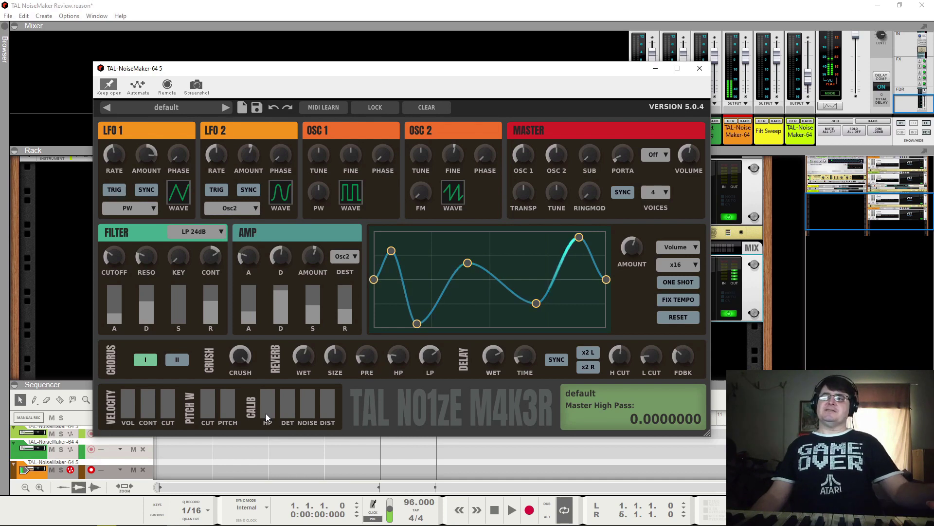
pyautogui.moveTo(268, 413)
pyautogui.mouseDown()
pyautogui.moveTo(278, 364)
pyautogui.moveTo(278, 420)
pyautogui.mouseUp()
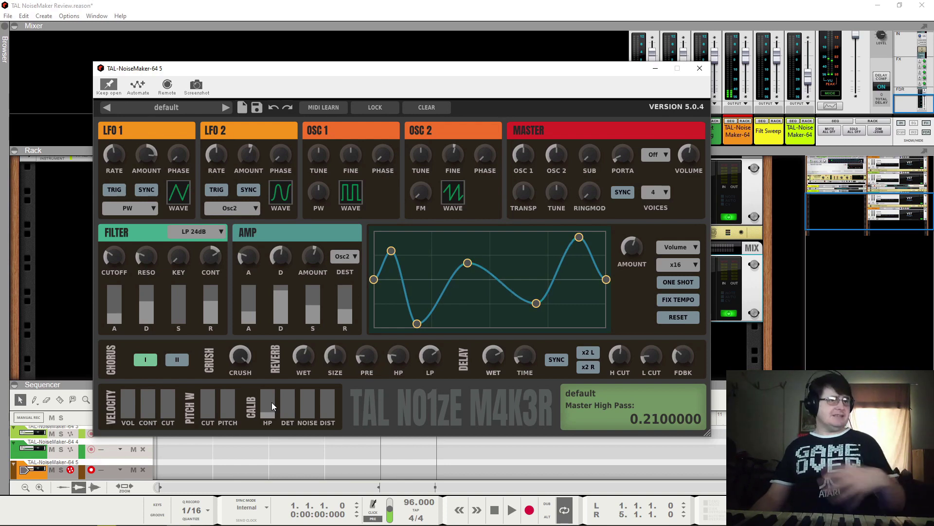
pyautogui.moveTo(272, 396)
pyautogui.mouseDown()
pyautogui.moveTo(263, 372)
pyautogui.moveTo(263, 411)
pyautogui.moveTo(264, 395)
pyautogui.mouseUp()
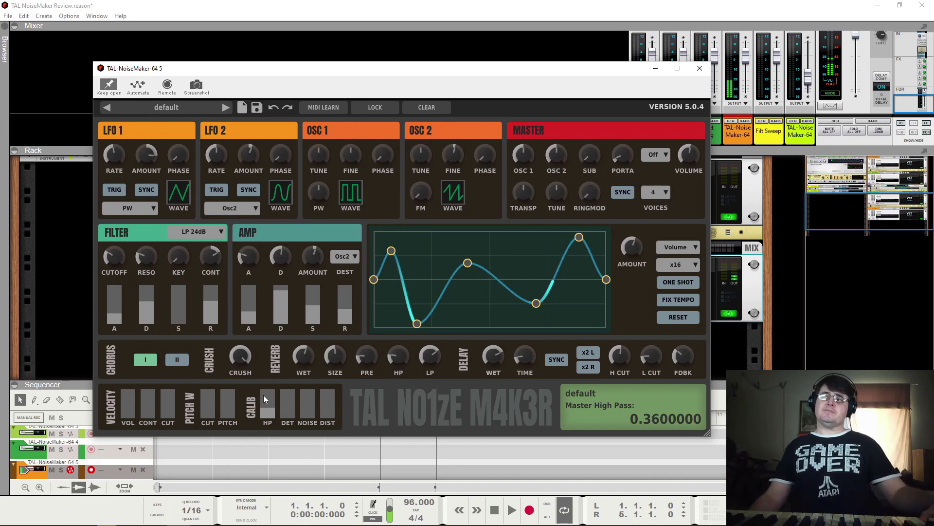
pyautogui.moveTo(264, 395); pyautogui.dragTo(264, 434)
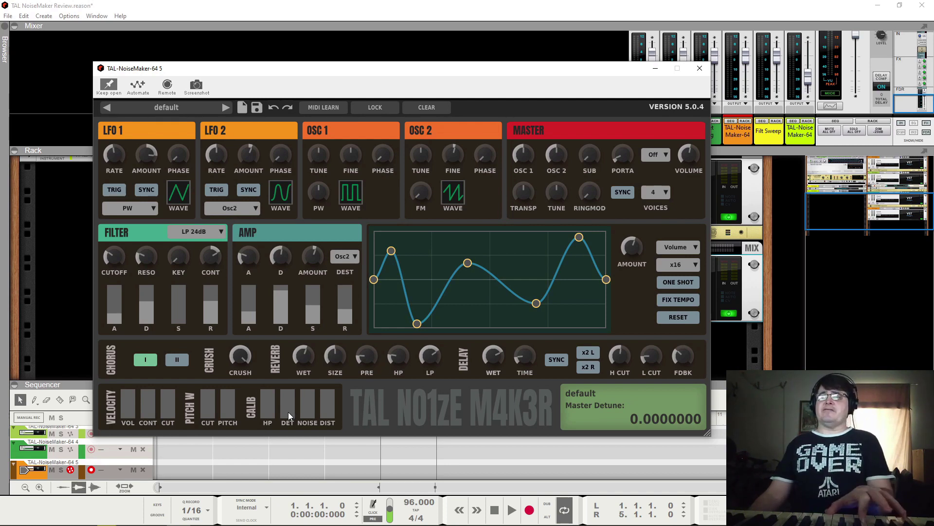
# Raise the master detune calibration to 0.43
pyautogui.moveTo(289, 410); pyautogui.dragTo(284, 353)
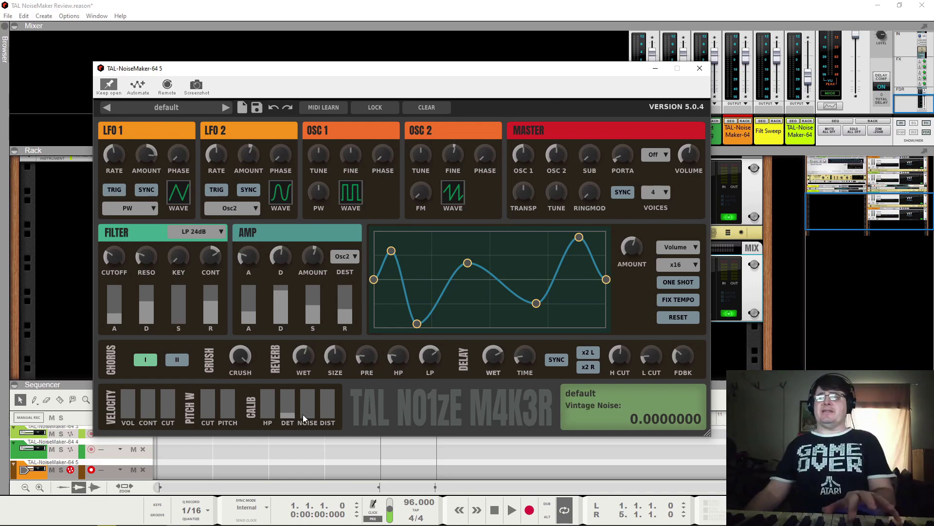
pyautogui.moveTo(290, 403); pyautogui.dragTo(290, 401)
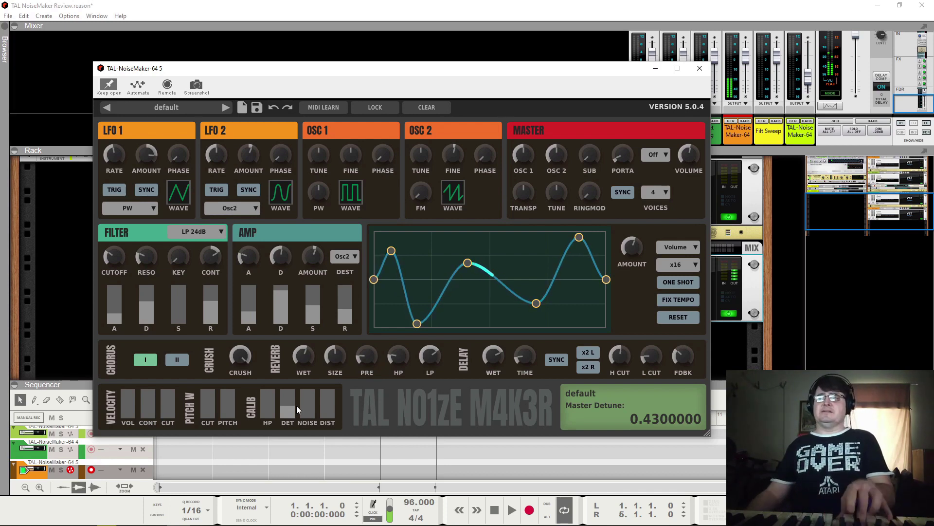
pyautogui.moveTo(302, 405)
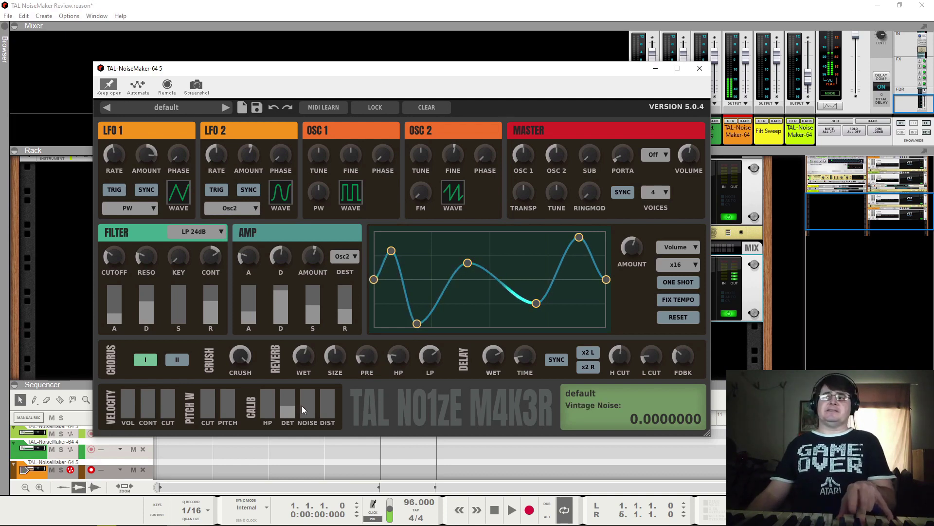
pyautogui.moveTo(112, 259)
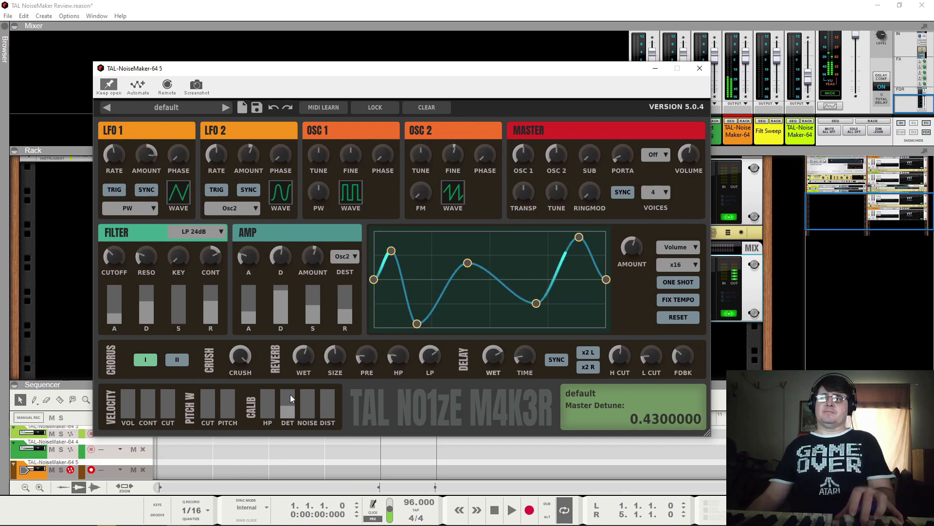
# Try the vintage noise calibration at 1, 0.12, 0 and 0.61
pyautogui.moveTo(290, 394); pyautogui.dragTo(314, 357)
pyautogui.moveTo(312, 414)
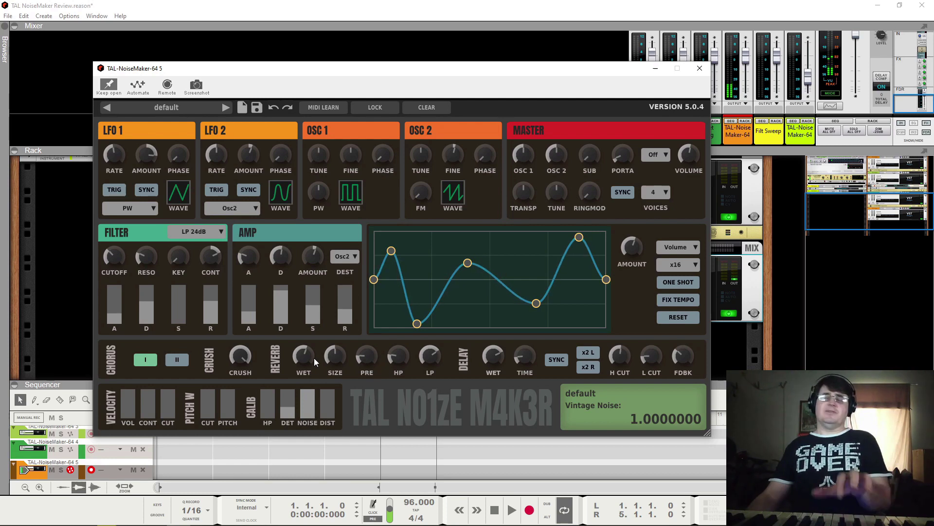
pyautogui.moveTo(314, 357); pyautogui.dragTo(312, 376)
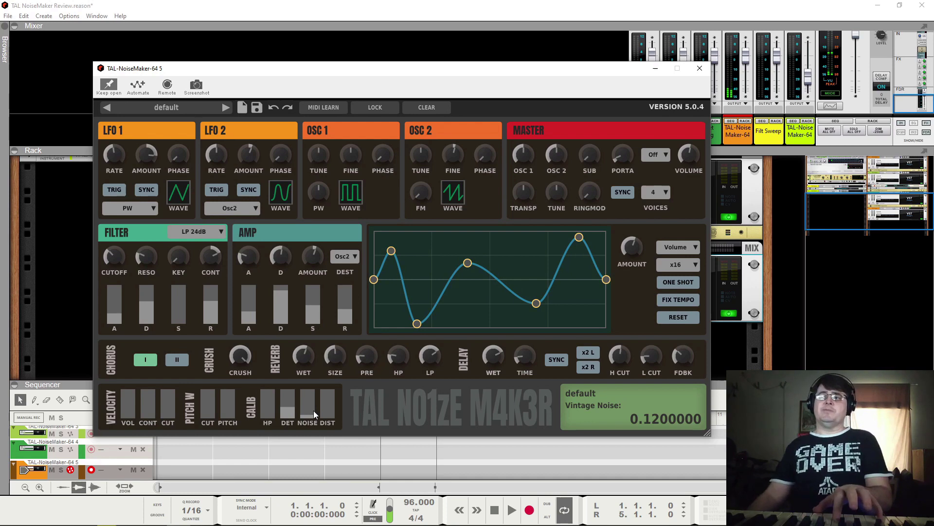
pyautogui.moveTo(314, 410)
pyautogui.mouseDown()
pyautogui.moveTo(302, 442)
pyautogui.moveTo(313, 411)
pyautogui.mouseUp()
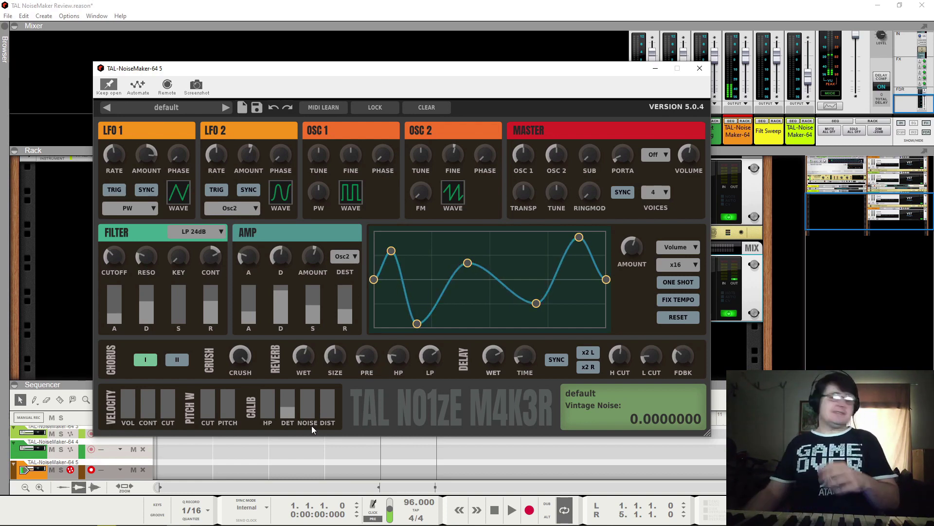
pyautogui.moveTo(315, 394); pyautogui.dragTo(316, 385)
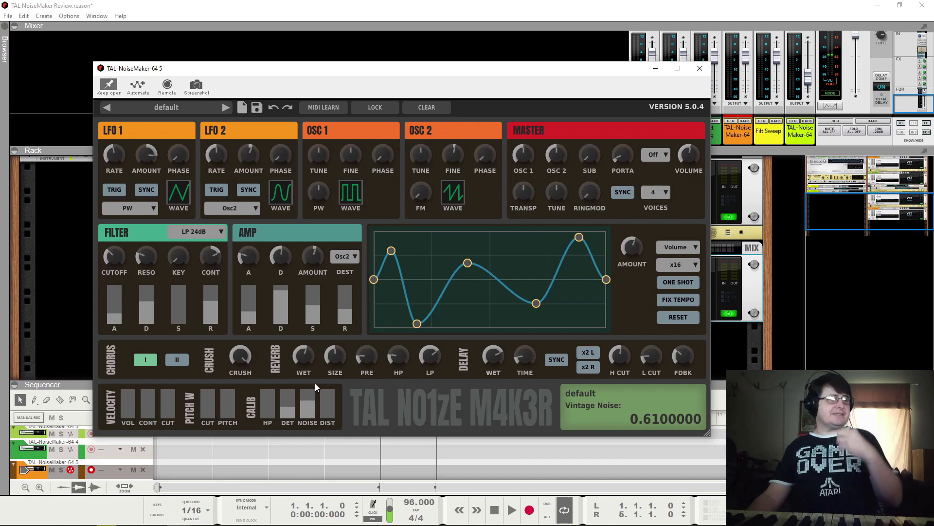
# Reset the vintage noise to 0, try the filter drive at 1 and 0.23, and reset the drive to 0
pyautogui.moveTo(314, 384); pyautogui.dragTo(328, 368)
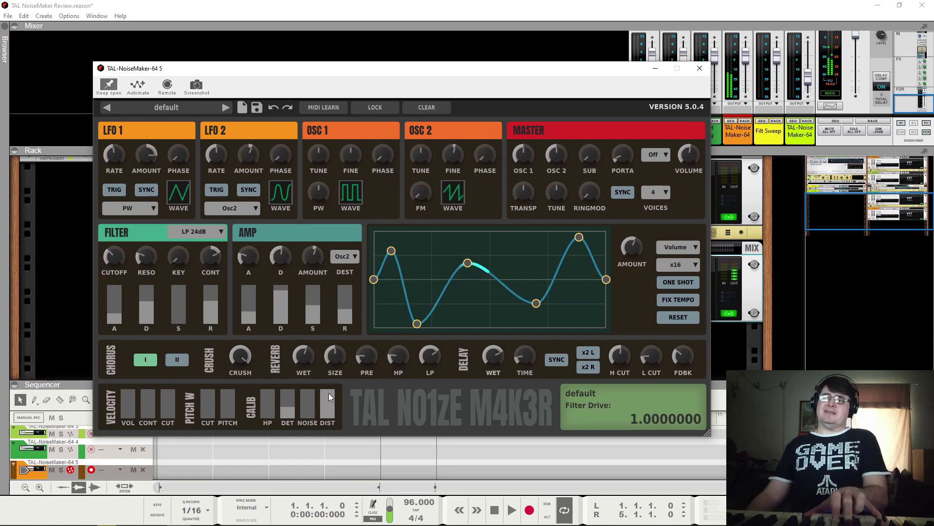
pyautogui.moveTo(328, 393); pyautogui.dragTo(332, 438)
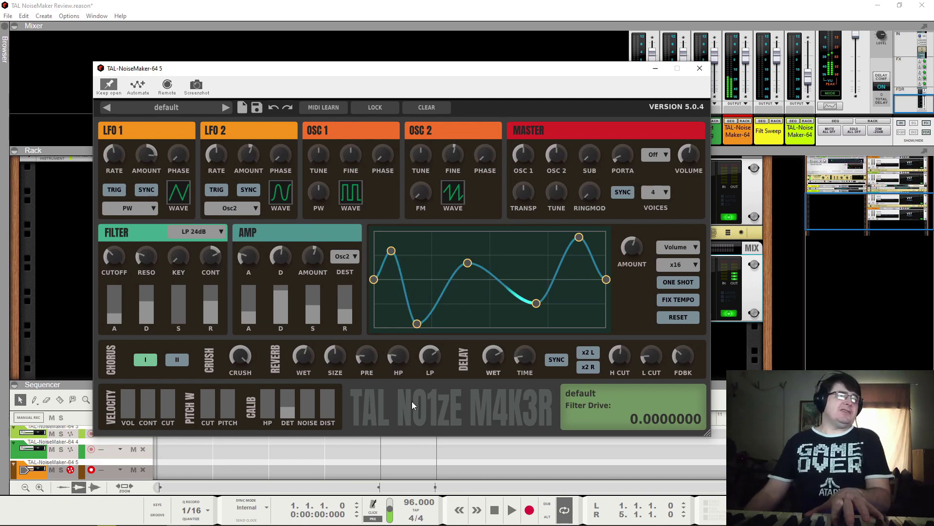
pyautogui.moveTo(331, 406); pyautogui.dragTo(333, 402)
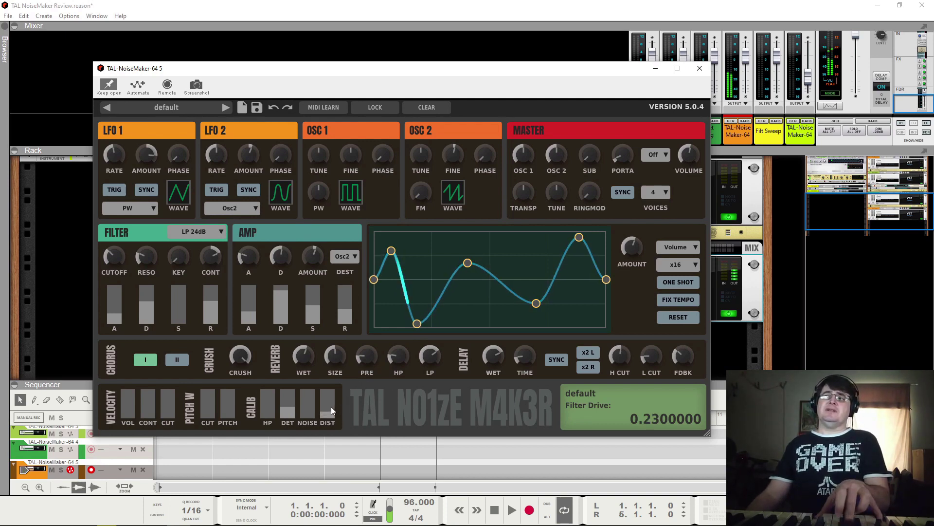
pyautogui.moveTo(330, 410); pyautogui.dragTo(328, 431)
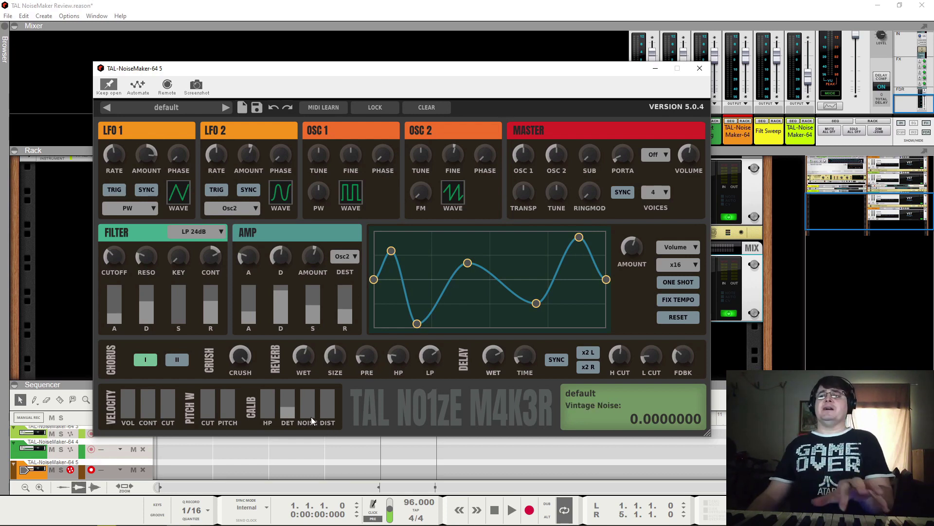
# Try vintage noise at 0.82 with full filter drive, reset both, and settle on slight noise with a filter drive of 0.1
pyautogui.moveTo(310, 416); pyautogui.dragTo(313, 393)
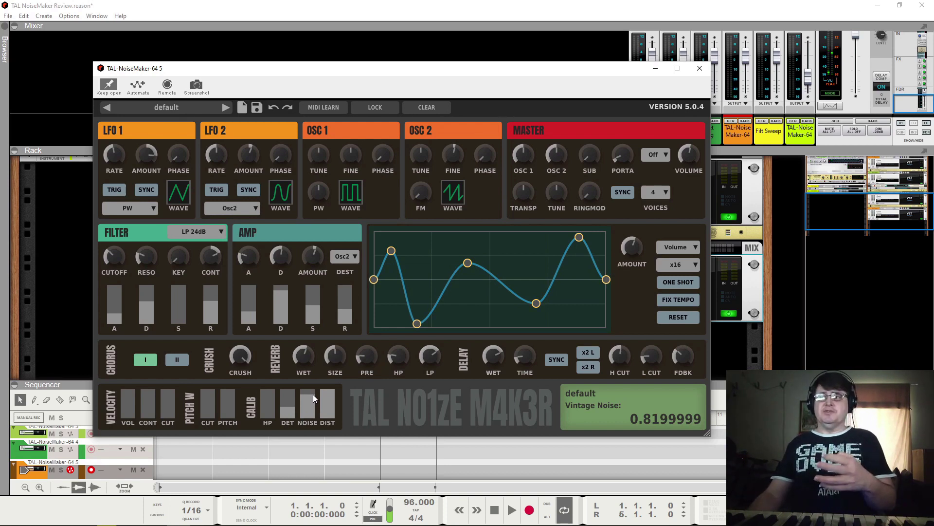
pyautogui.moveTo(314, 395); pyautogui.dragTo(328, 477)
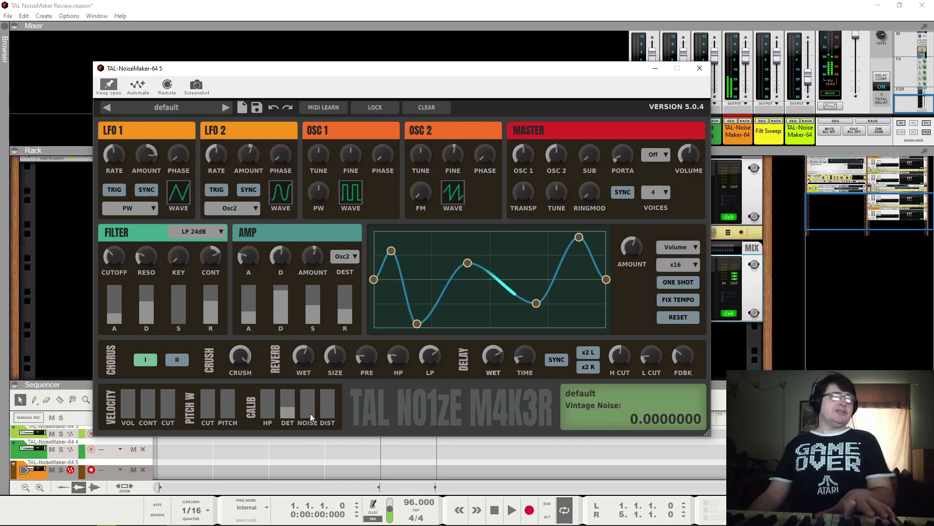
pyautogui.moveTo(310, 413); pyautogui.dragTo(331, 407)
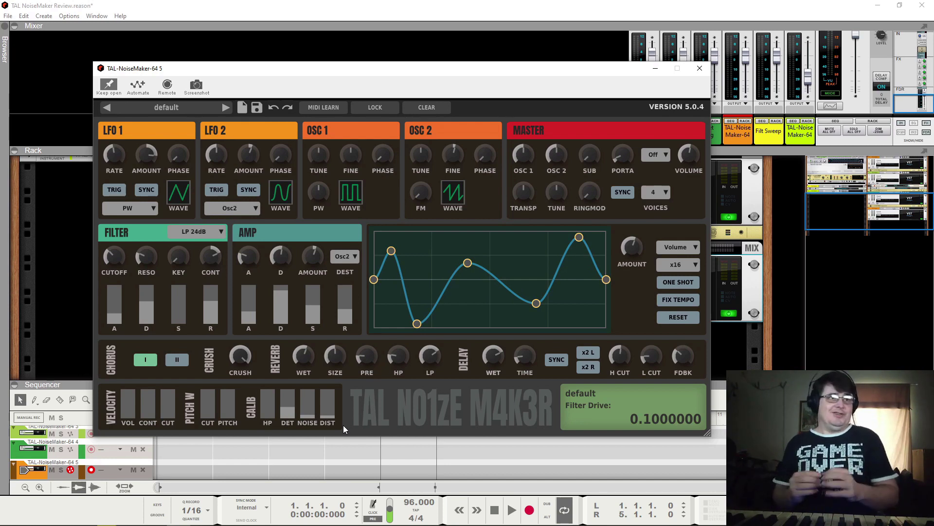
pyautogui.moveTo(535, 355)
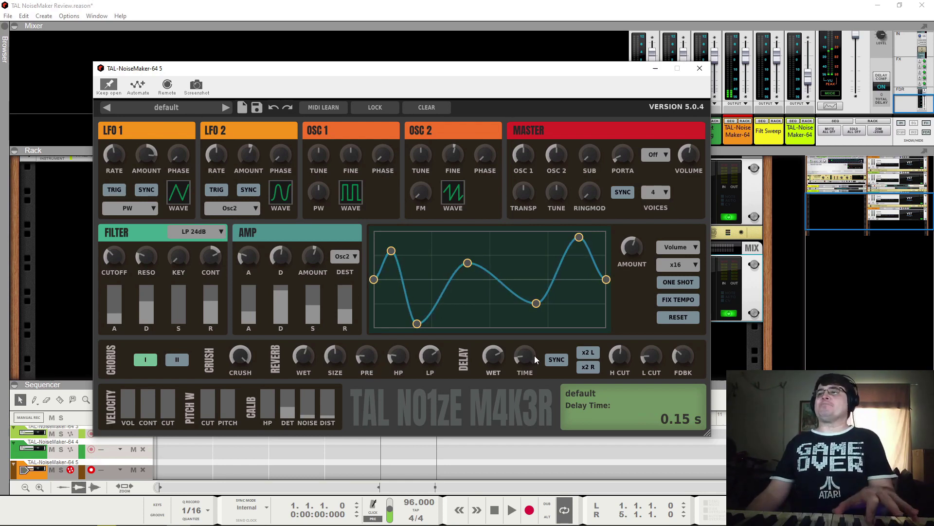
pyautogui.moveTo(490, 375)
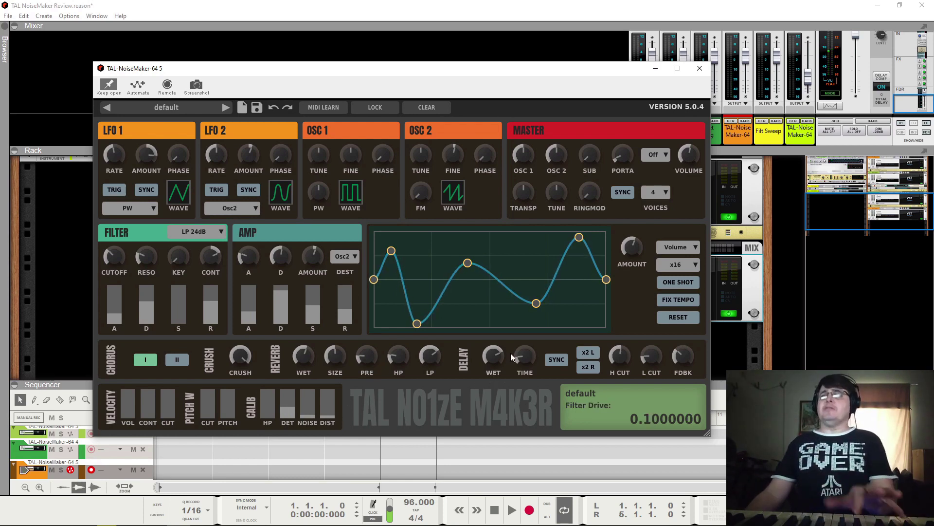